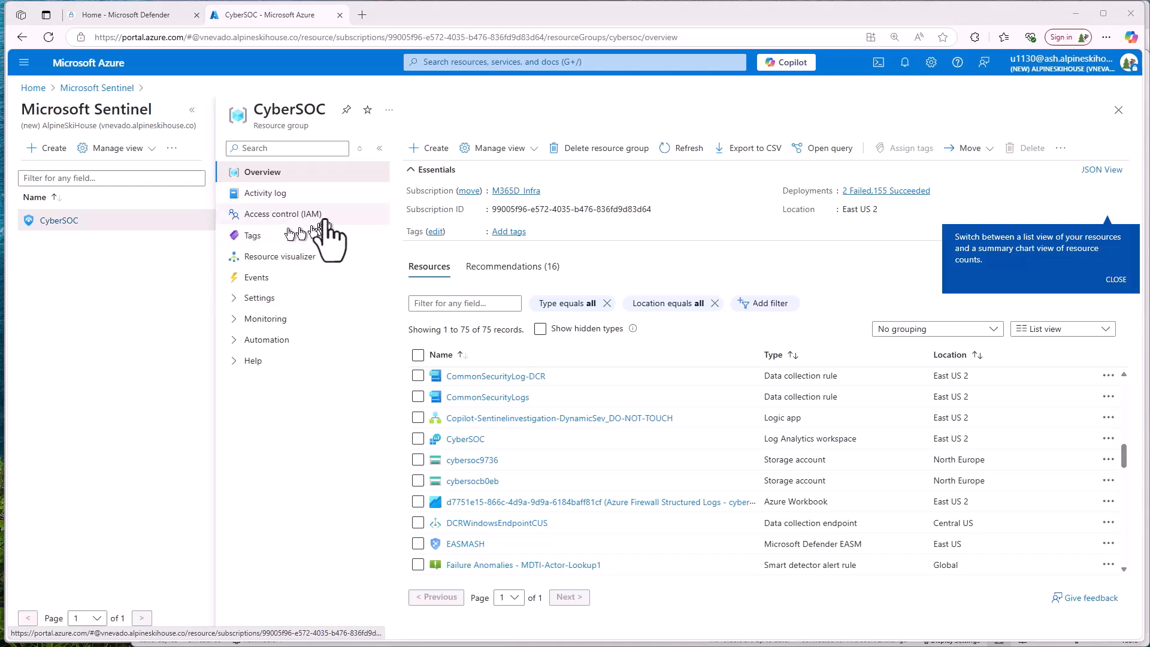
- Open access control for the CyberSOC resource group, switch to the previous check access view, and view the signed-in account's own access
{"action": "left_click", "coordinate": [291, 218]}
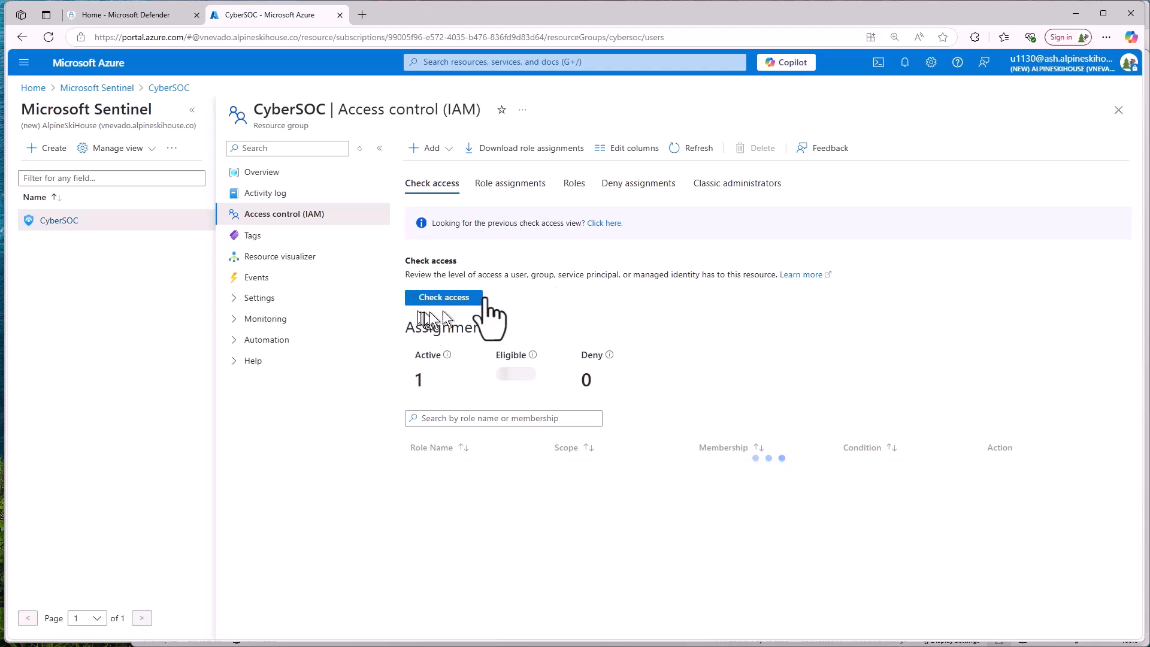
{"action": "left_click", "coordinate": [604, 224]}
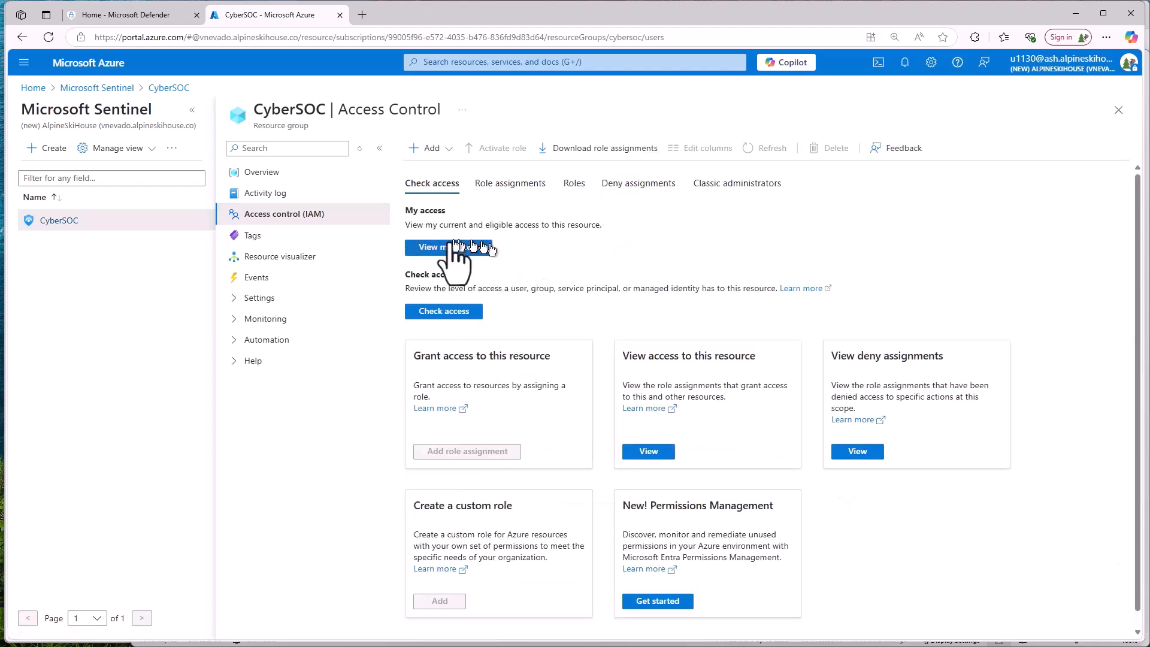
{"action": "left_click", "coordinate": [445, 251]}
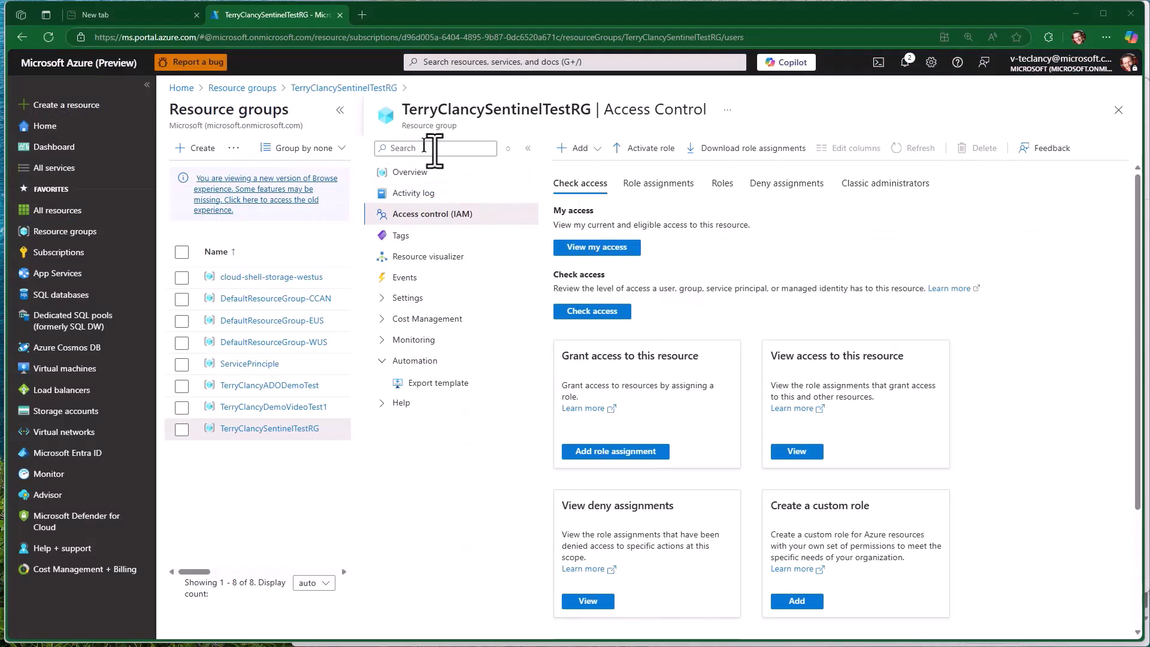
- Review the signed-in account's current role assignments on the Sentinel test resource group
{"action": "left_click", "coordinate": [599, 243]}
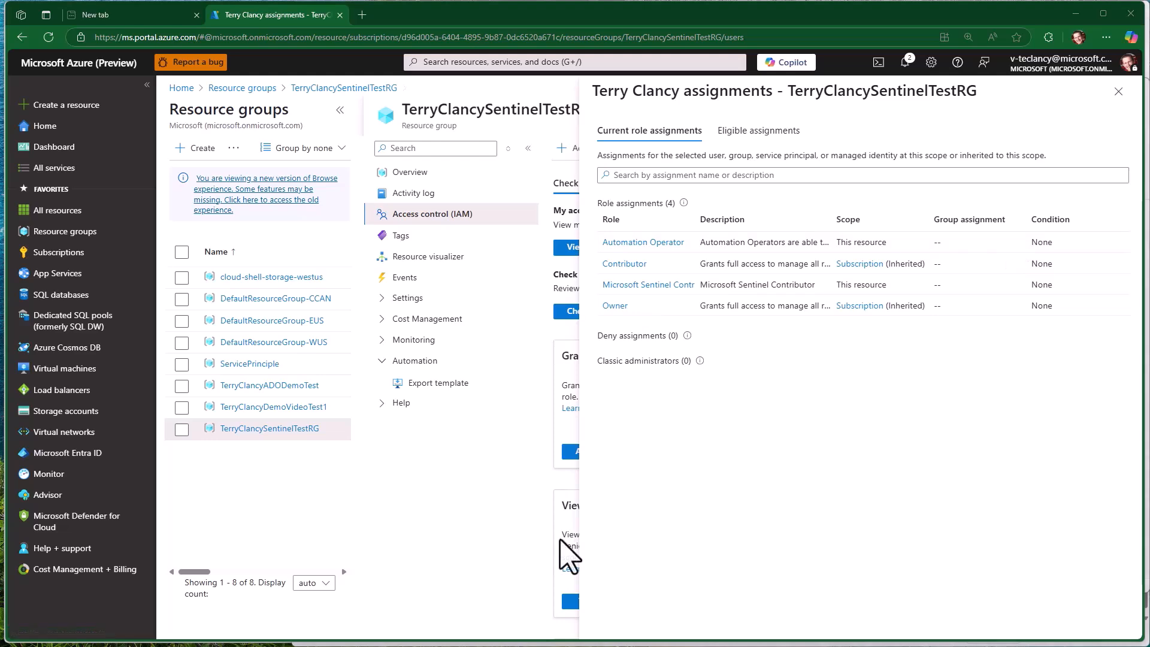
{"action": "left_click", "coordinate": [1118, 91]}
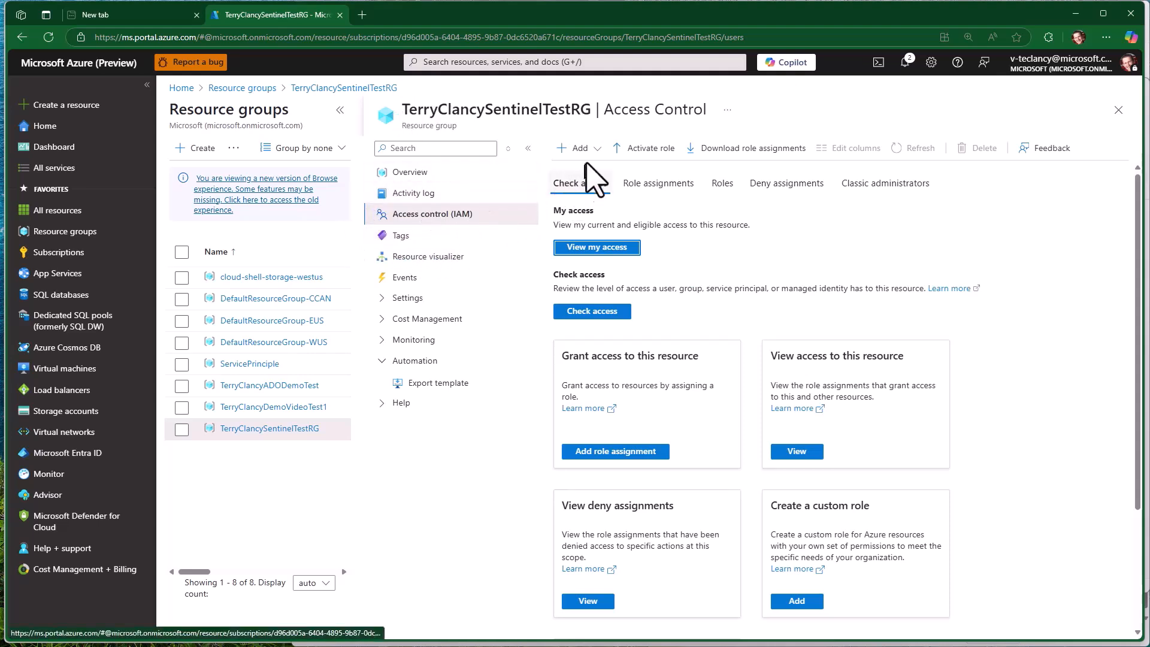
- Start a new role assignment, search the roles for "microsoft sentinel" and select Microsoft Sentinel Contributor
{"action": "left_click", "coordinate": [574, 148]}
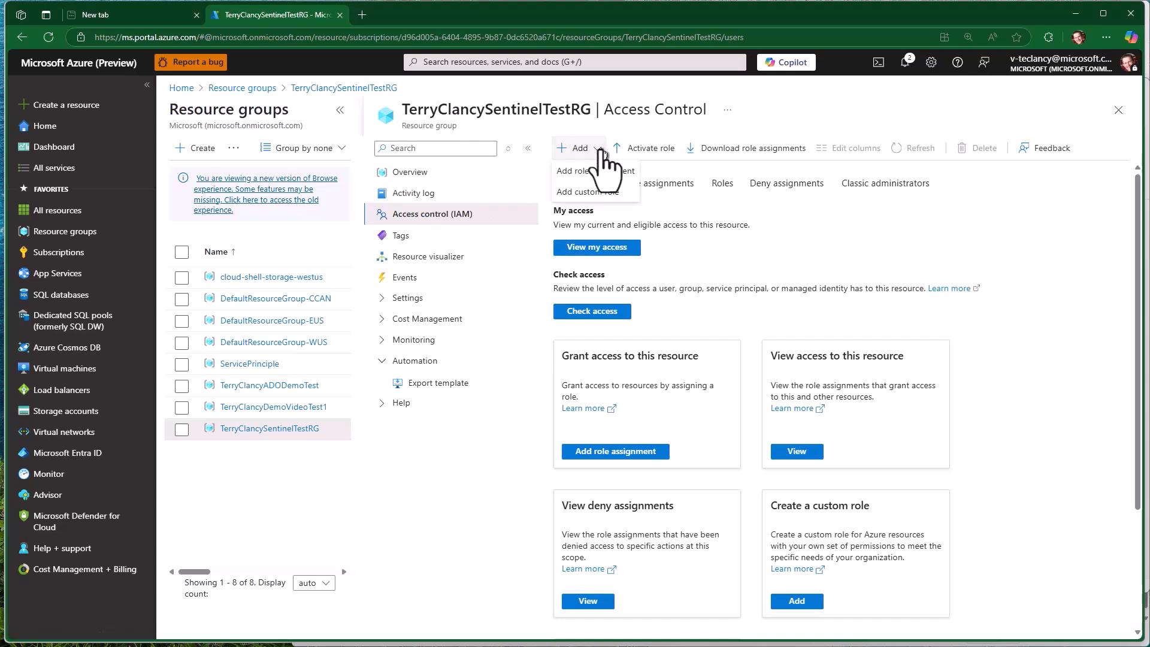
{"action": "left_click", "coordinate": [593, 170]}
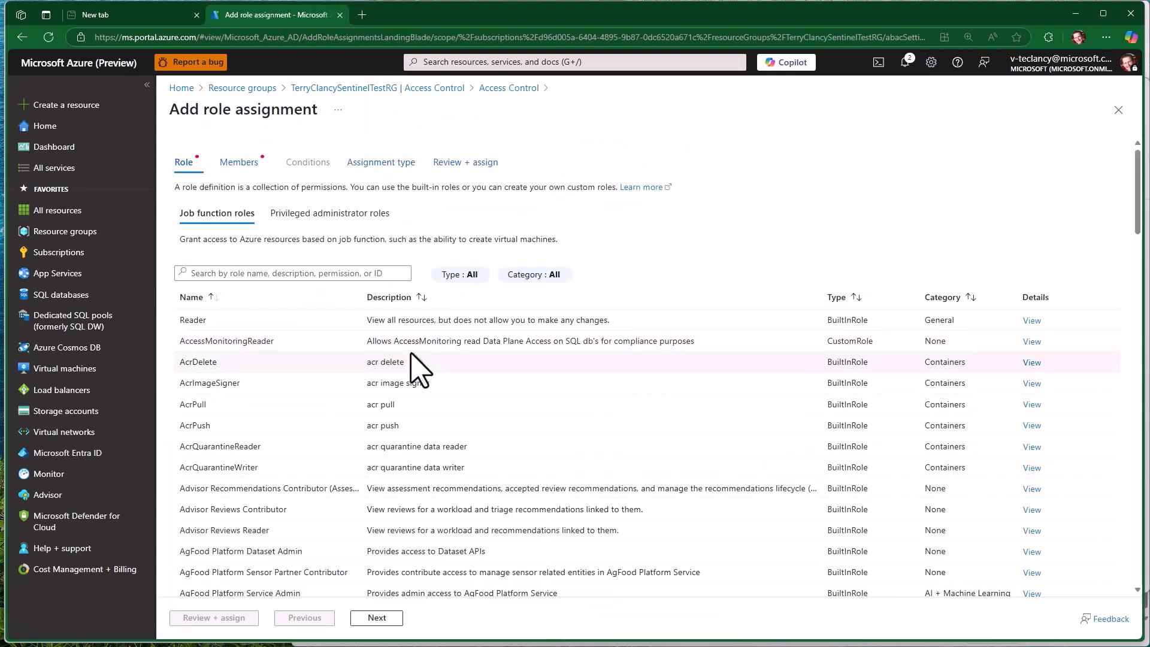
{"action": "left_click", "coordinate": [284, 279]}
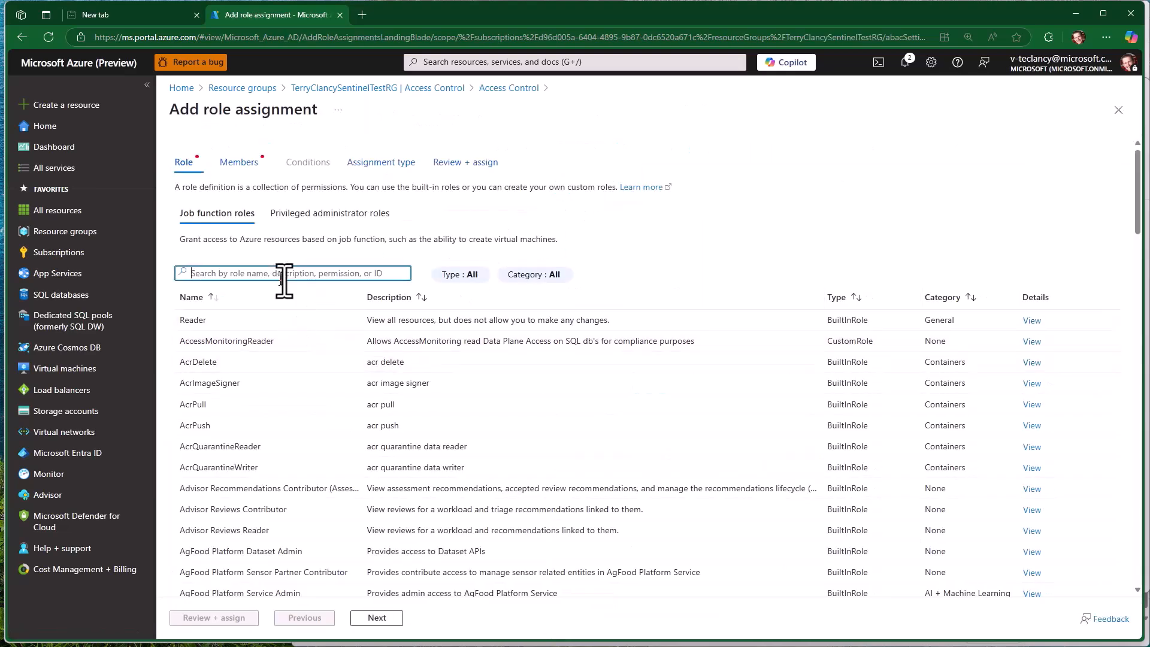
{"action": "type", "text": "microsoft sentinel"}
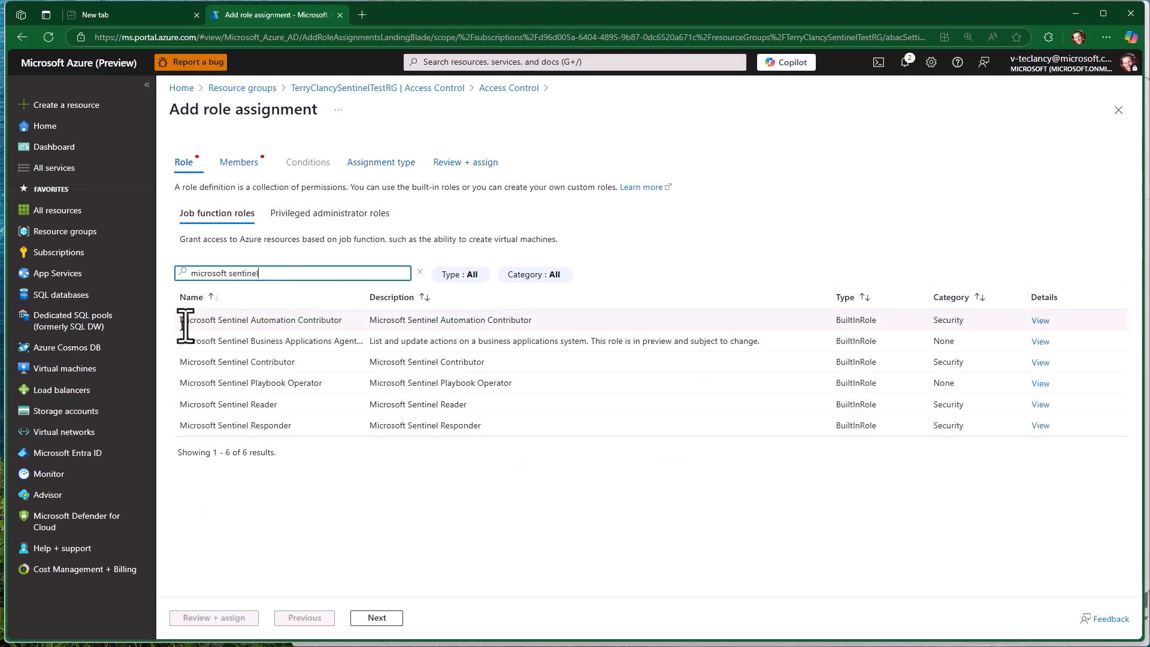
{"action": "left_click", "coordinate": [235, 361]}
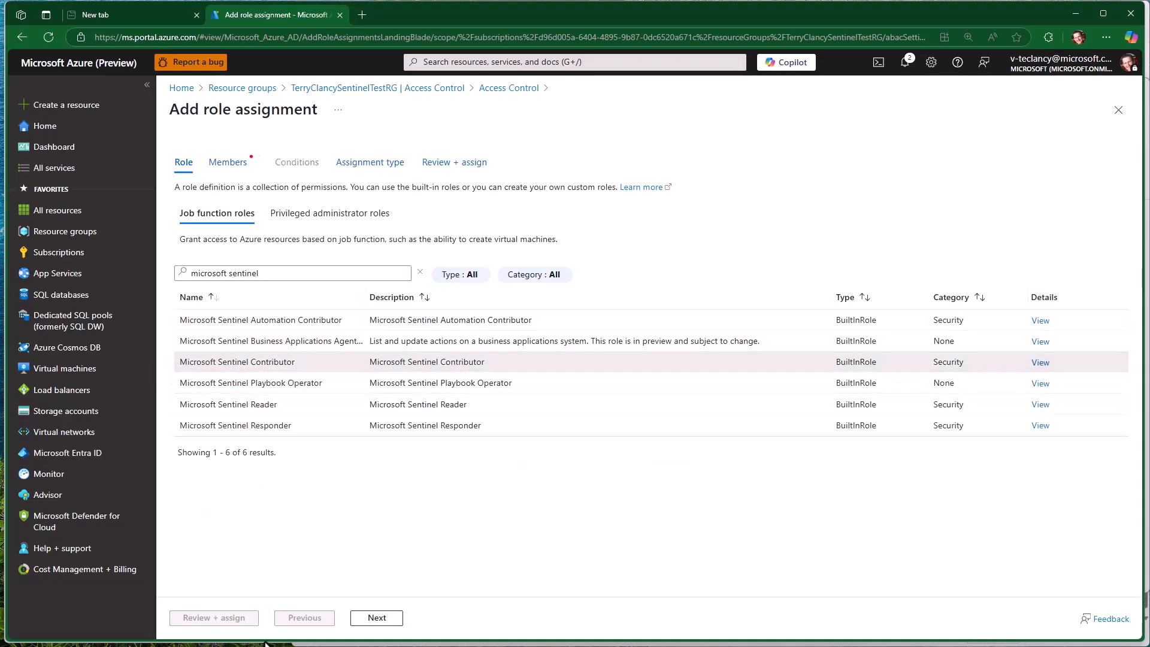
- Add the signed-in user's account as the member of the role assignment and assign the role
{"action": "left_click", "coordinate": [385, 620]}
{"action": "left_click", "coordinate": [300, 269]}
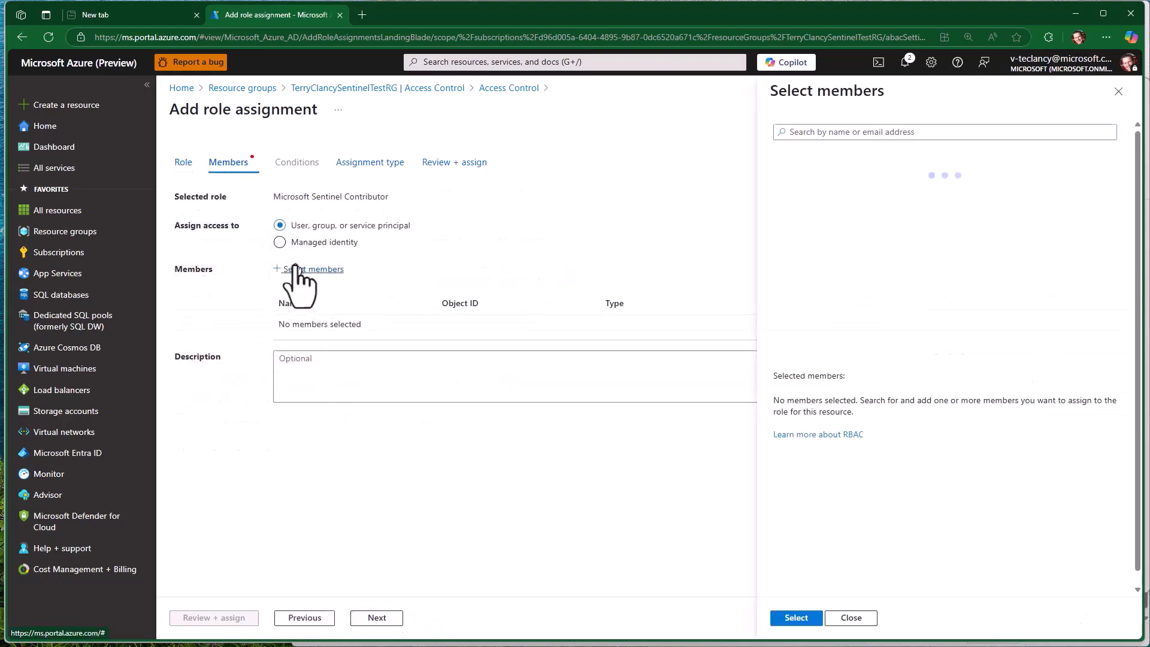
{"action": "type", "text": "v-te"}
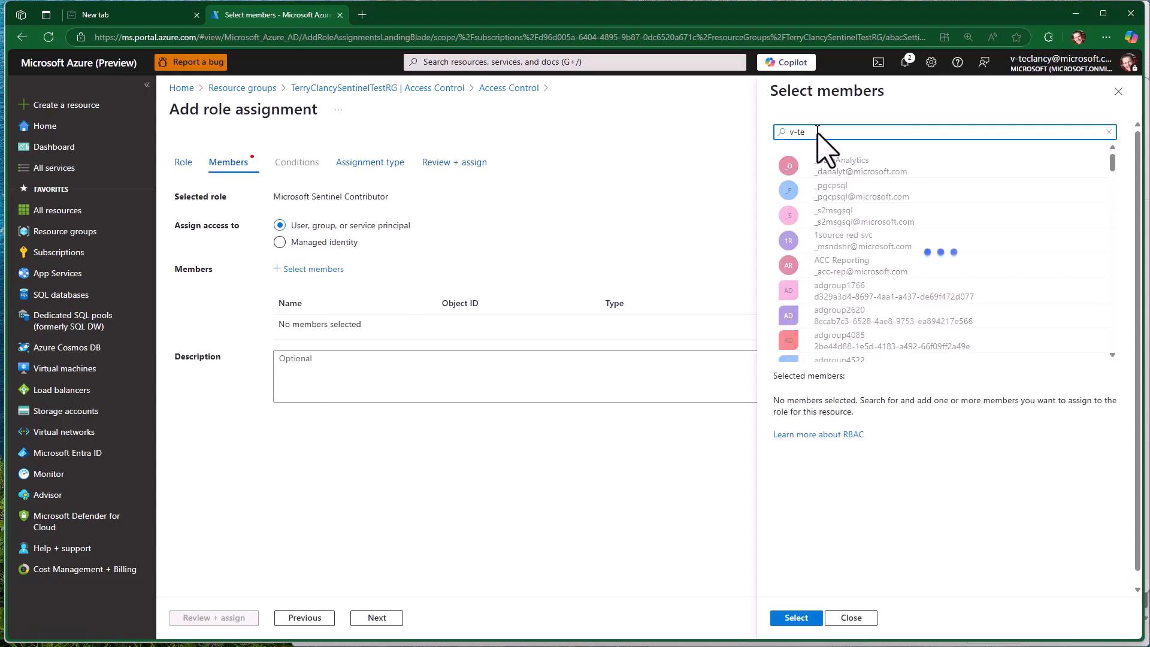
{"action": "type", "text": "c"}
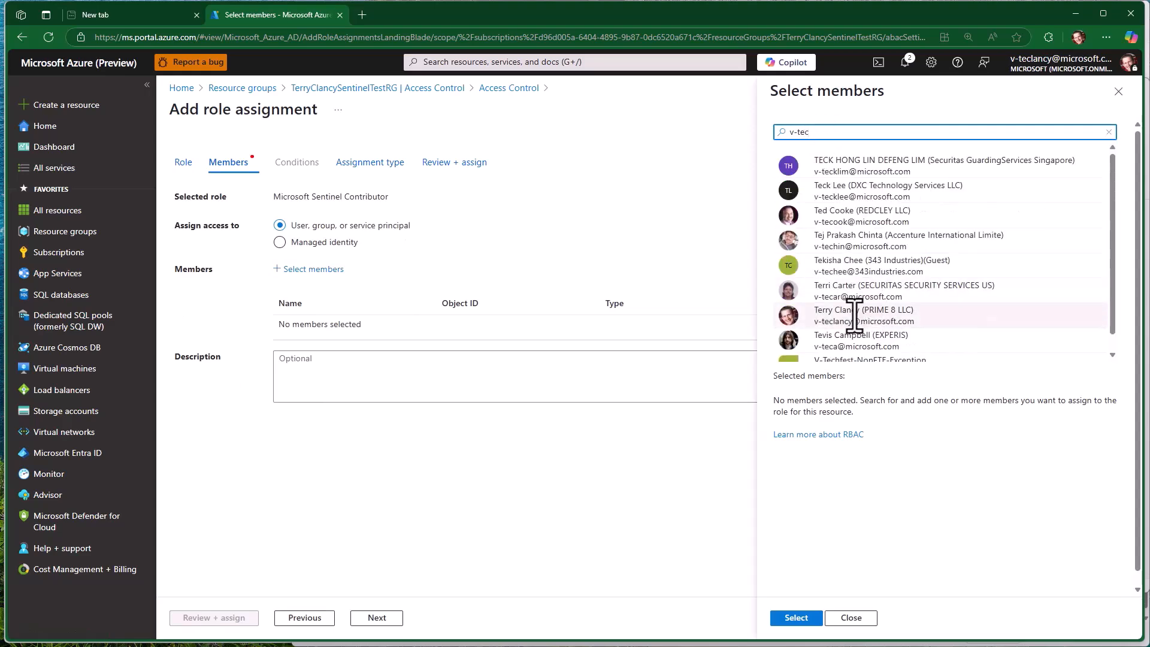
{"action": "left_click", "coordinate": [781, 314]}
{"action": "left_click", "coordinate": [796, 622]}
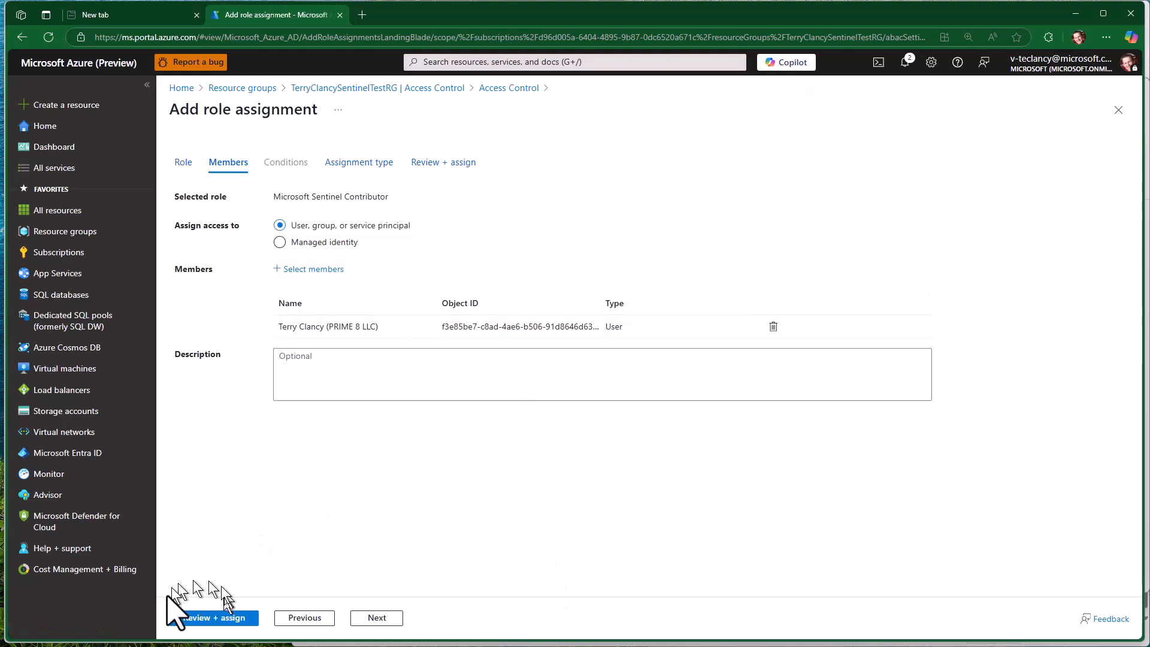
{"action": "left_click", "coordinate": [217, 621]}
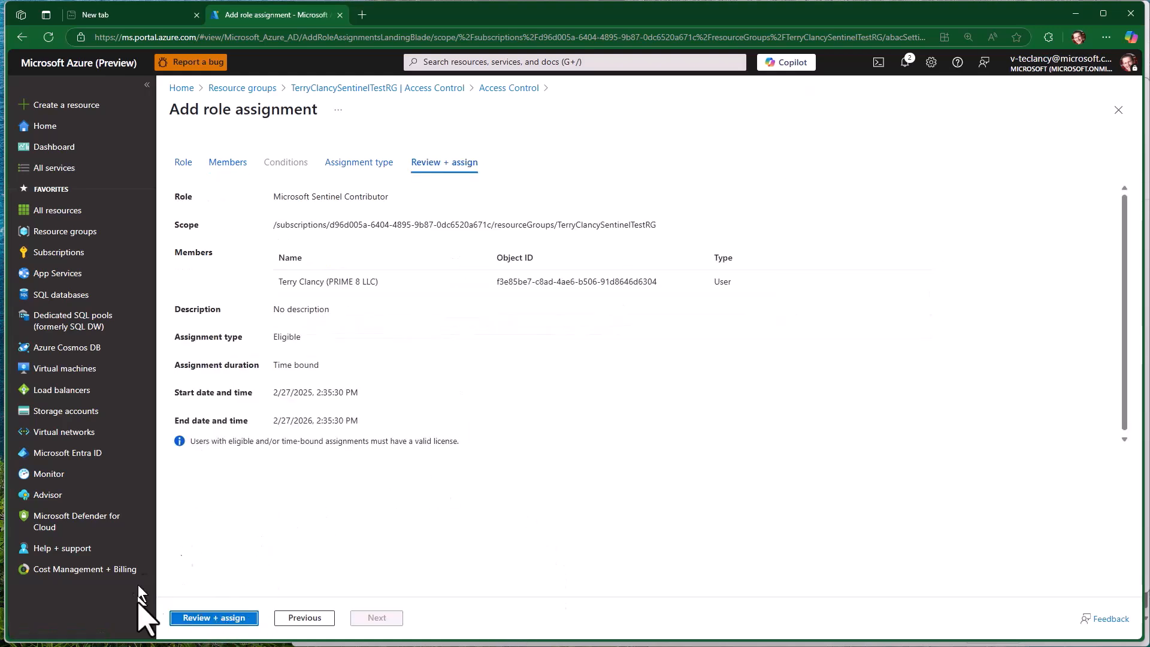
{"action": "left_click", "coordinate": [198, 623]}
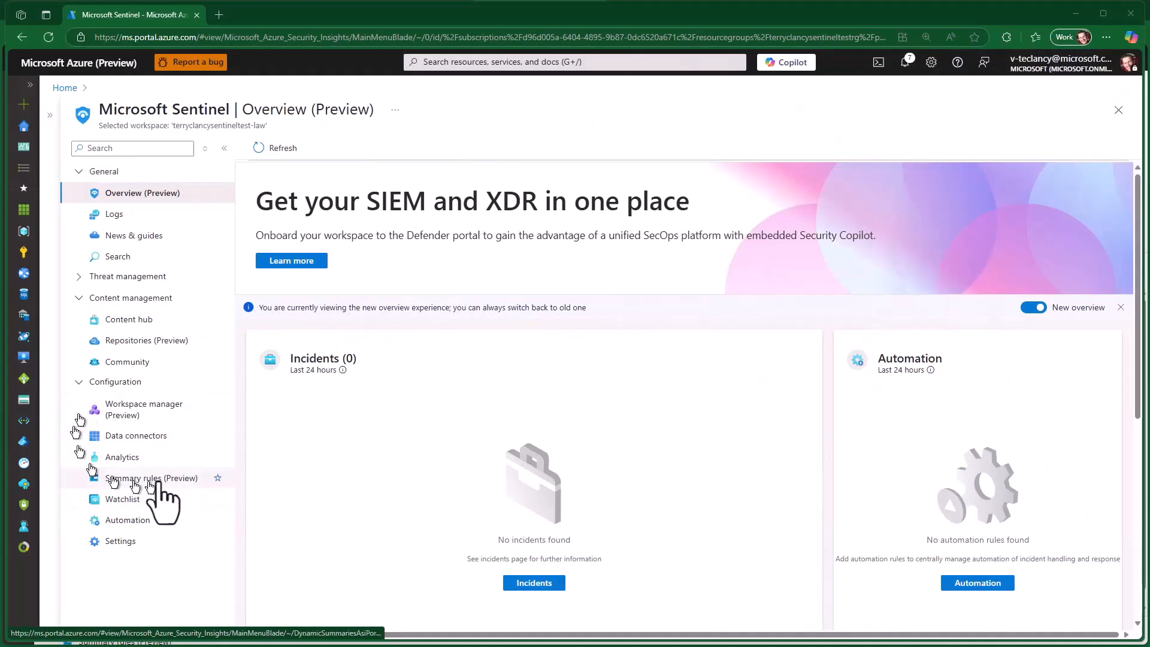
- Check the workspace's data connectors and search the Content hub for "Threat Intelligence"
{"action": "left_click", "coordinate": [105, 435]}
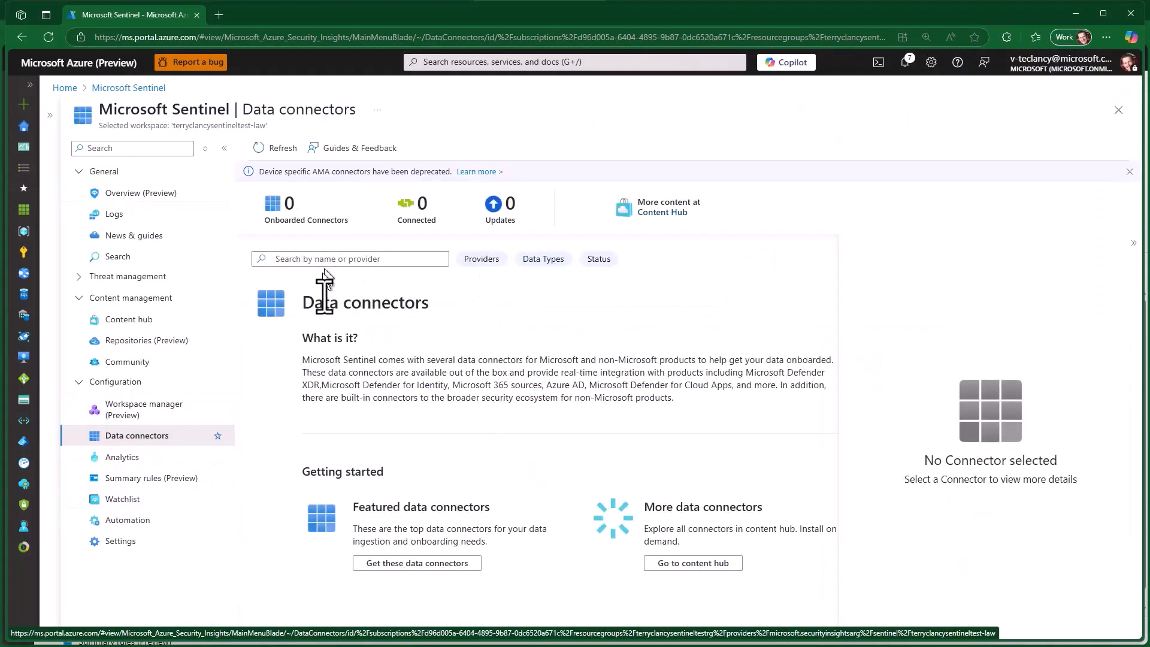
{"action": "left_click", "coordinate": [117, 322]}
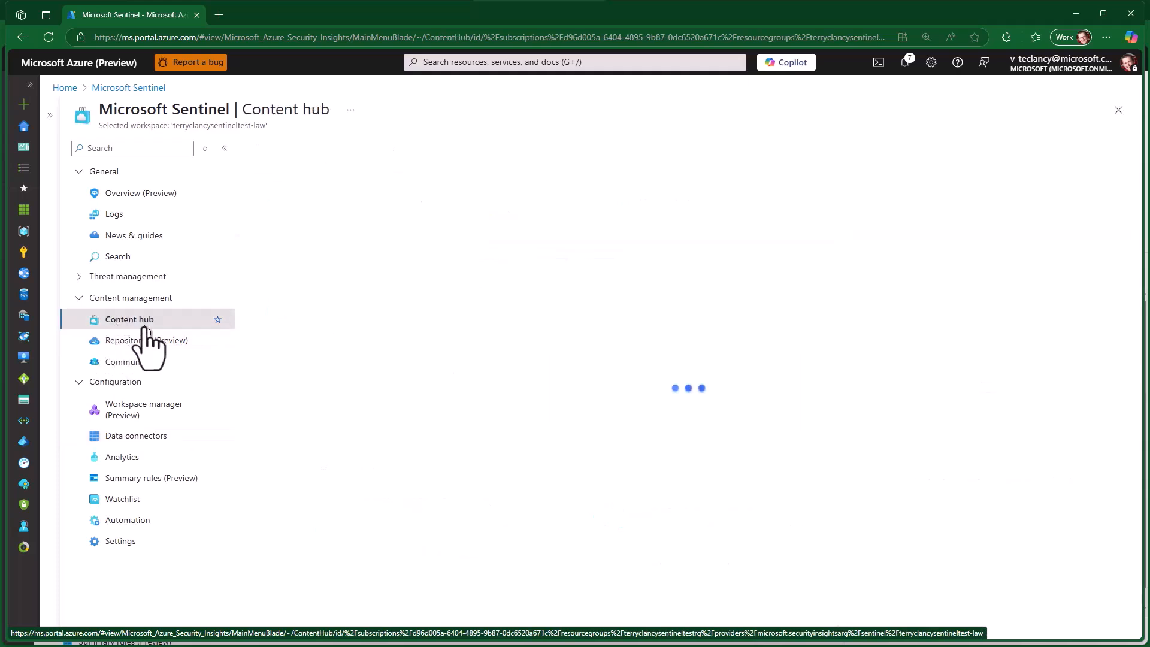
{"action": "left_click", "coordinate": [361, 264]}
{"action": "left_click", "coordinate": [359, 314]}
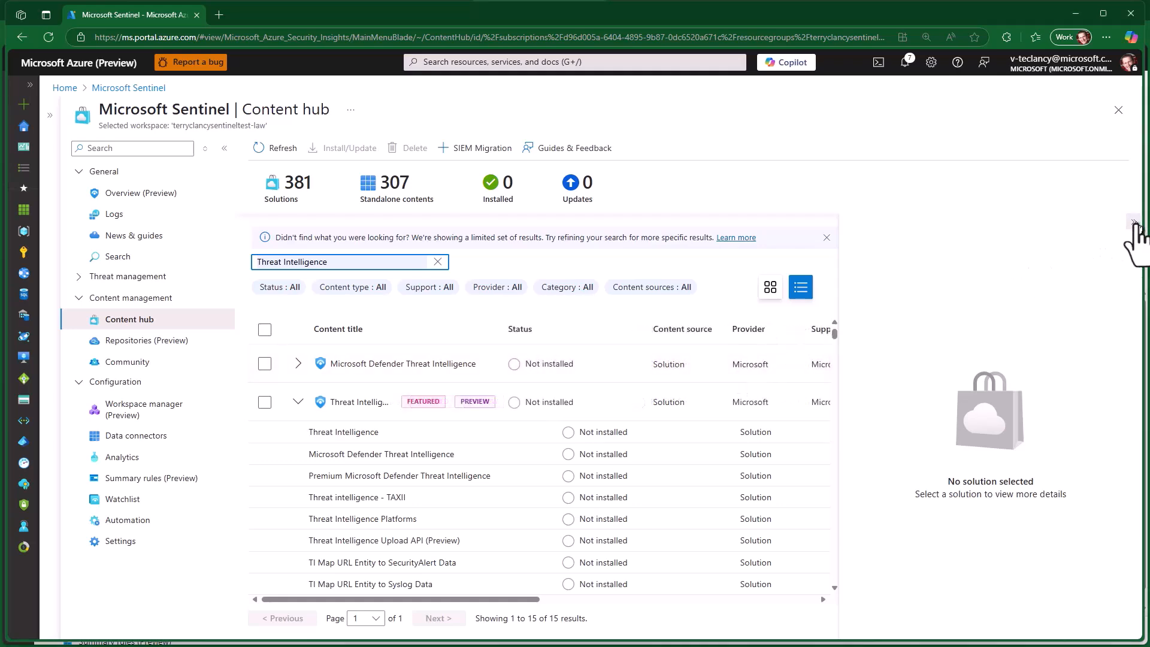
- Install the featured Threat Intelligence solution from the search results and check the installation status of its content items
{"action": "left_click", "coordinate": [1134, 223]}
{"action": "left_click", "coordinate": [224, 148]}
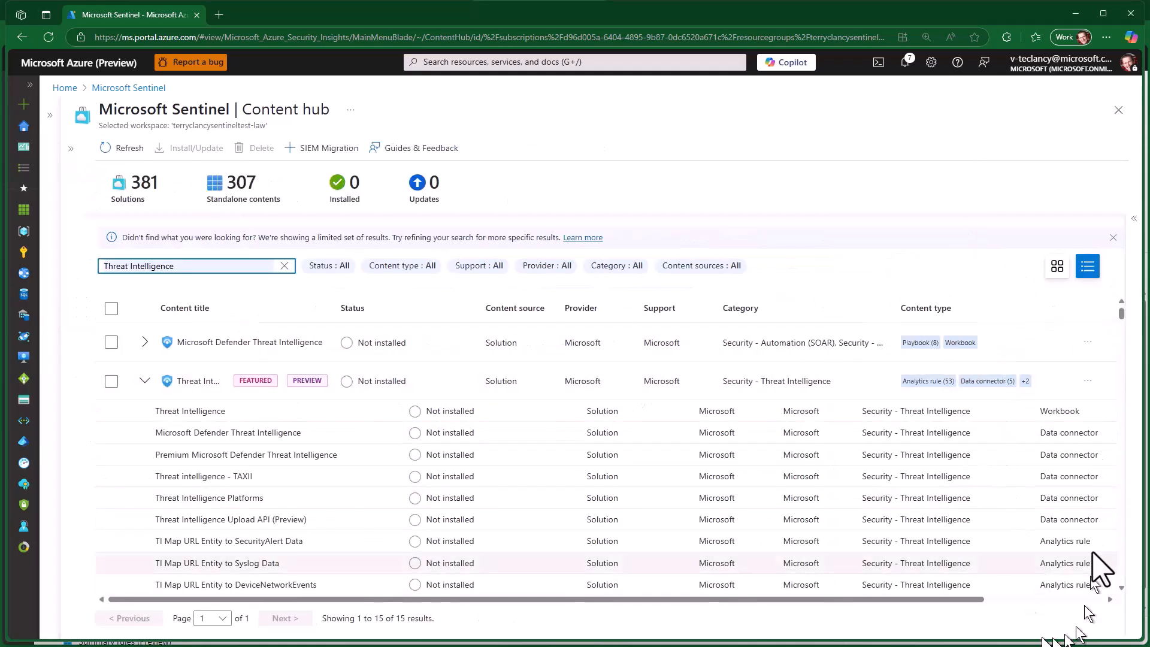
{"action": "scroll", "coordinate": [1108, 584], "scroll_direction": "down", "scroll_amount": 5}
{"action": "scroll", "coordinate": [1129, 579], "scroll_direction": "down", "scroll_amount": 6}
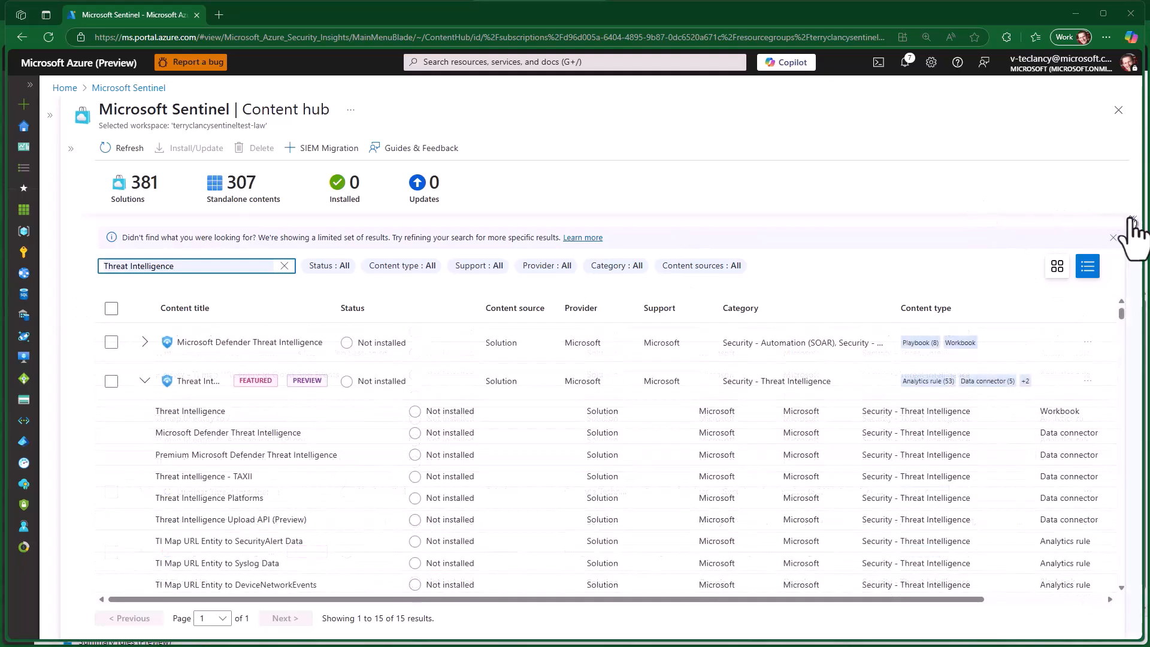
{"action": "left_click", "coordinate": [1131, 219]}
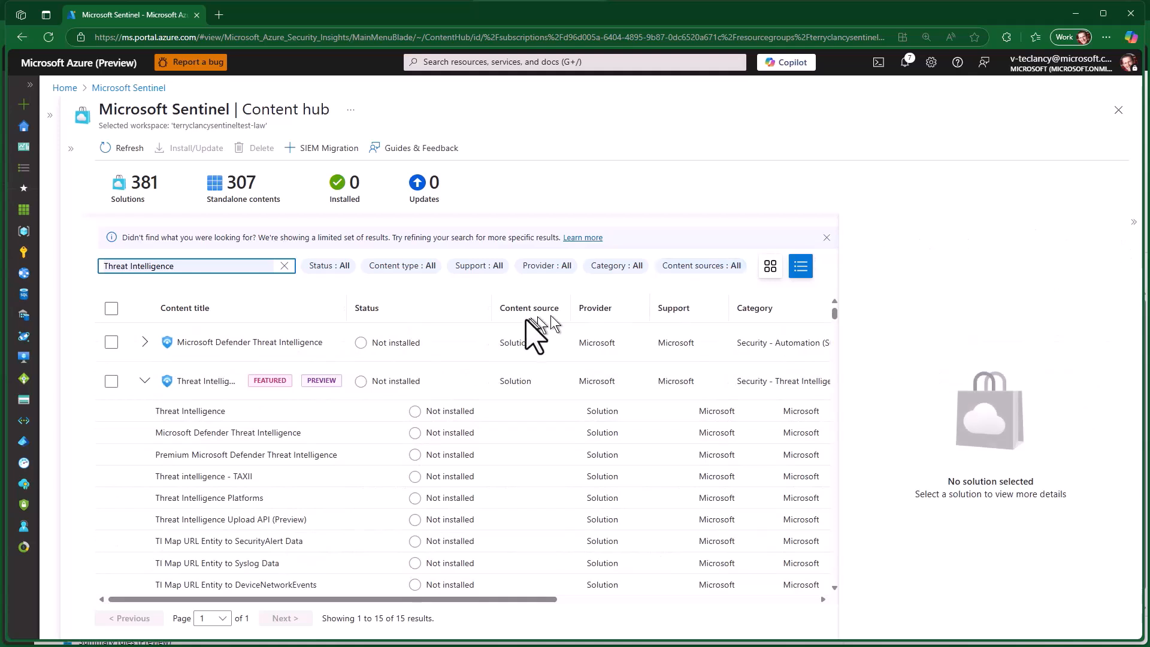
{"action": "left_click", "coordinate": [459, 376]}
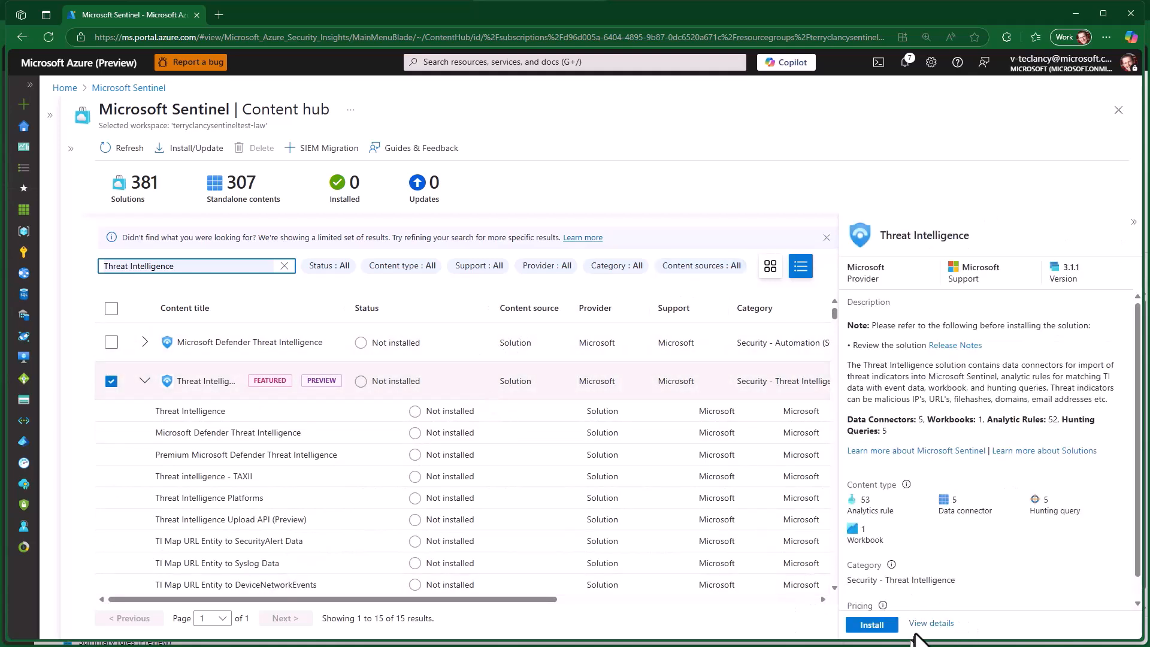
{"action": "left_click", "coordinate": [876, 626]}
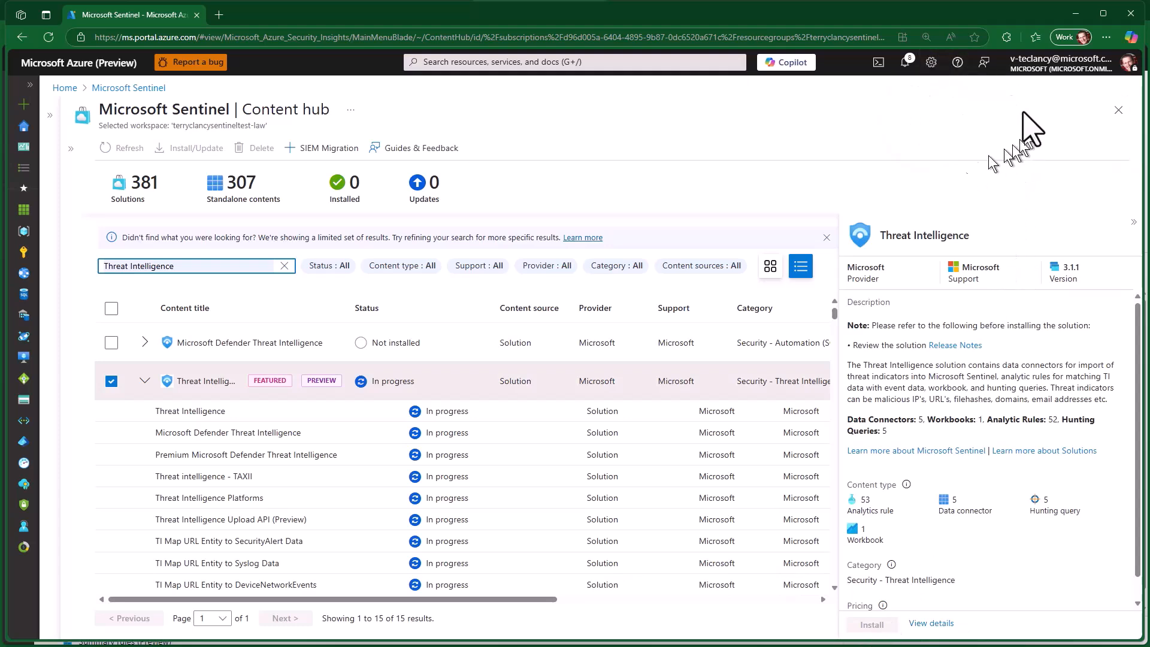
{"action": "left_click", "coordinate": [905, 63]}
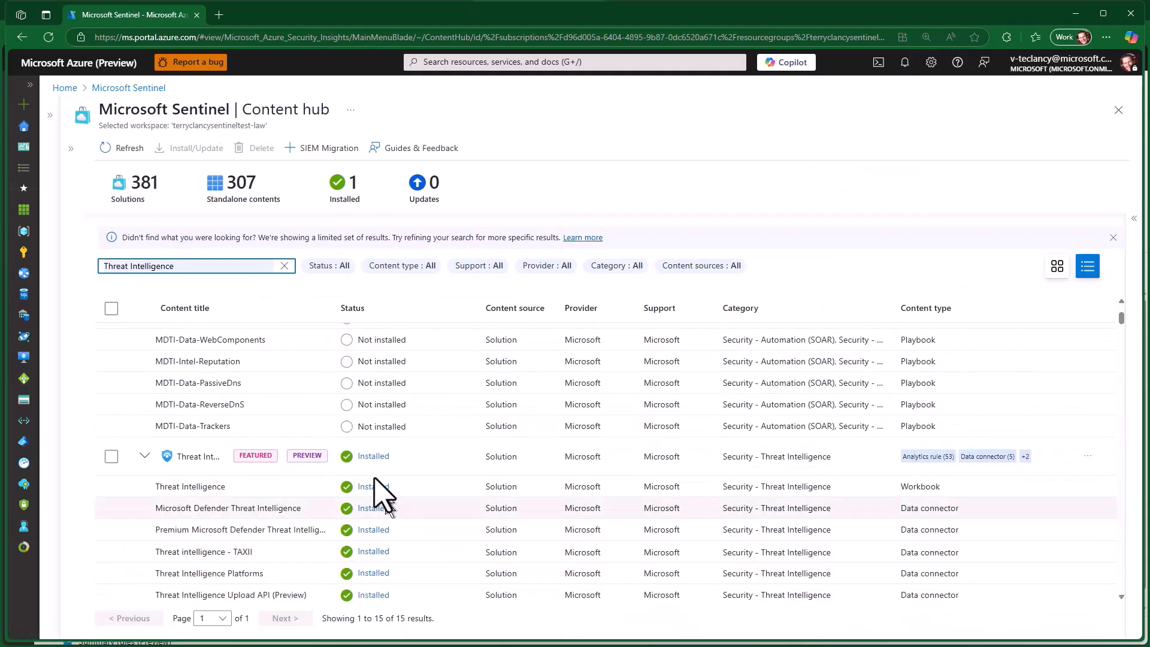
{"action": "scroll", "coordinate": [450, 574], "scroll_direction": "down", "scroll_amount": 10}
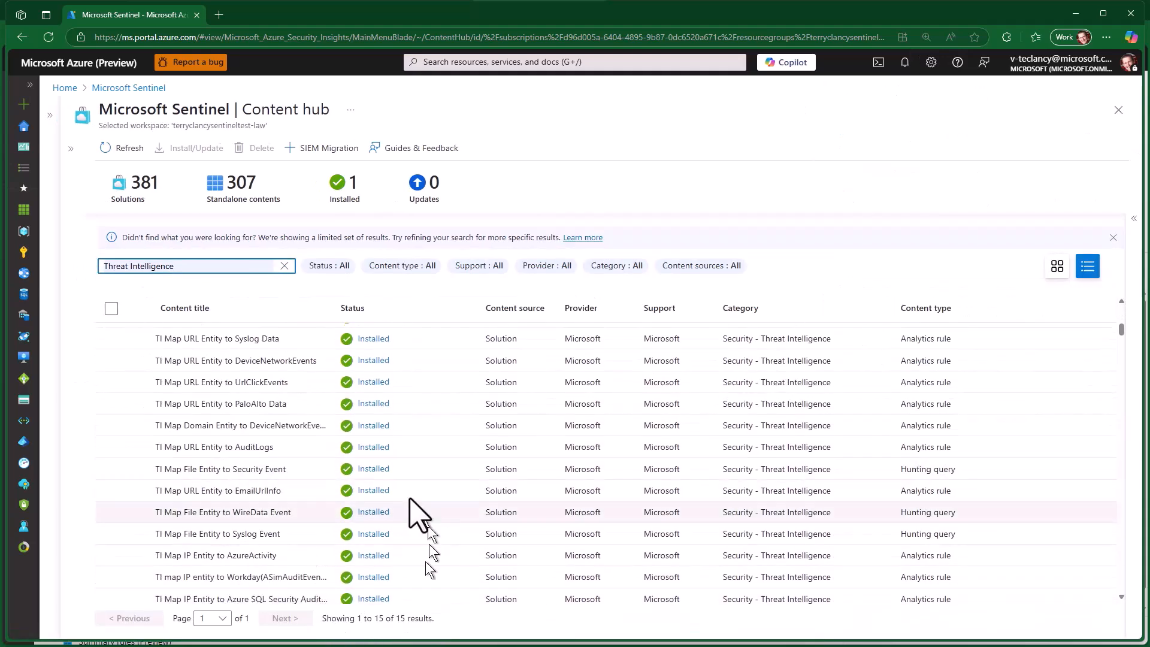
{"action": "scroll", "coordinate": [447, 578], "scroll_direction": "down", "scroll_amount": 10}
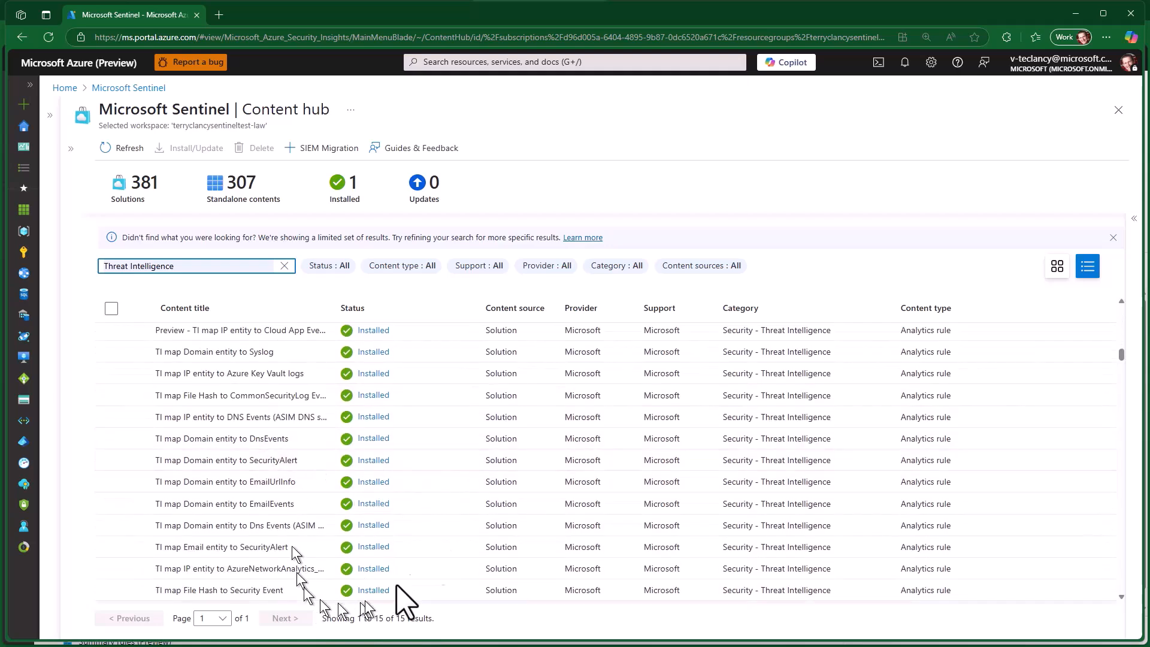
- Refresh the data connectors list and examine the Microsoft Defender Threat Intelligence and Premium Microsoft Defender Threat Intelligence connectors
{"action": "left_click", "coordinate": [71, 148]}
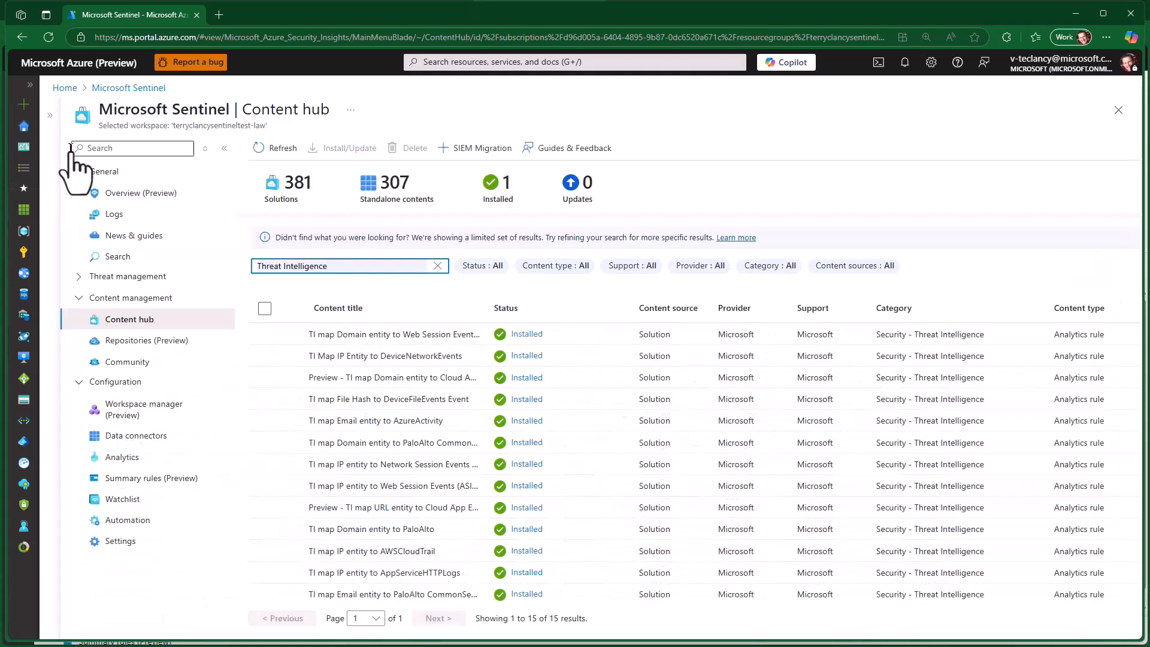
{"action": "left_click", "coordinate": [136, 436]}
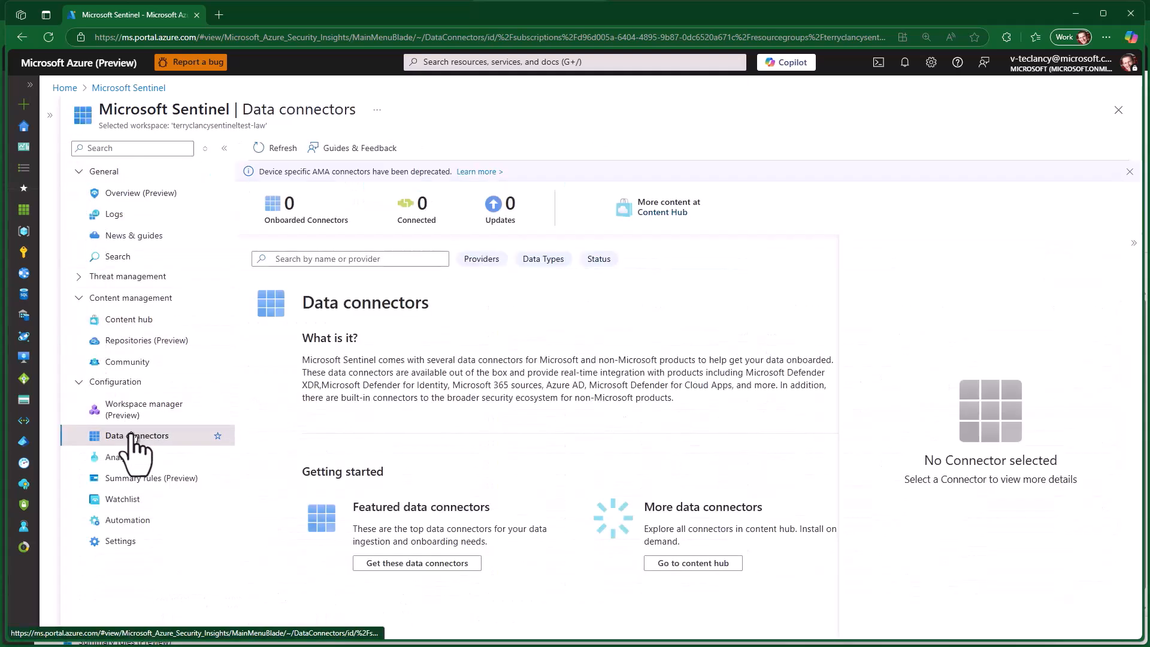
{"action": "left_click", "coordinate": [277, 148]}
{"action": "left_click", "coordinate": [443, 356]}
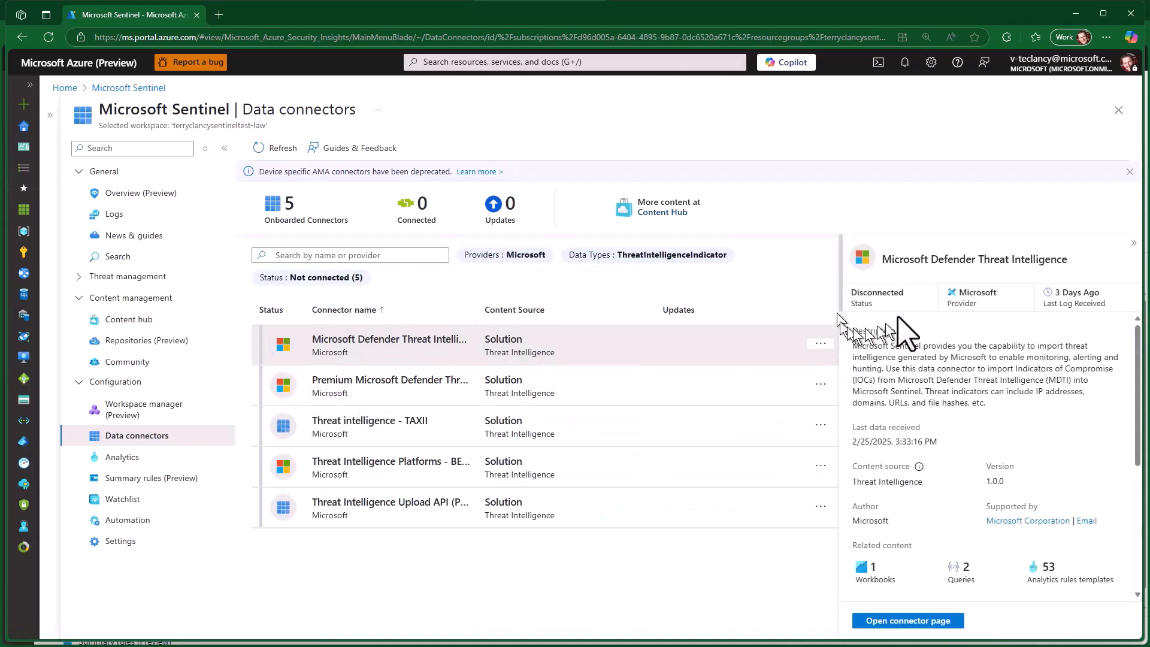
{"action": "left_click", "coordinate": [617, 397]}
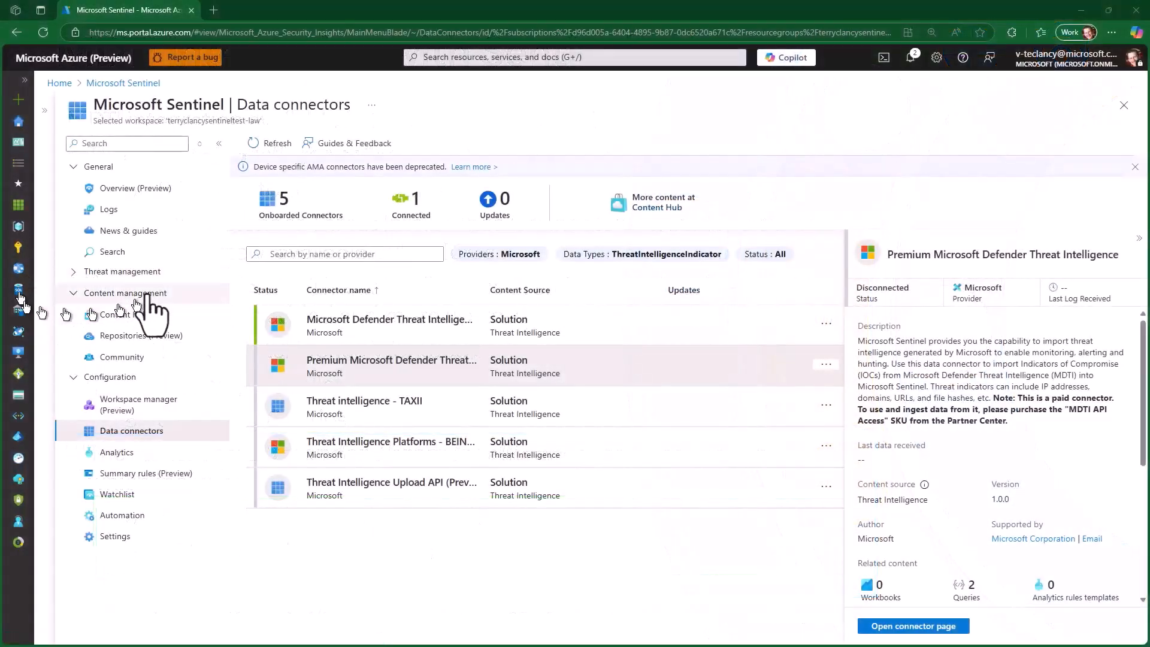
- Find the Microsoft Defender Threat Intelligence solution in the Content hub by searching "Threat Intelligence", install it and check the notifications
{"action": "left_click", "coordinate": [124, 315]}
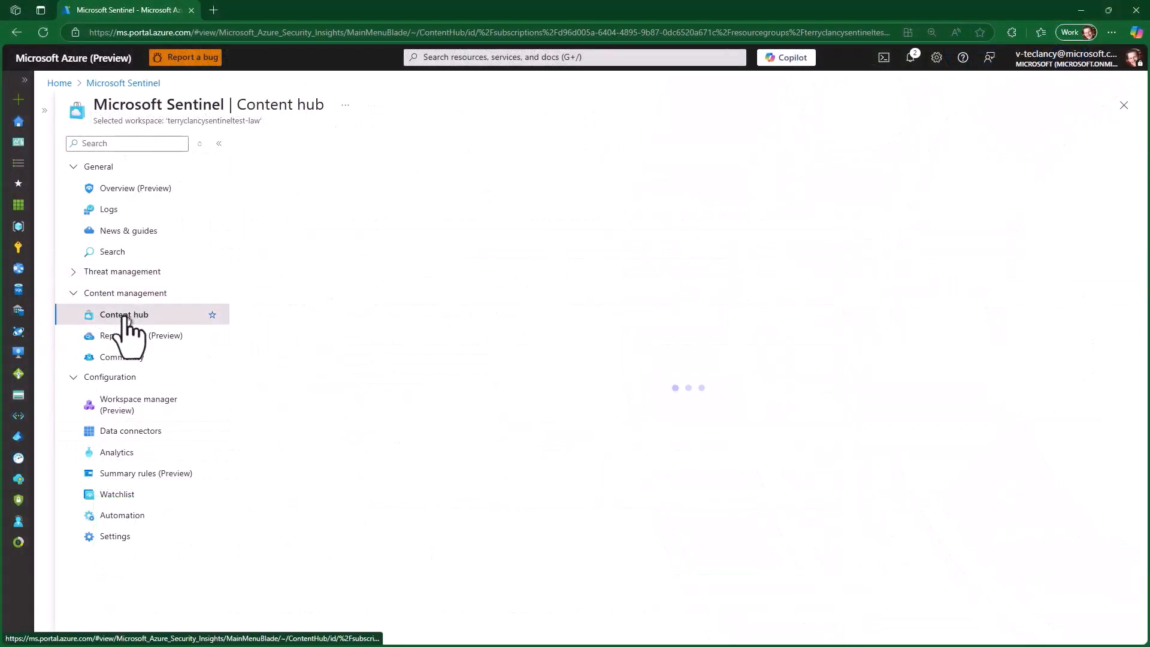
{"action": "left_click", "coordinate": [326, 261]}
{"action": "left_click", "coordinate": [336, 290]}
{"action": "left_click", "coordinate": [1137, 217]}
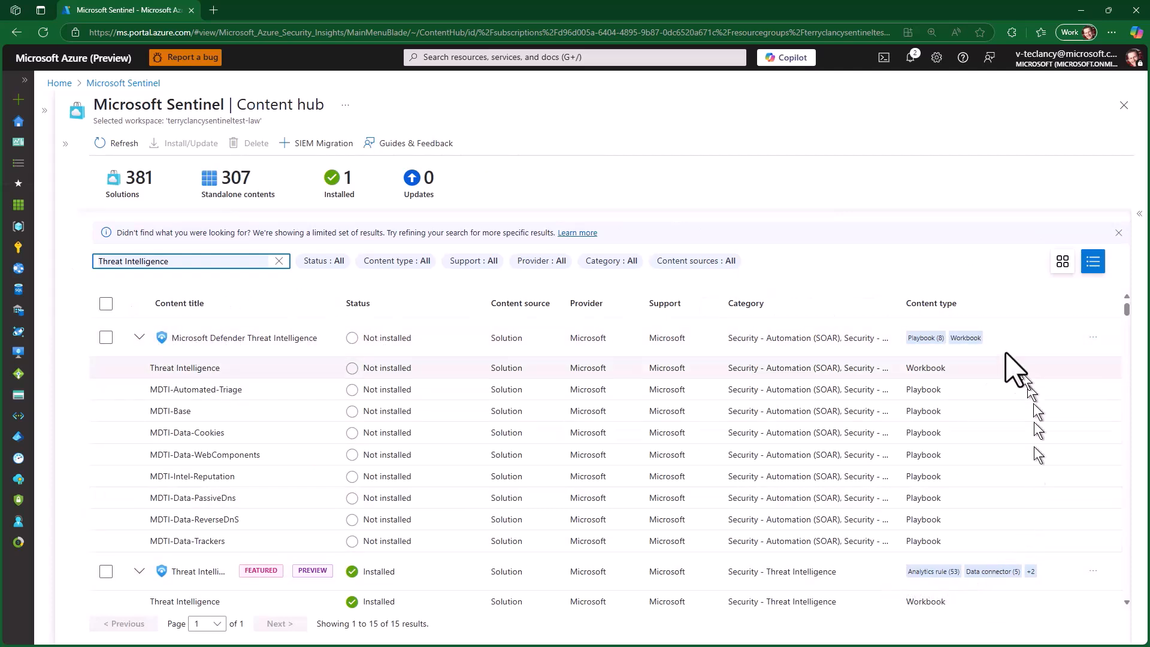
{"action": "left_click", "coordinate": [889, 342]}
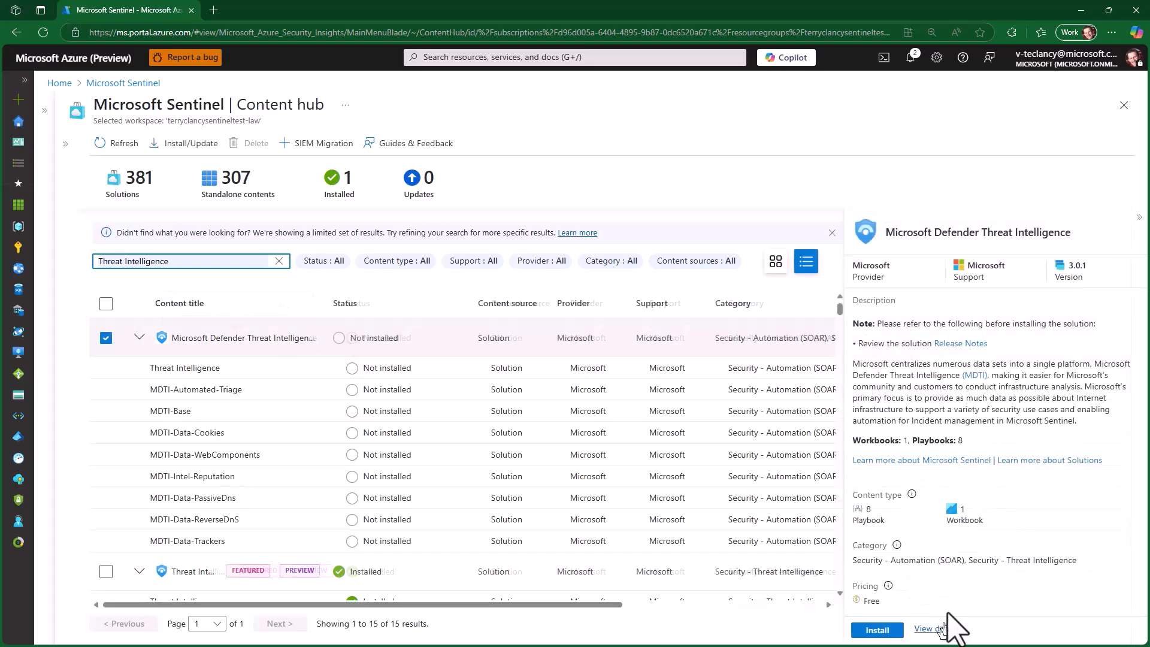
{"action": "left_click", "coordinate": [889, 636]}
{"action": "left_click", "coordinate": [909, 58]}
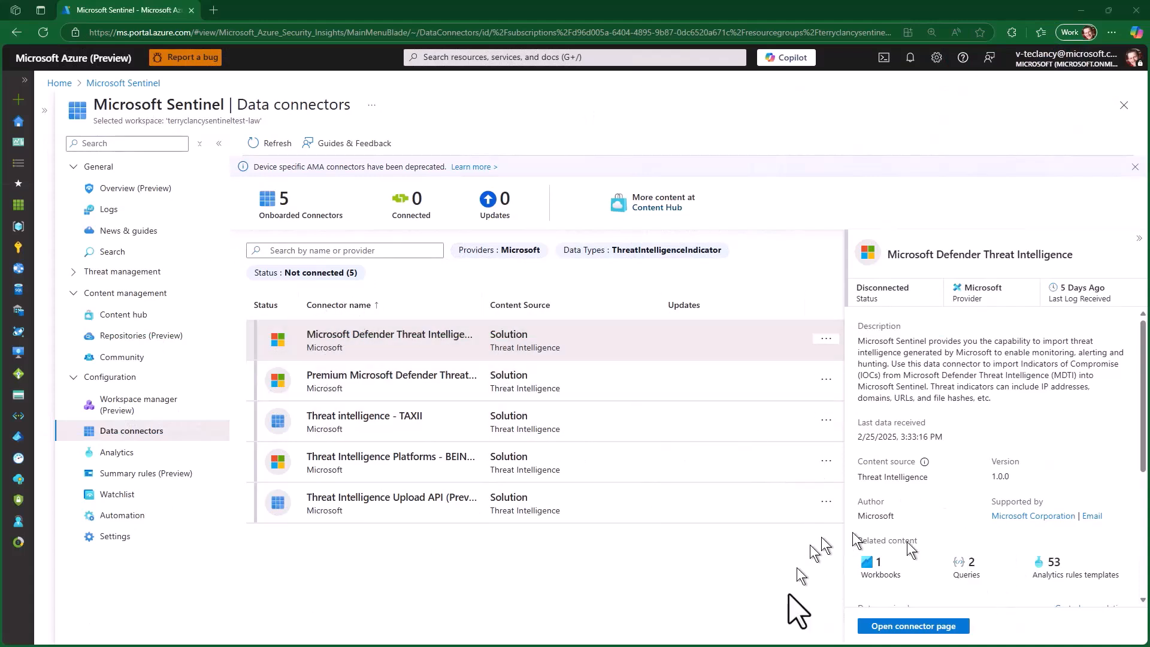
- Connect the Microsoft Defender Threat Intelligence data connector with all available indicators imported, reviewing the recommended log sources, and return to the connectors list
{"action": "left_click", "coordinate": [917, 626]}
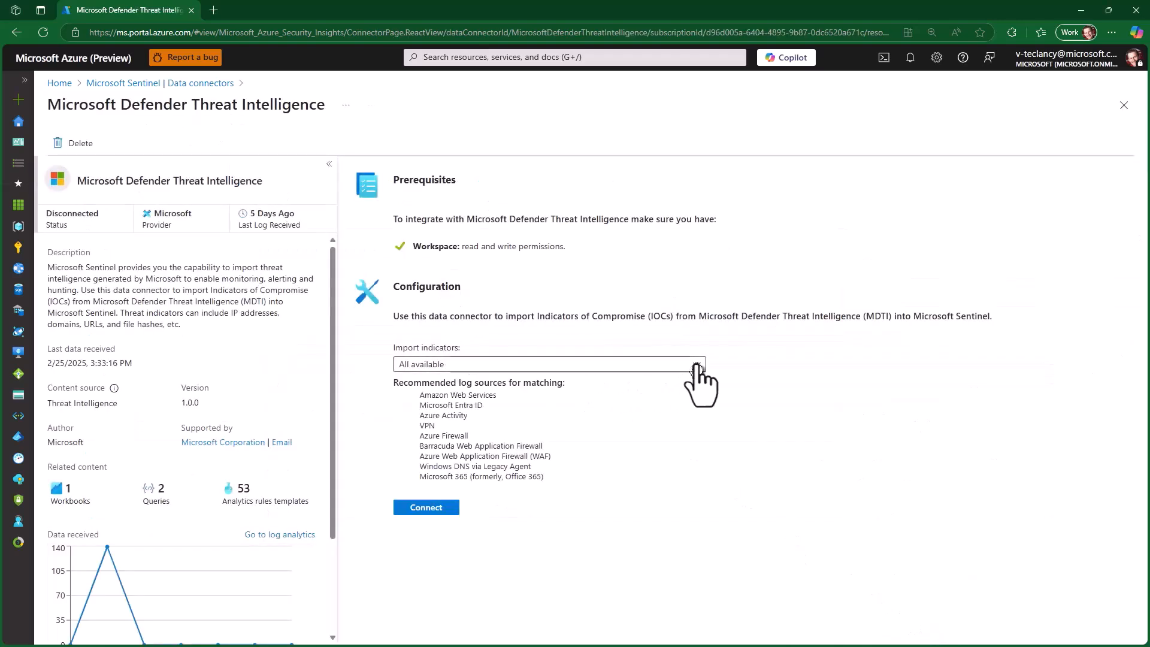
{"action": "left_click", "coordinate": [695, 364]}
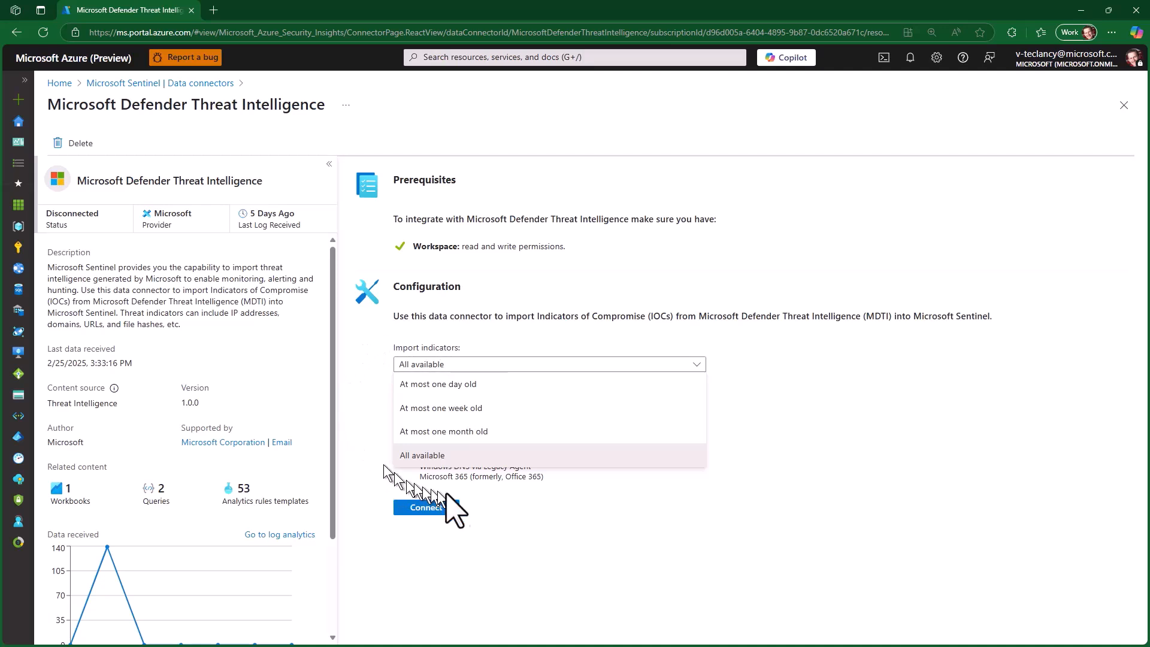
{"action": "left_click", "coordinate": [446, 458]}
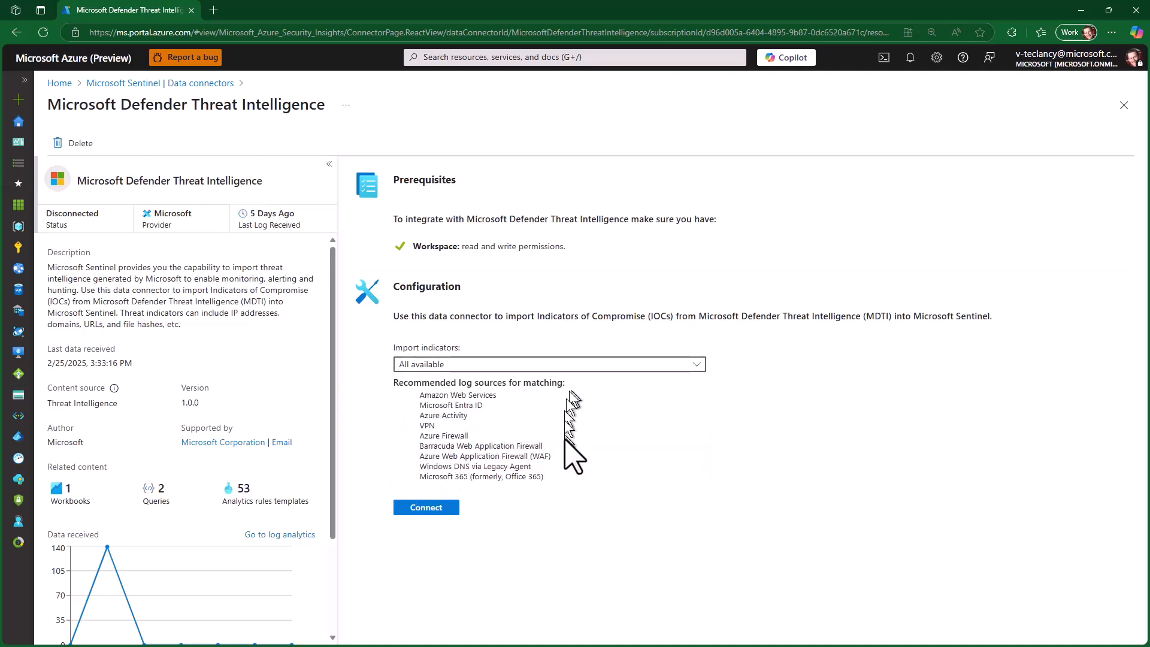
{"action": "left_click_drag", "start_coordinate": [544, 475], "coordinate": [393, 383]}
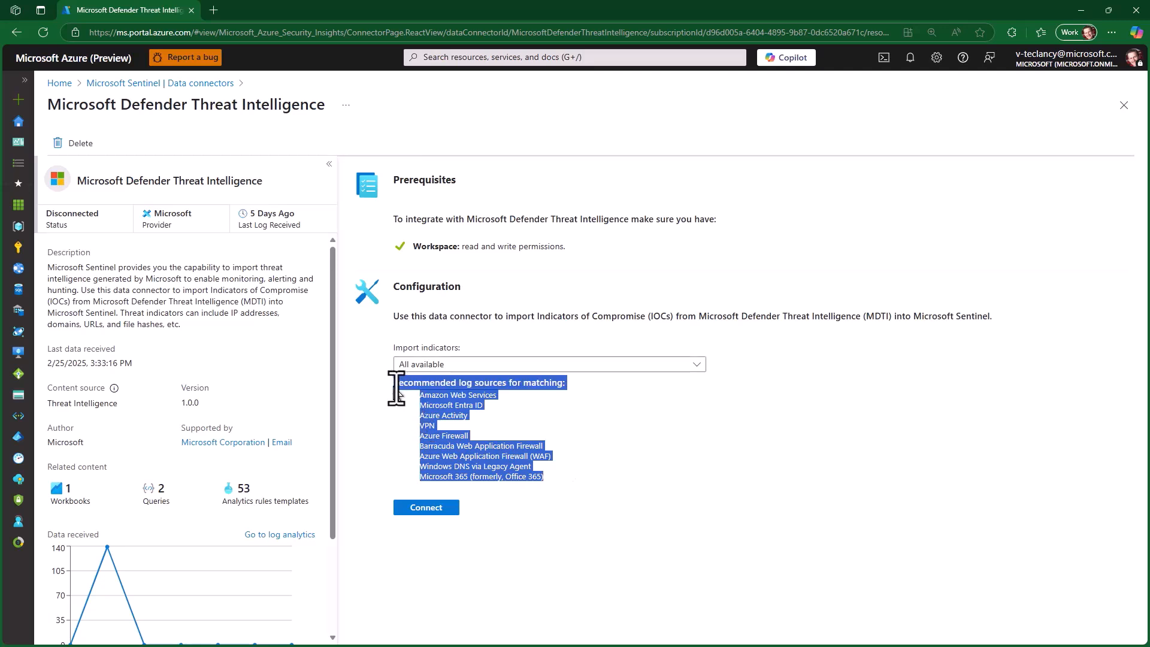
{"action": "left_click", "coordinate": [666, 424]}
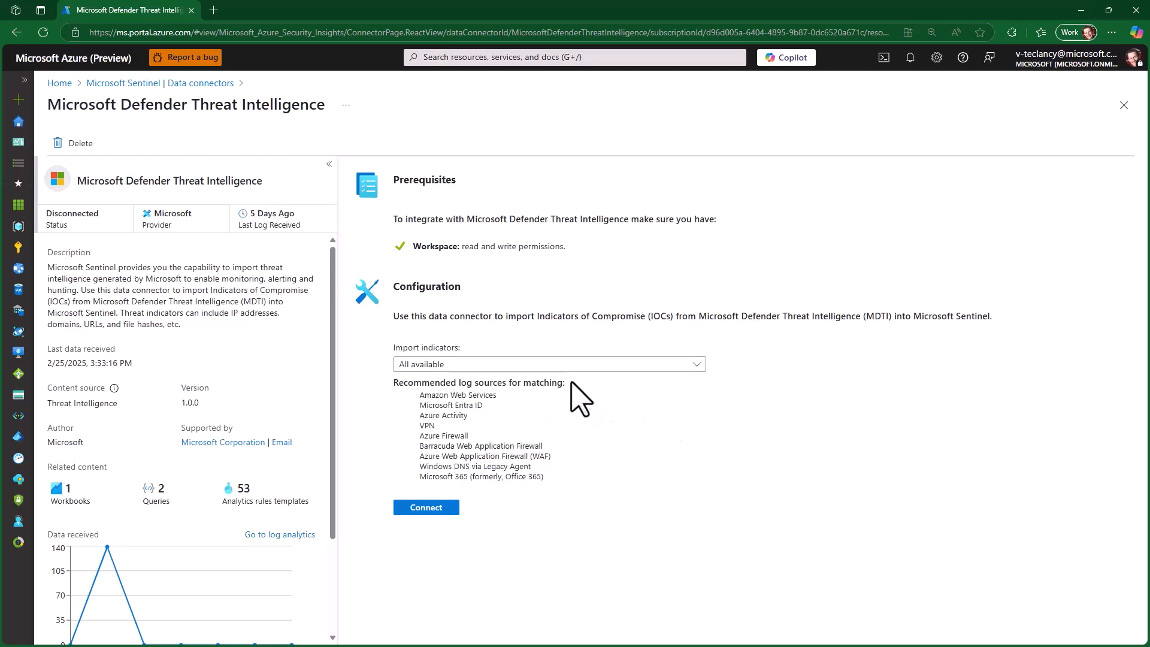
{"action": "left_click_drag", "start_coordinate": [563, 382], "coordinate": [388, 391]}
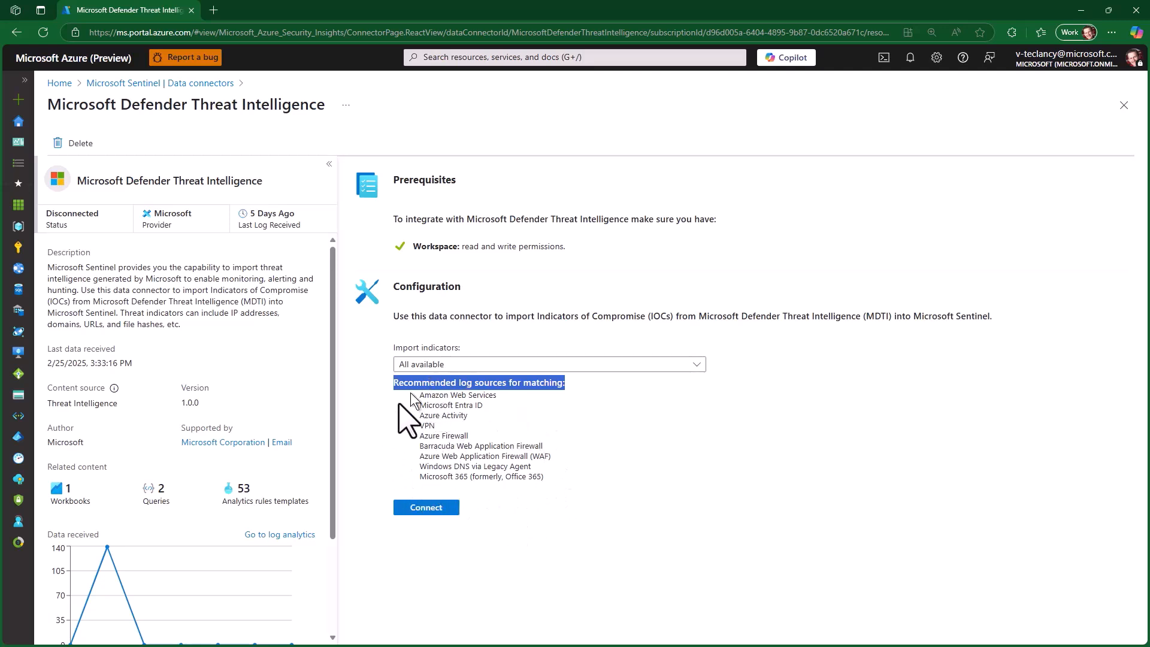
{"action": "left_click", "coordinate": [417, 427]}
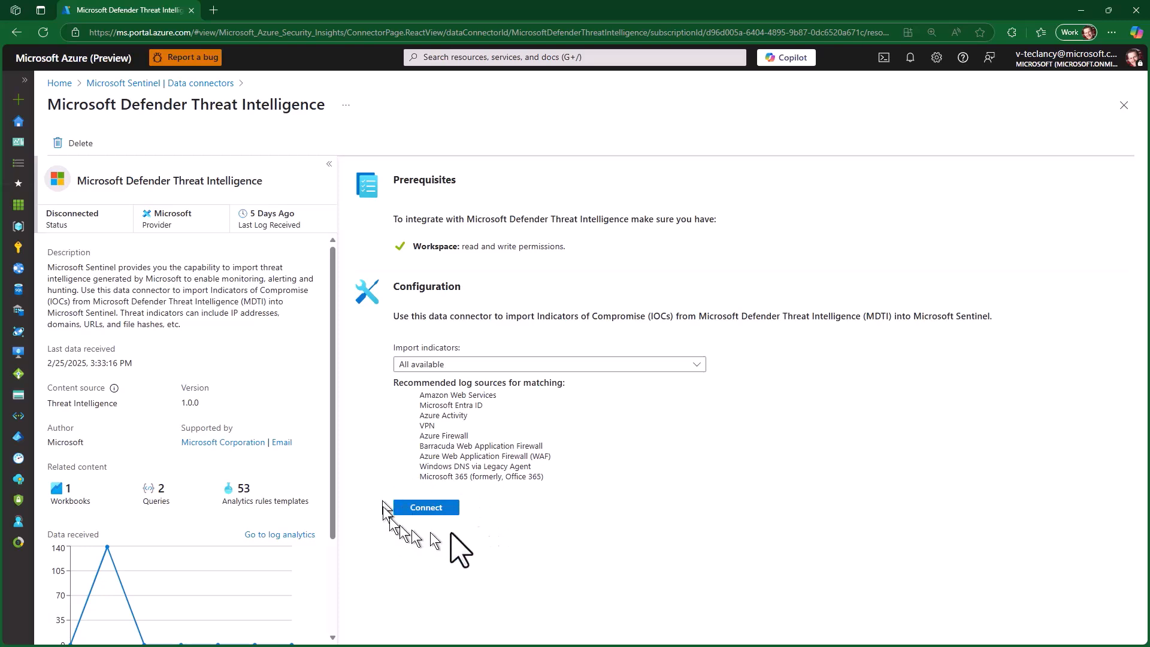
{"action": "left_click", "coordinate": [418, 509]}
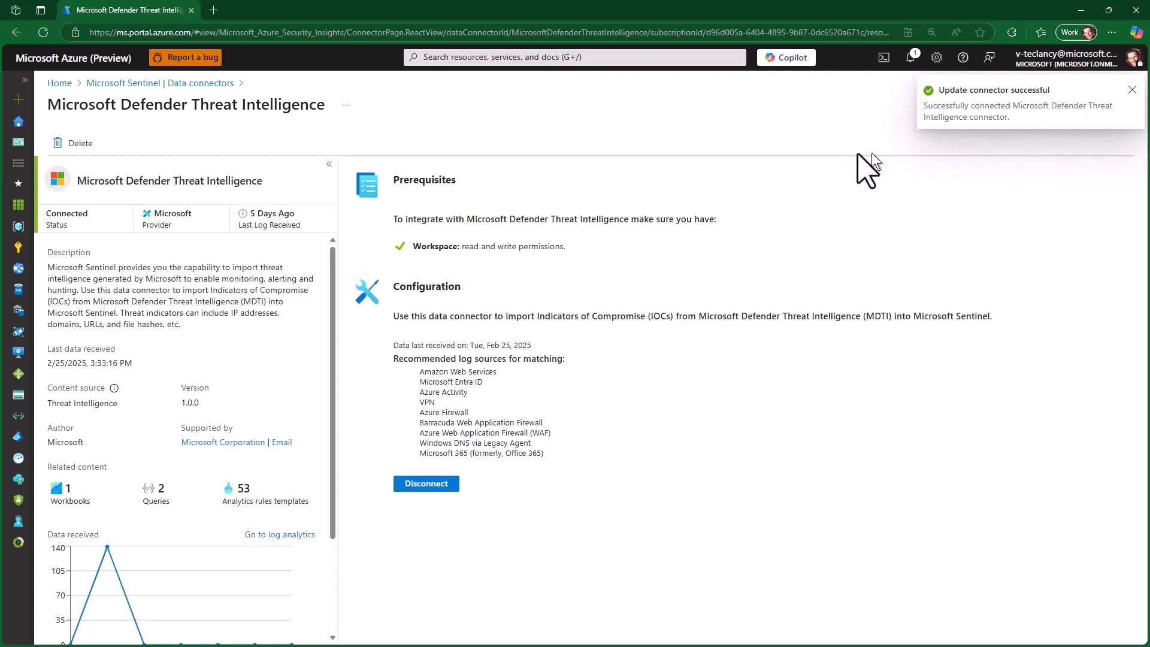
{"action": "left_click", "coordinate": [1132, 90]}
{"action": "left_click", "coordinate": [1124, 106]}
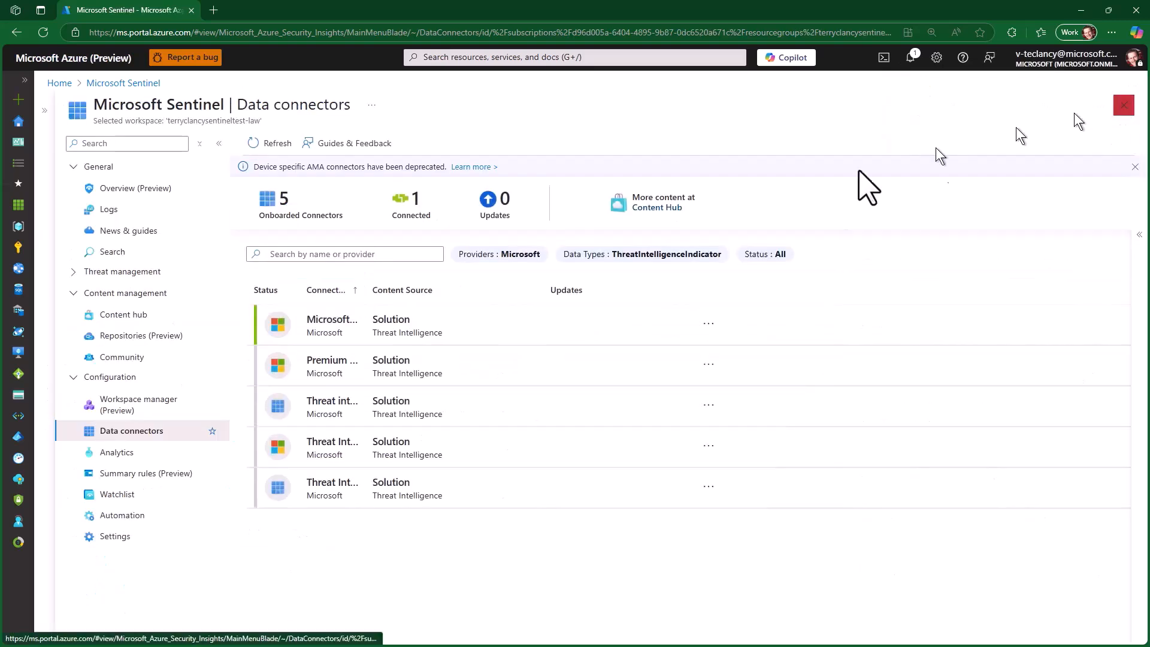
- Check the Microsoft Defender Threat Intelligence connector's status and connect the Premium Microsoft Defender Threat Intelligence data connector
{"action": "left_click", "coordinate": [513, 332]}
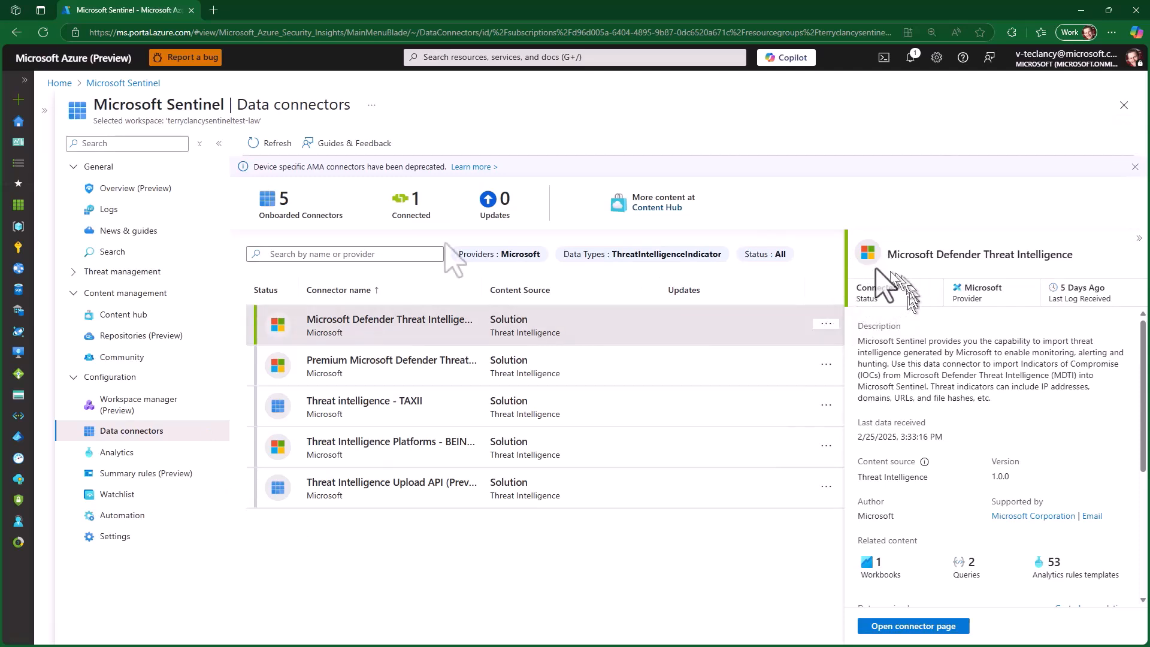
{"action": "left_click", "coordinate": [424, 364]}
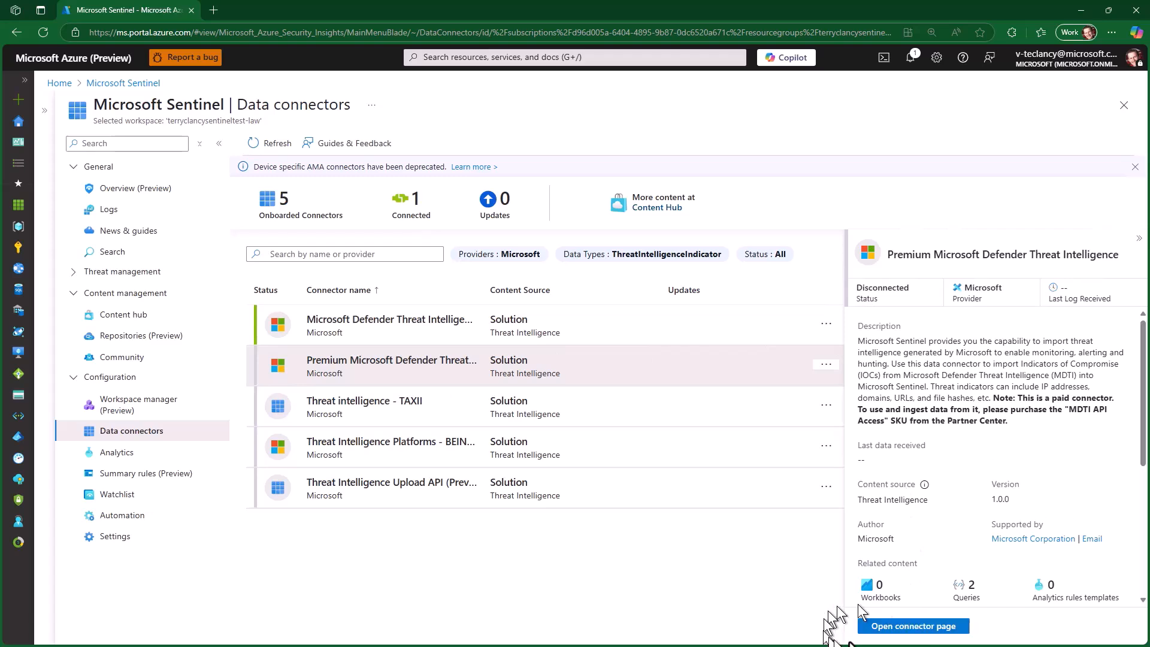
{"action": "left_click", "coordinate": [908, 626]}
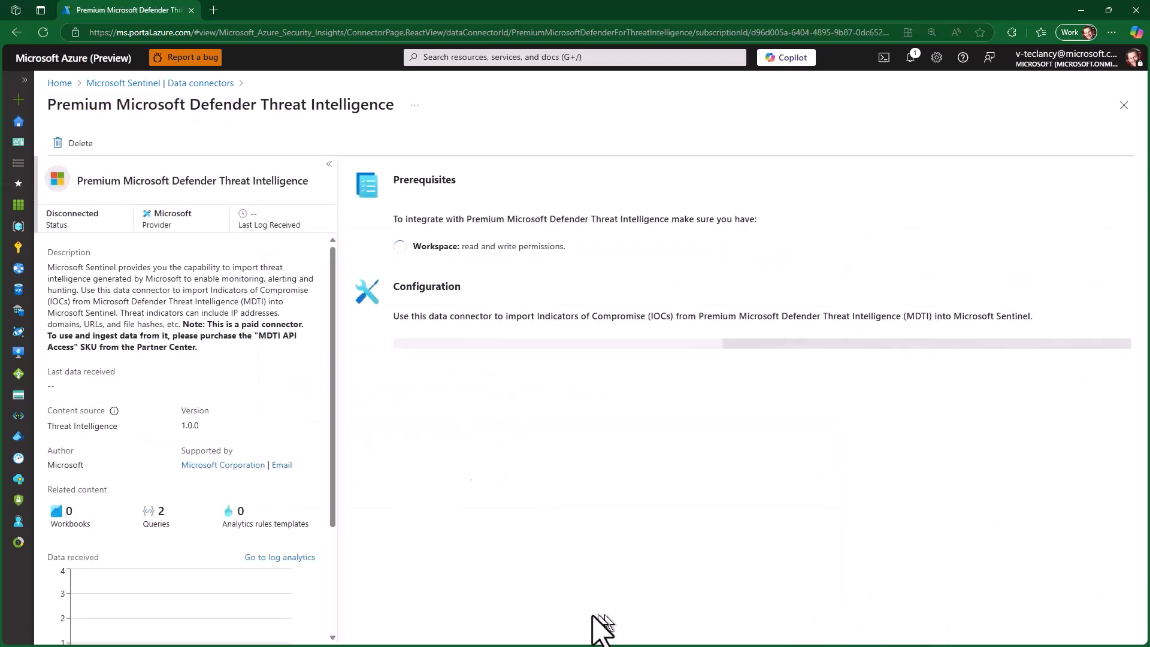
{"action": "left_click", "coordinate": [427, 508]}
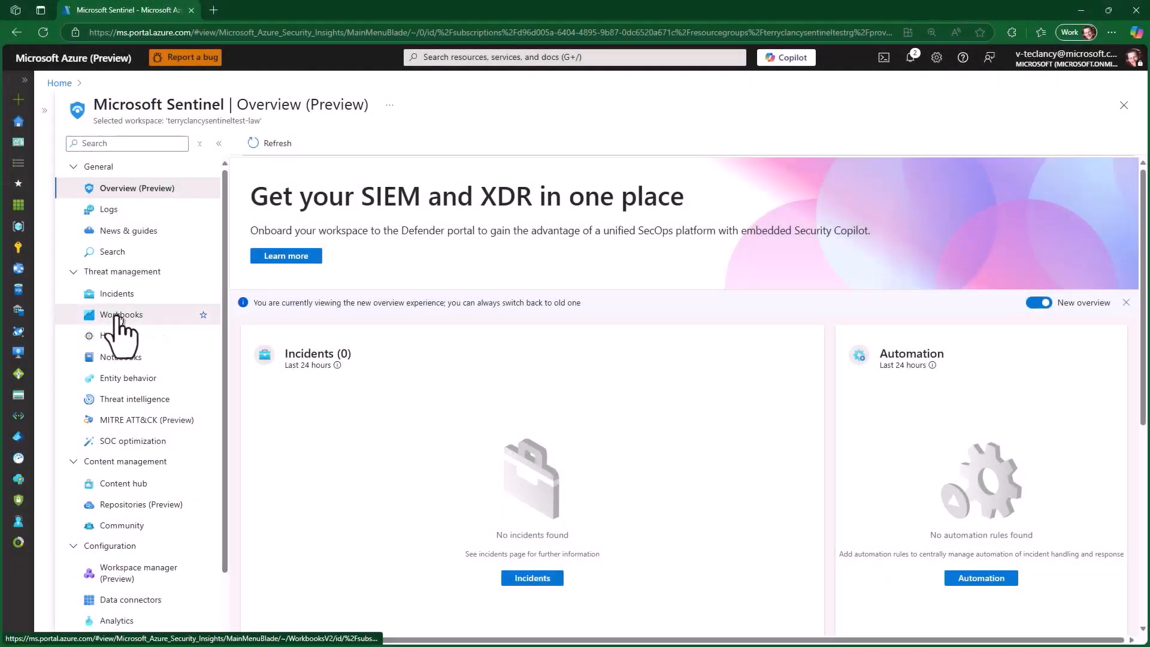
- Compare the two Threat Intelligence workbook templates and save the one from the Threat Intelligence solution to West US, then check the saved workbooks
{"action": "left_click", "coordinate": [123, 315]}
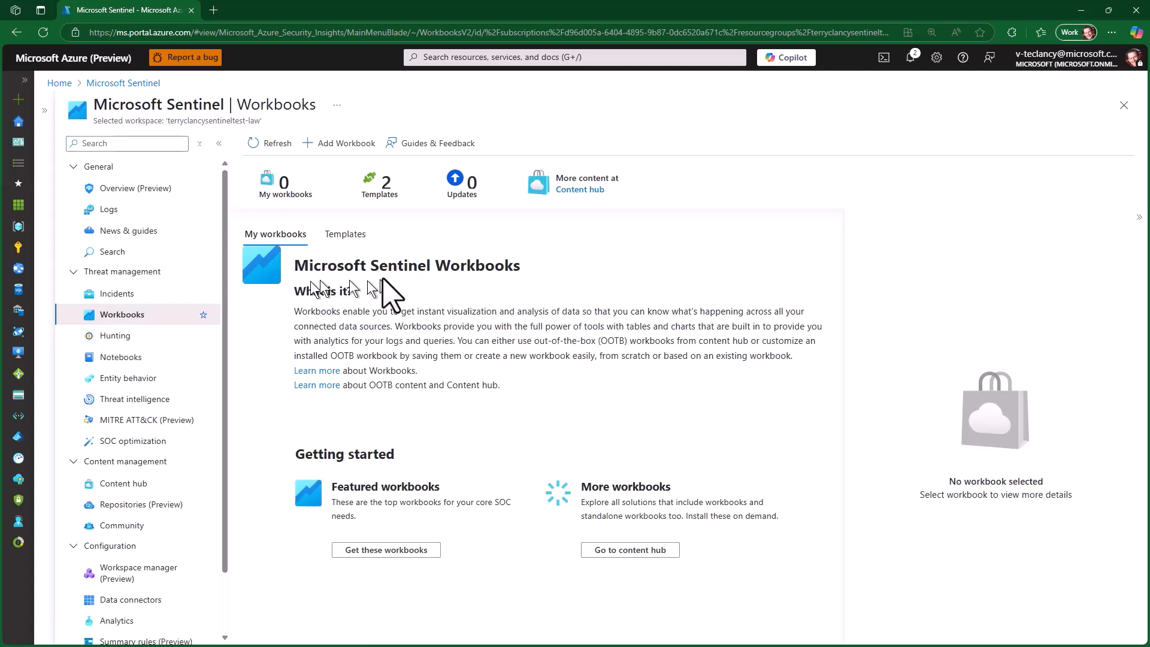
{"action": "left_click", "coordinate": [355, 243]}
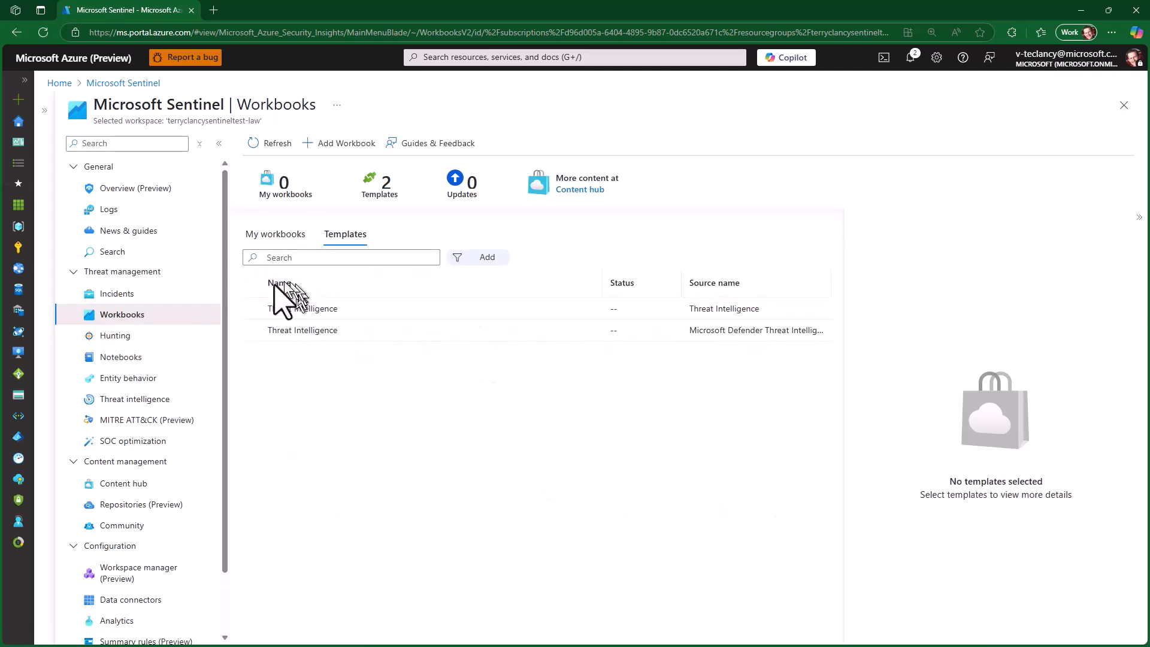
{"action": "left_click", "coordinate": [317, 329]}
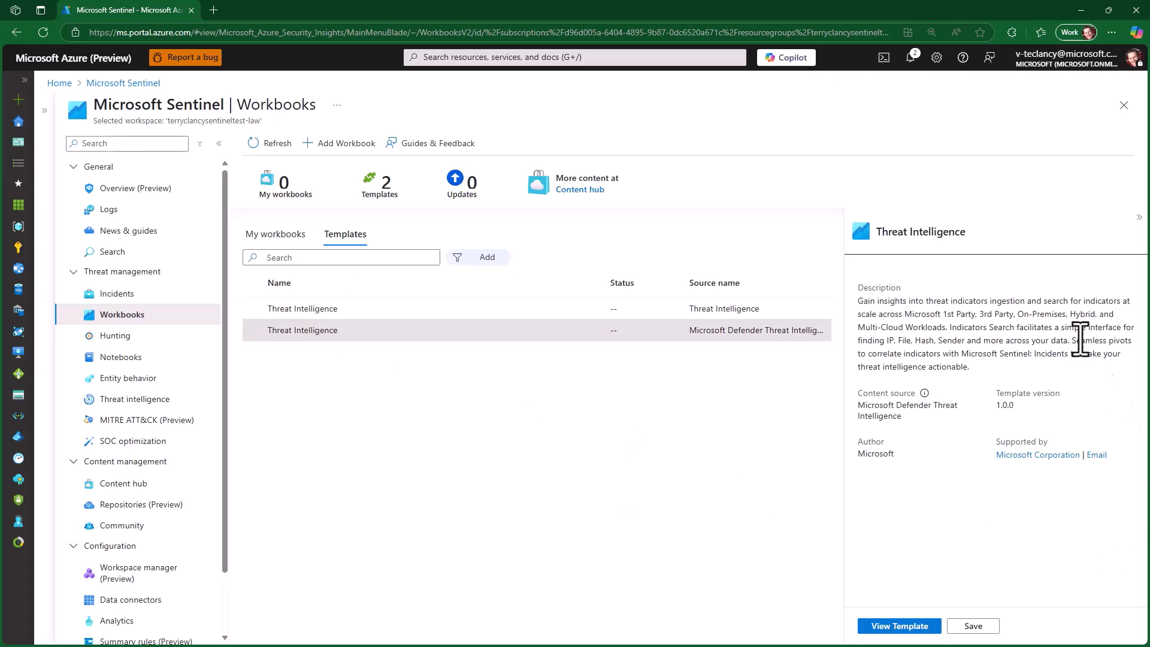
{"action": "left_click", "coordinate": [563, 309]}
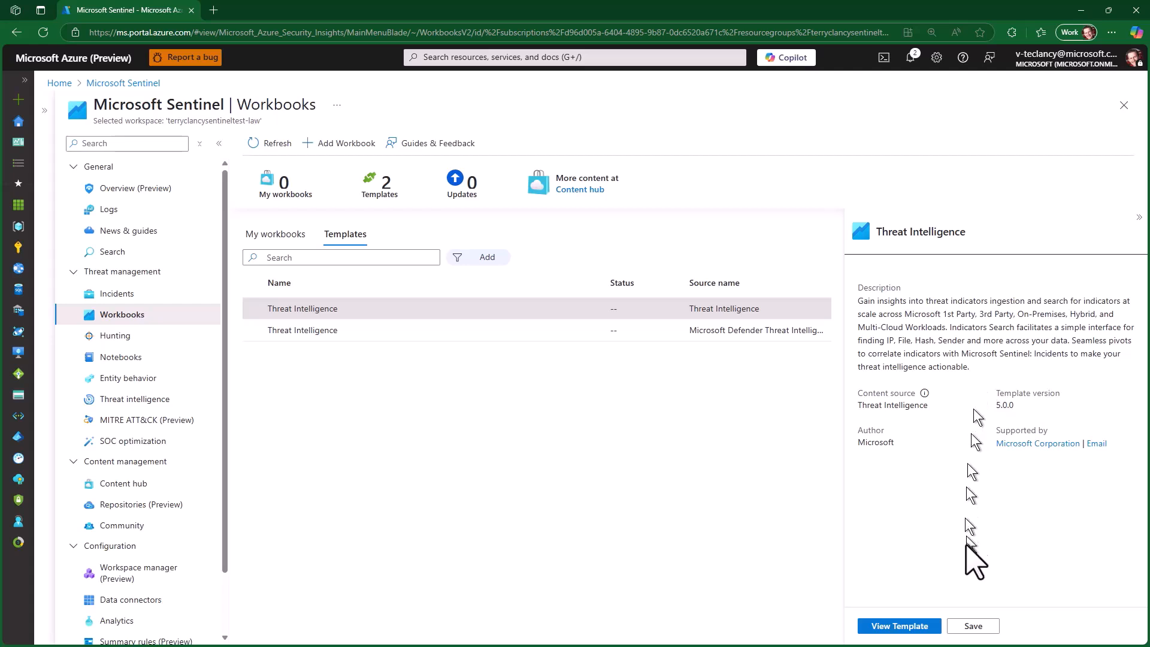
{"action": "left_click", "coordinate": [972, 626]}
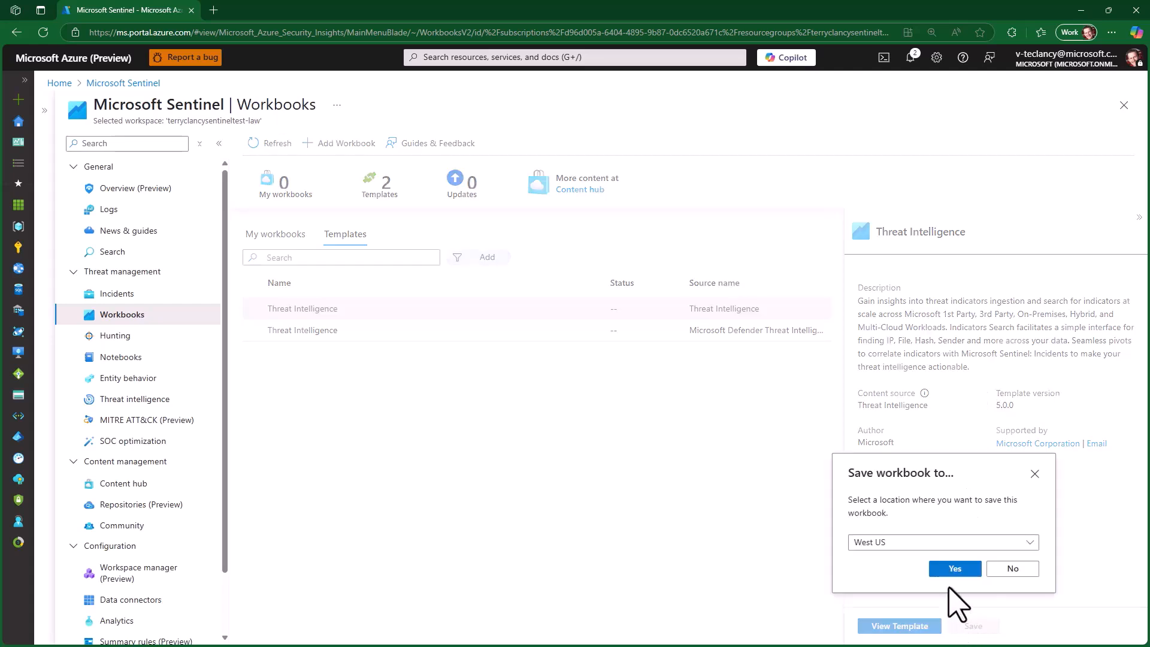
{"action": "left_click", "coordinate": [969, 567]}
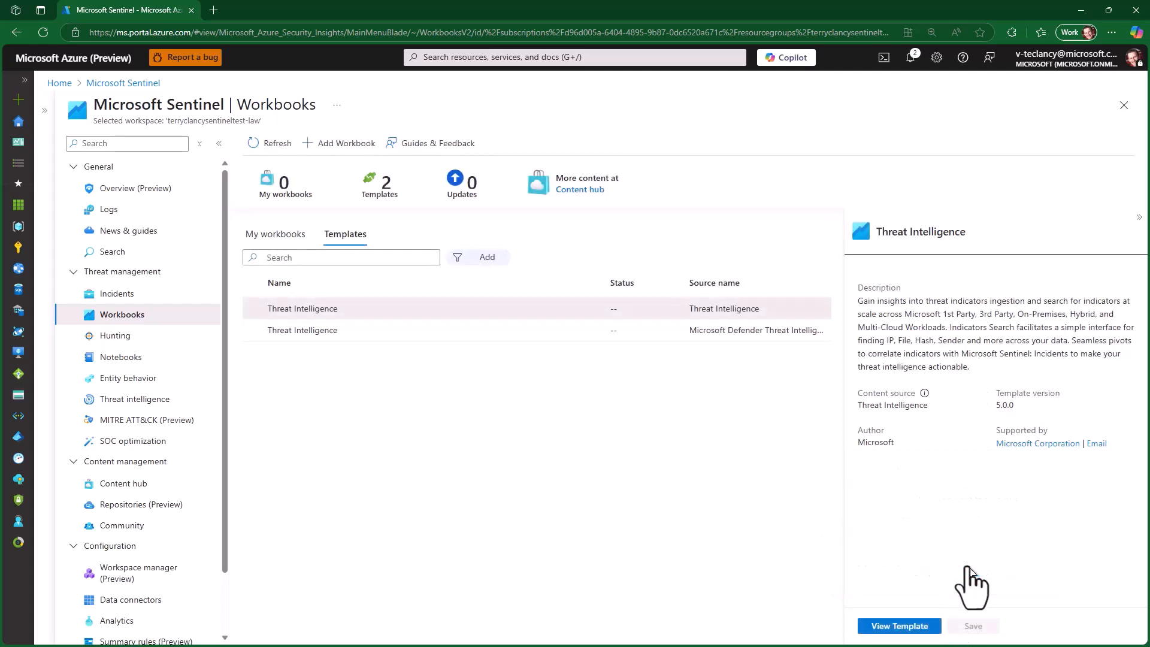
{"action": "left_click", "coordinate": [277, 235]}
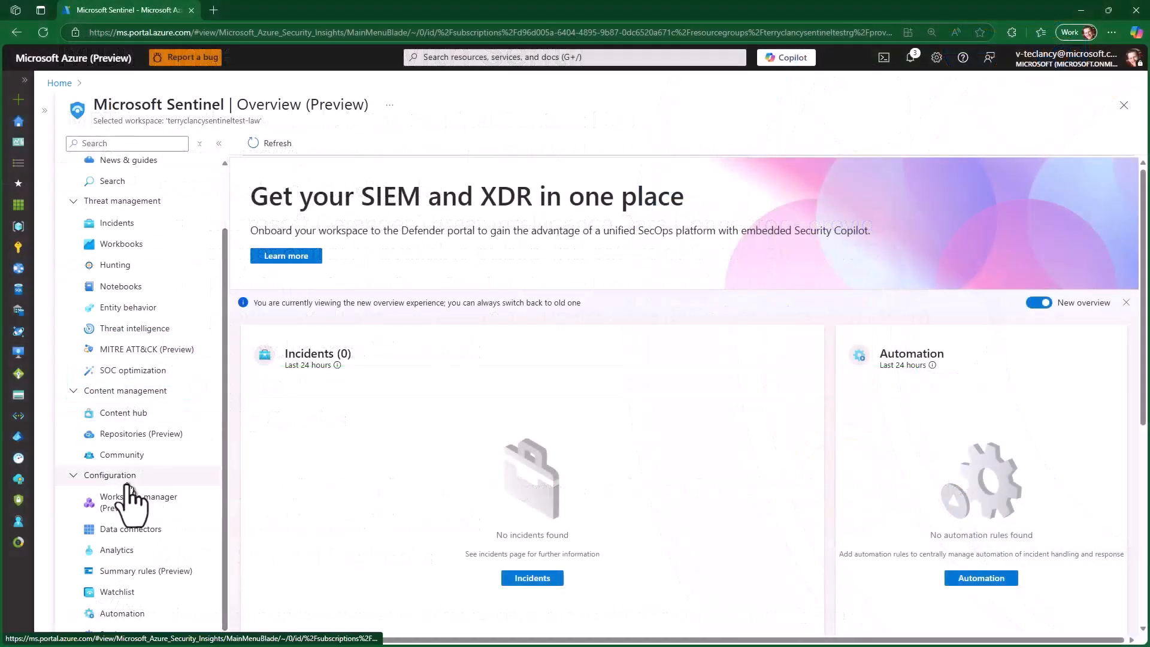
- Check the active analytics rules and browse the threat intelligence rule templates
{"action": "left_click", "coordinate": [127, 550]}
{"action": "left_click", "coordinate": [271, 234]}
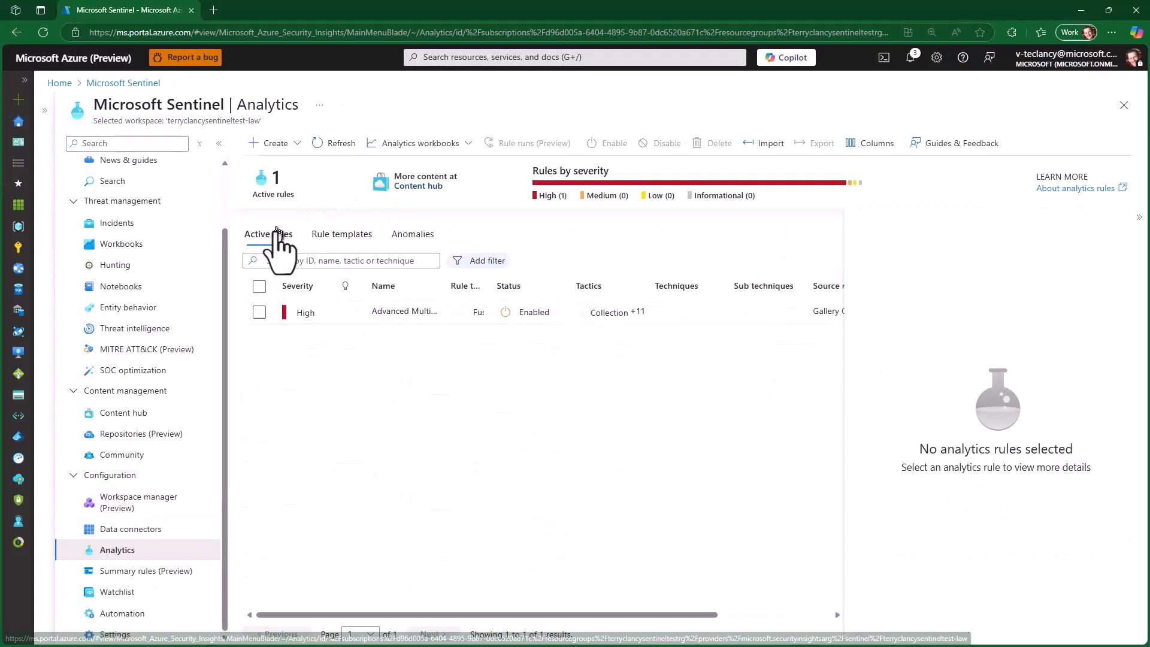
{"action": "left_click", "coordinate": [342, 235]}
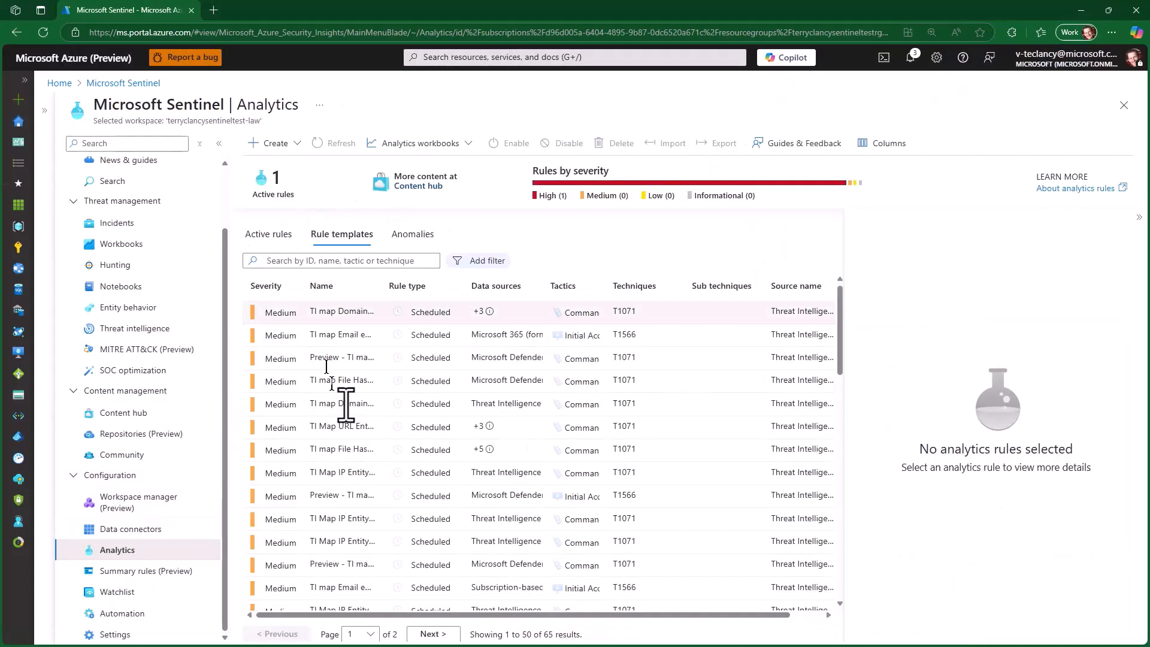
{"action": "left_click_drag", "start_coordinate": [841, 322], "coordinate": [831, 278]}
{"action": "left_click", "coordinate": [390, 312]}
{"action": "left_click_drag", "start_coordinate": [841, 334], "coordinate": [840, 468]}
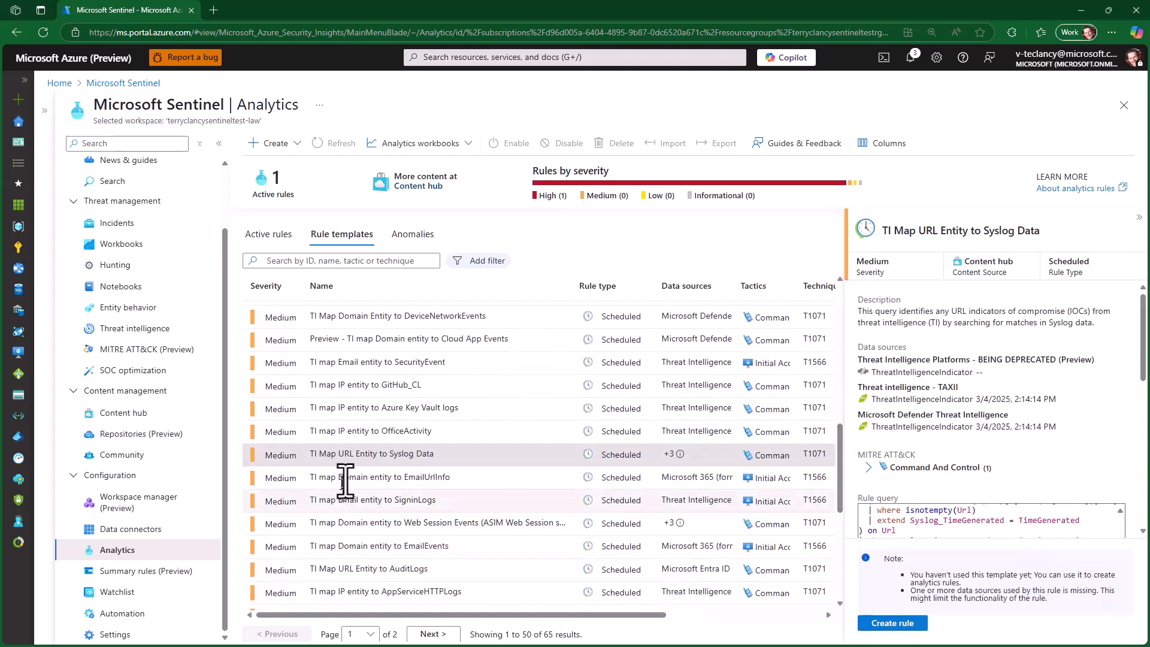
- Examine the rule query, frequency, period and threshold of the "TI Map URL Entity to Syslog Data" template
{"action": "left_click", "coordinate": [359, 431]}
{"action": "left_click", "coordinate": [393, 459]}
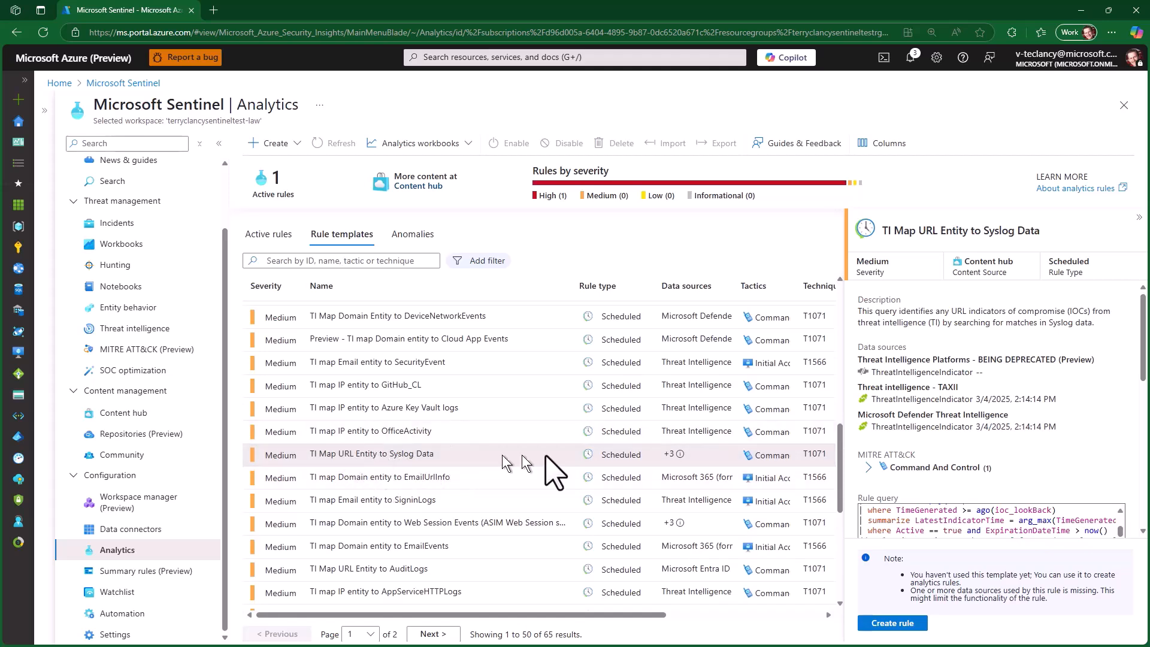
{"action": "scroll", "coordinate": [1143, 335], "scroll_direction": "down", "scroll_amount": 3}
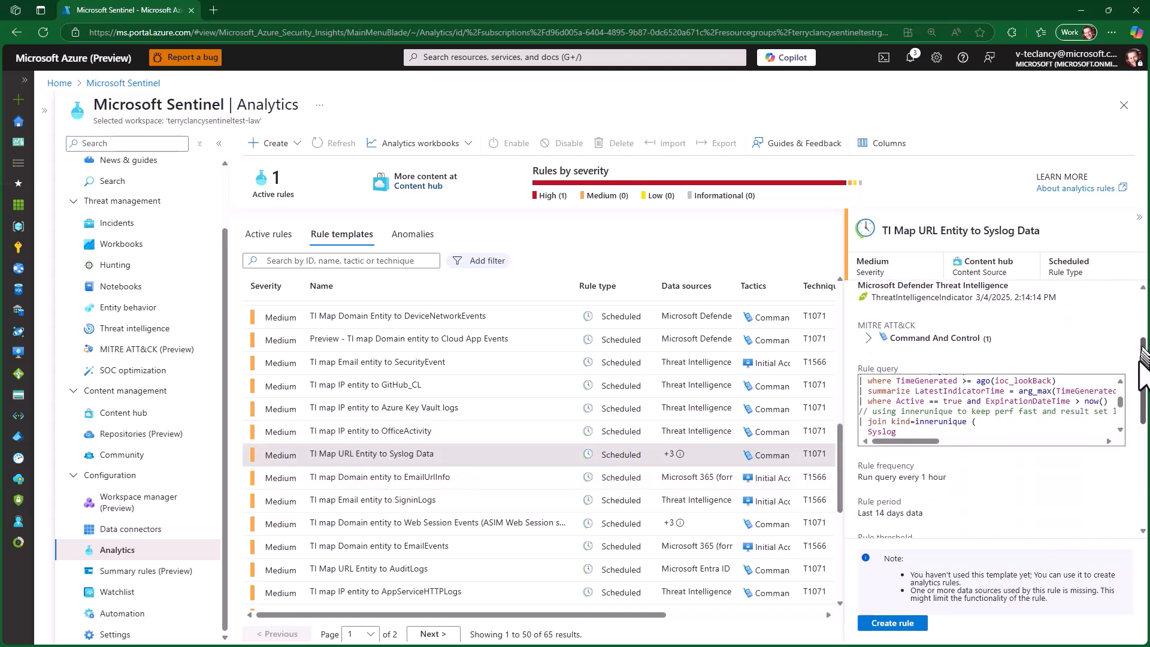
{"action": "scroll", "coordinate": [1122, 399], "scroll_direction": "down", "scroll_amount": 3}
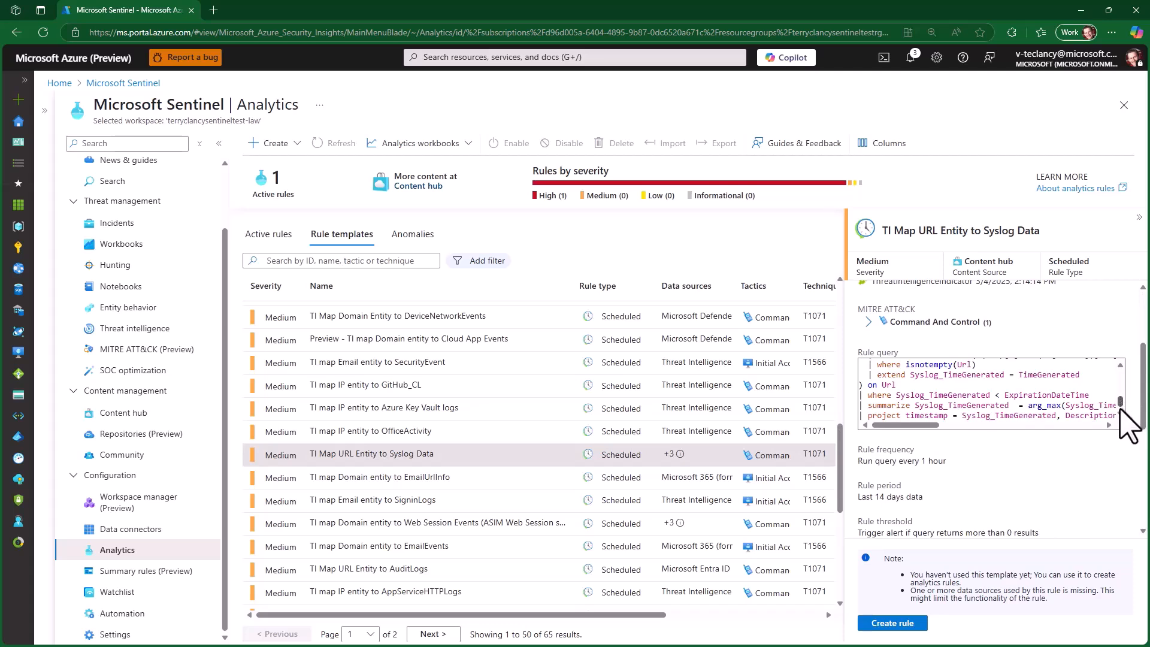
{"action": "scroll", "coordinate": [1143, 423], "scroll_direction": "down", "scroll_amount": 2}
{"action": "scroll", "coordinate": [1145, 431], "scroll_direction": "down", "scroll_amount": 2}
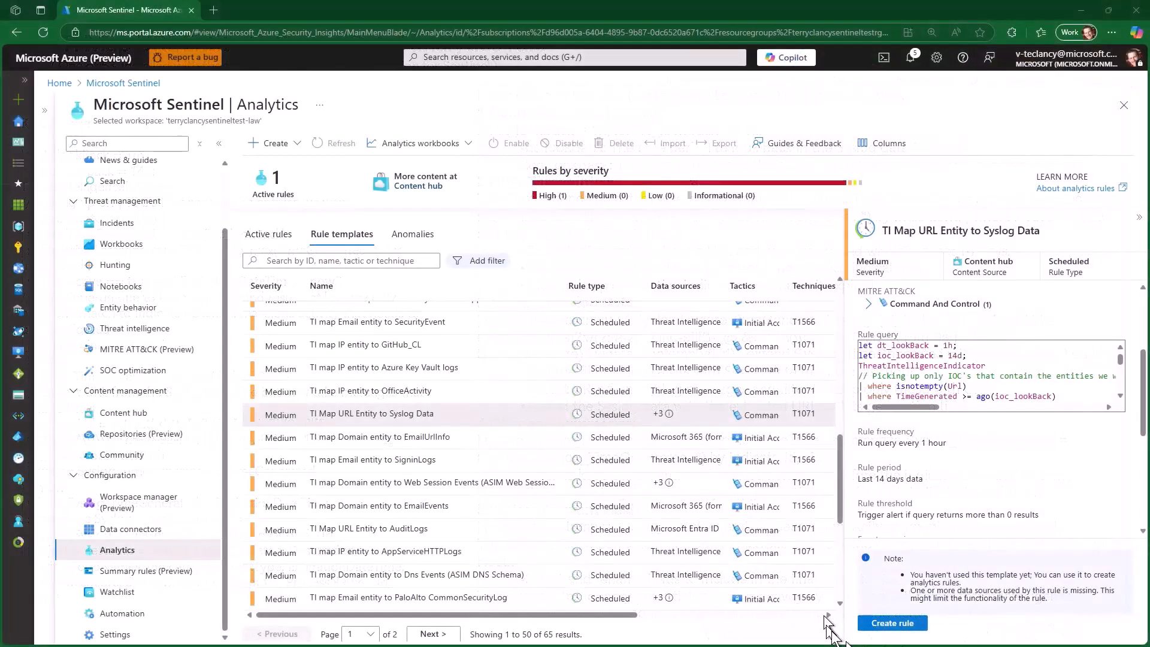
- Start a scheduled rule from the "TI Map URL Entity to Syslog Data" template, reviewing its severity choices, MITRE ATT&CK tactics and the workspace's MITRE coverage
{"action": "left_click", "coordinate": [920, 623]}
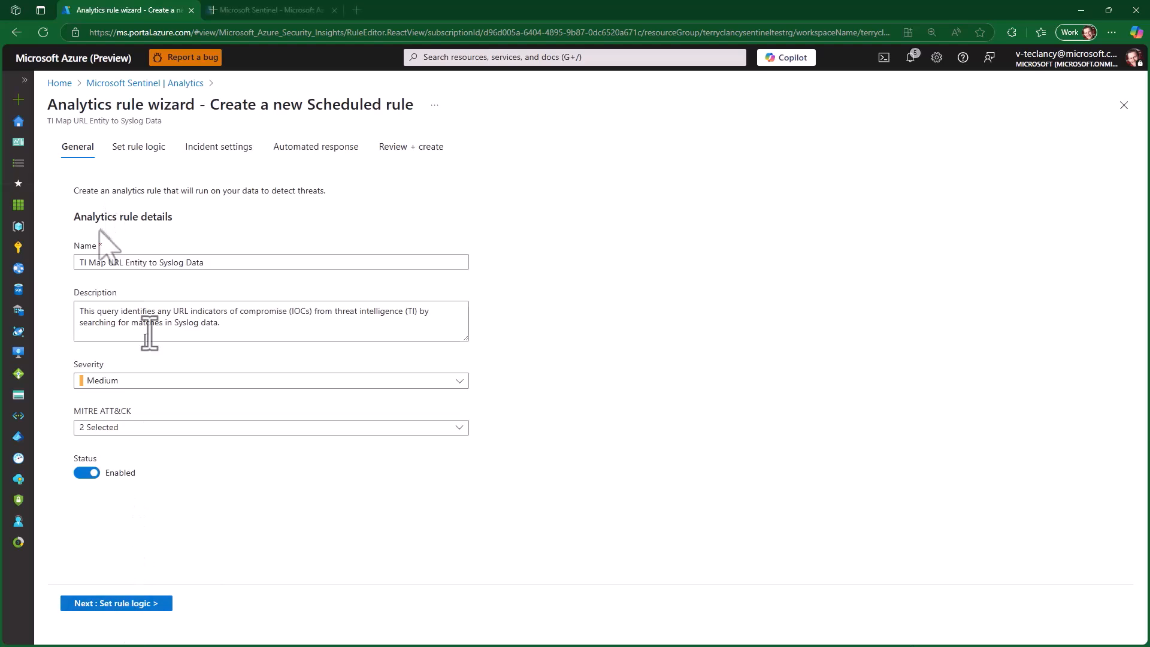
{"action": "left_click", "coordinate": [98, 262]}
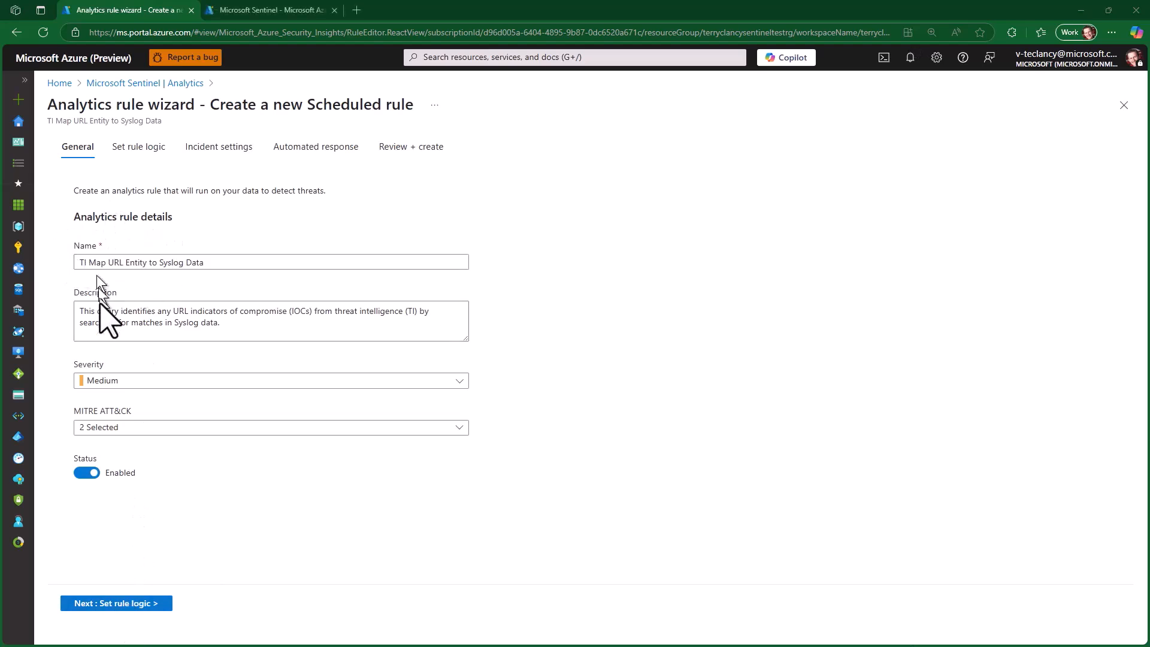
{"action": "left_click", "coordinate": [455, 381]}
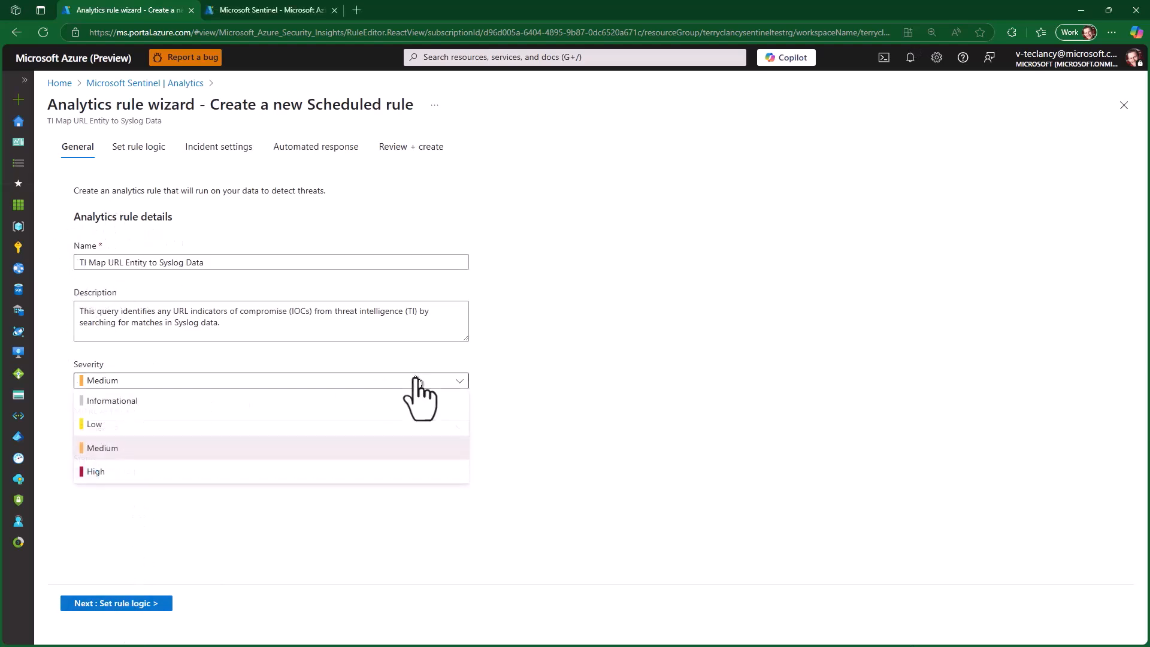
{"action": "left_click", "coordinate": [419, 382]}
{"action": "left_click", "coordinate": [417, 427]}
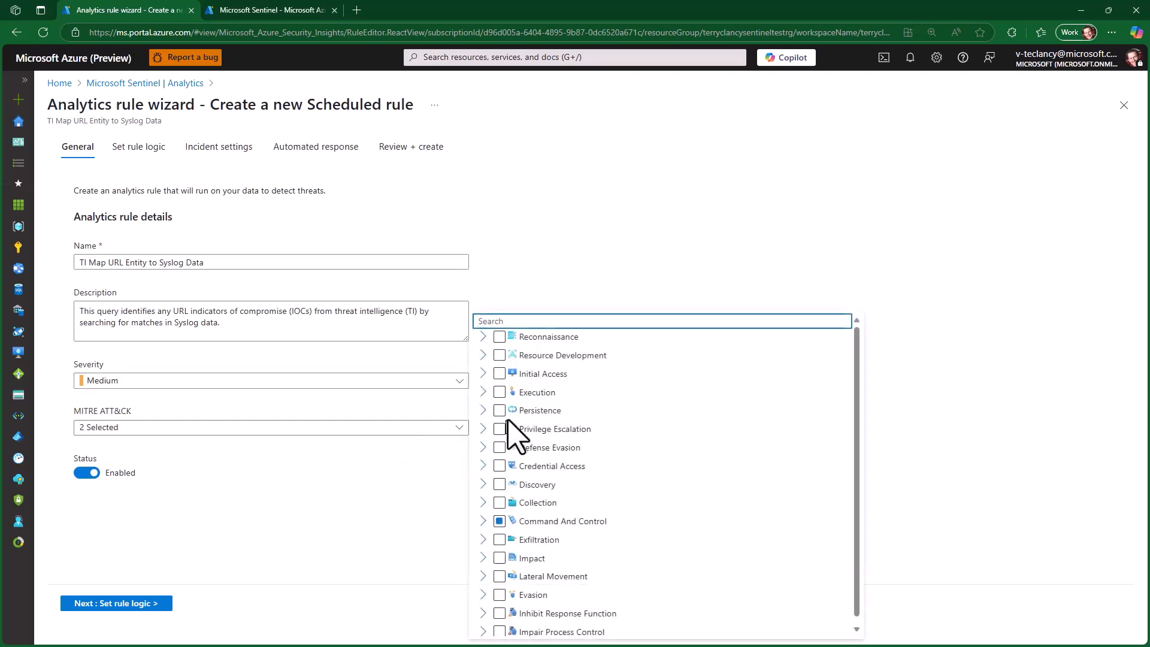
{"action": "left_click", "coordinate": [382, 490]}
{"action": "left_click", "coordinate": [270, 10]}
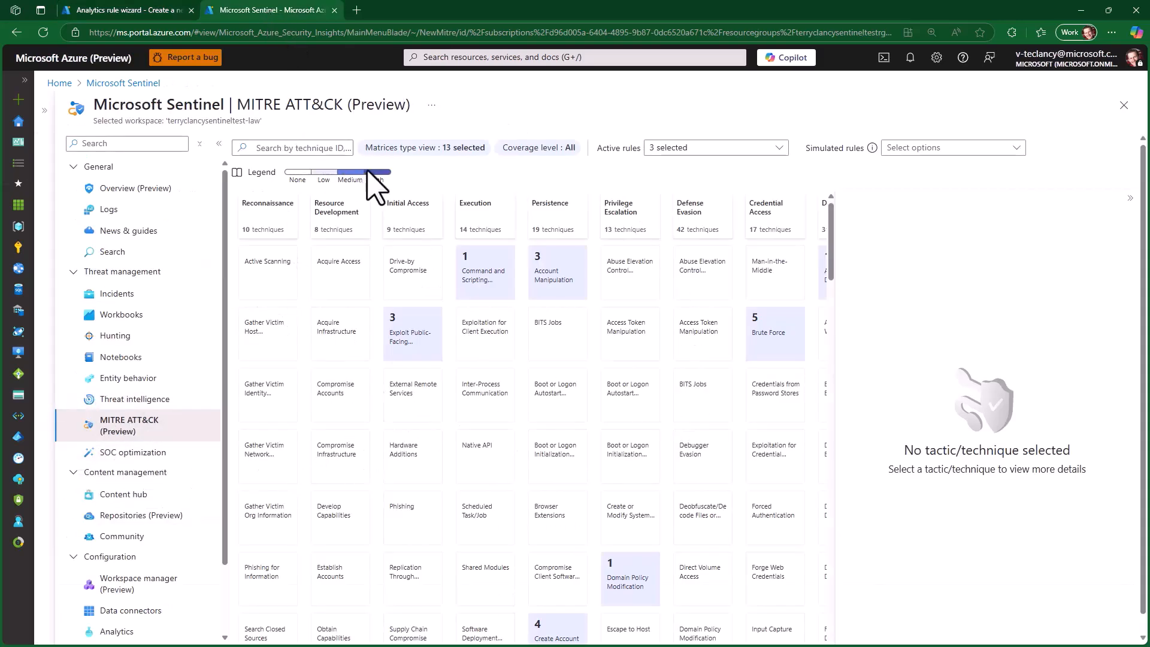
{"action": "left_click", "coordinate": [133, 11]}
- Advance the rule wizard to the rule logic and review the host, IP and URL entity mappings
{"action": "left_click", "coordinate": [114, 603]}
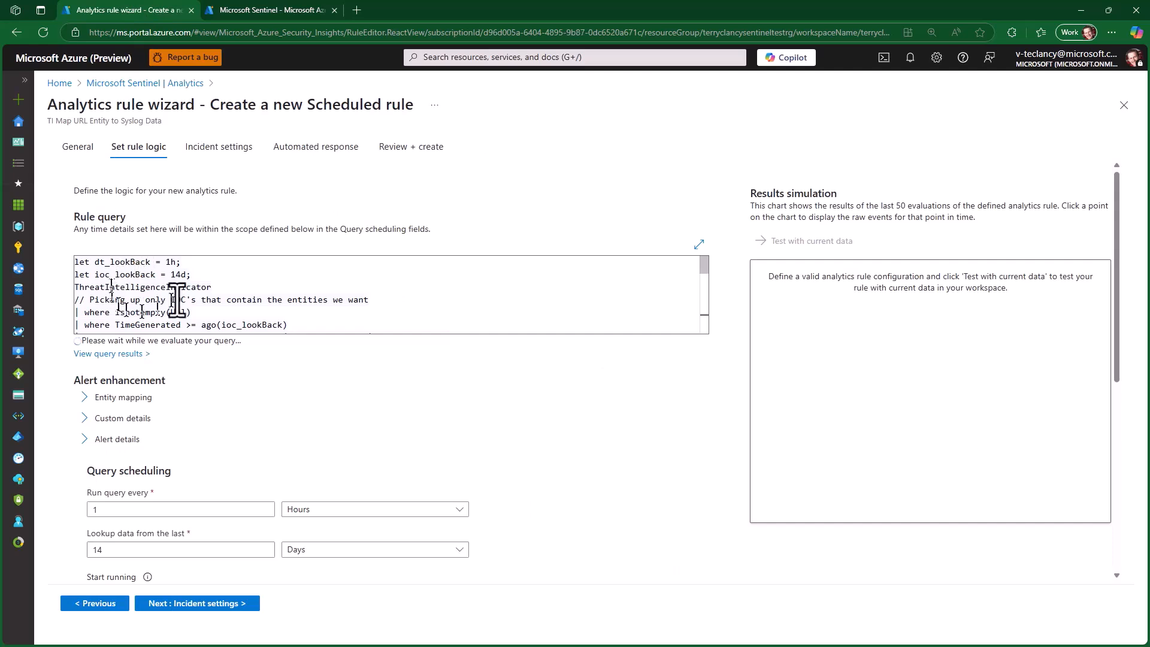
{"action": "left_click", "coordinate": [120, 398]}
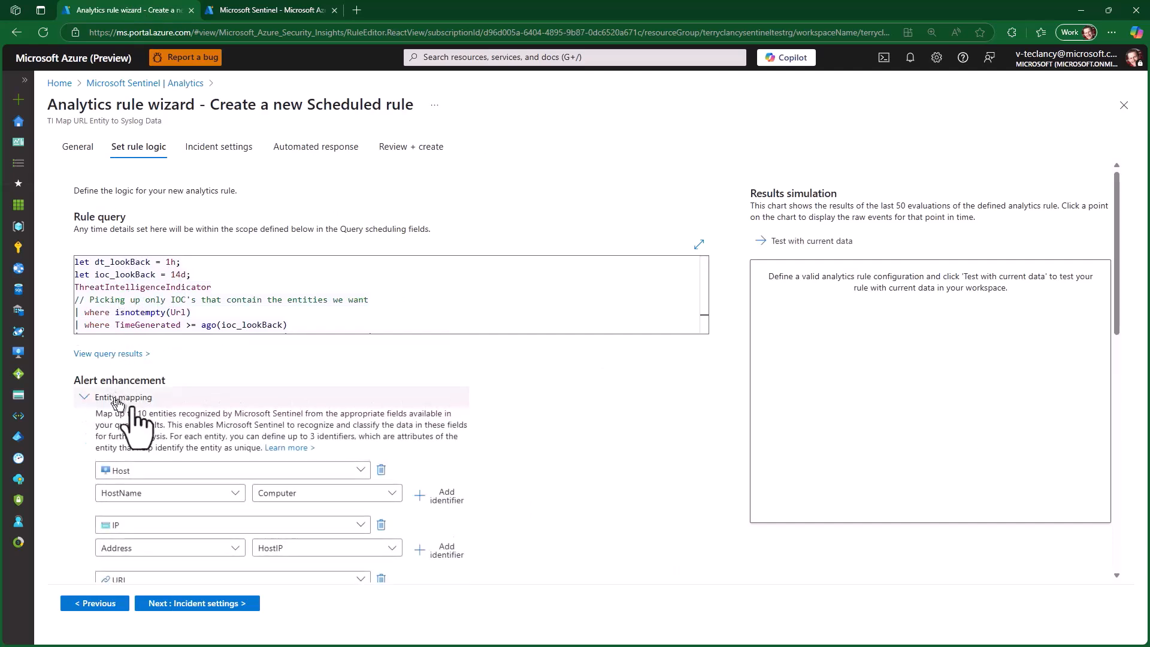
{"action": "scroll", "coordinate": [547, 521], "scroll_direction": "down", "scroll_amount": 1}
{"action": "scroll", "coordinate": [547, 521], "scroll_direction": "down", "scroll_amount": 2}
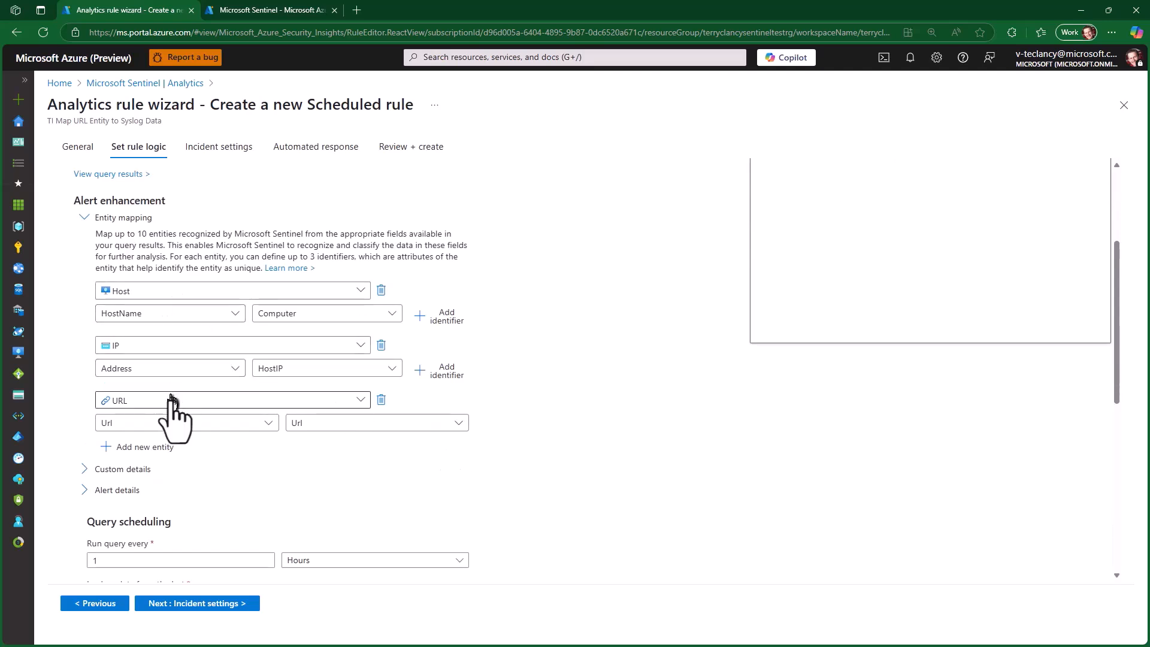
- Review the custom details section of the rule logic and advance the wizard to the incident settings
{"action": "left_click", "coordinate": [84, 215]}
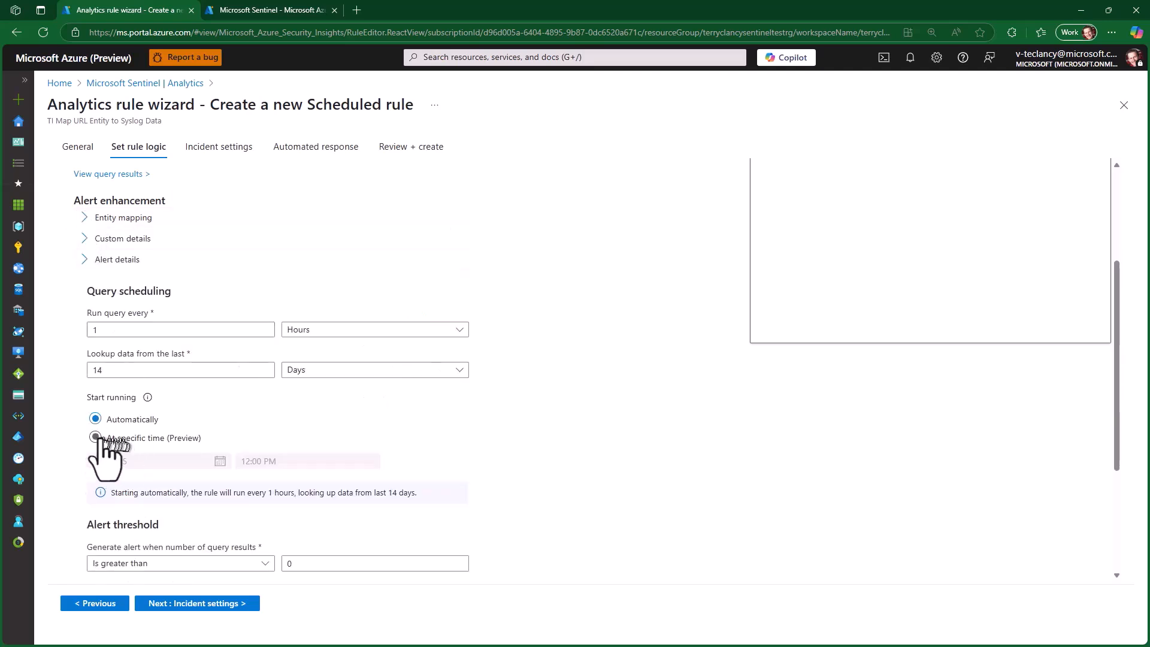
{"action": "left_click", "coordinate": [85, 238]}
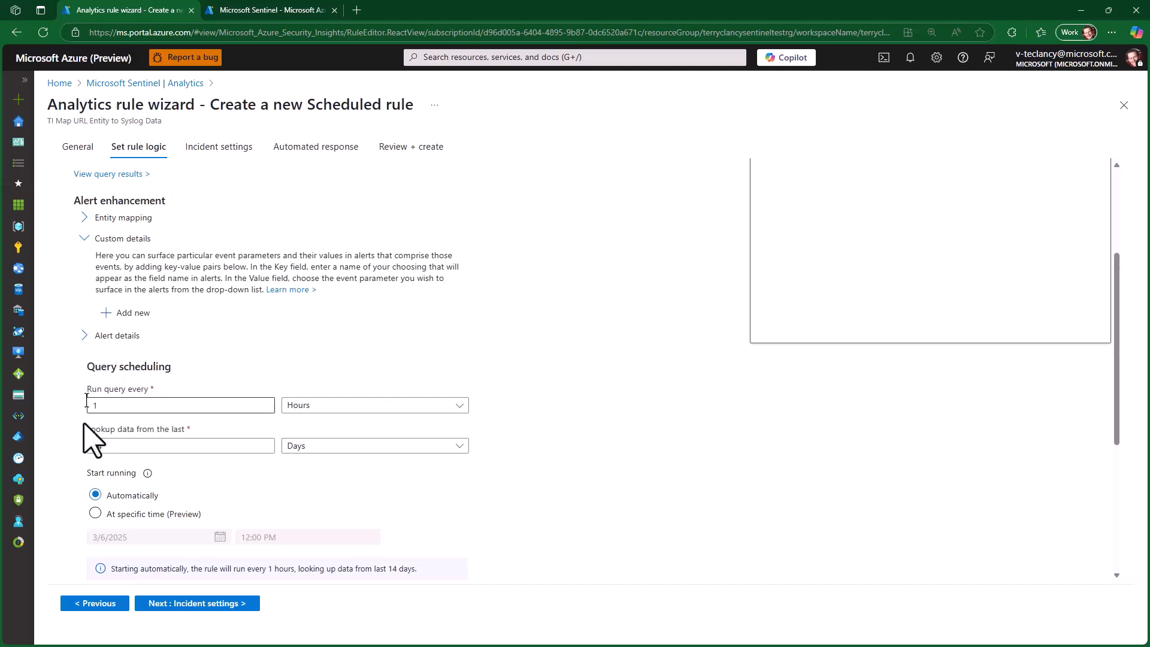
{"action": "left_click", "coordinate": [185, 605]}
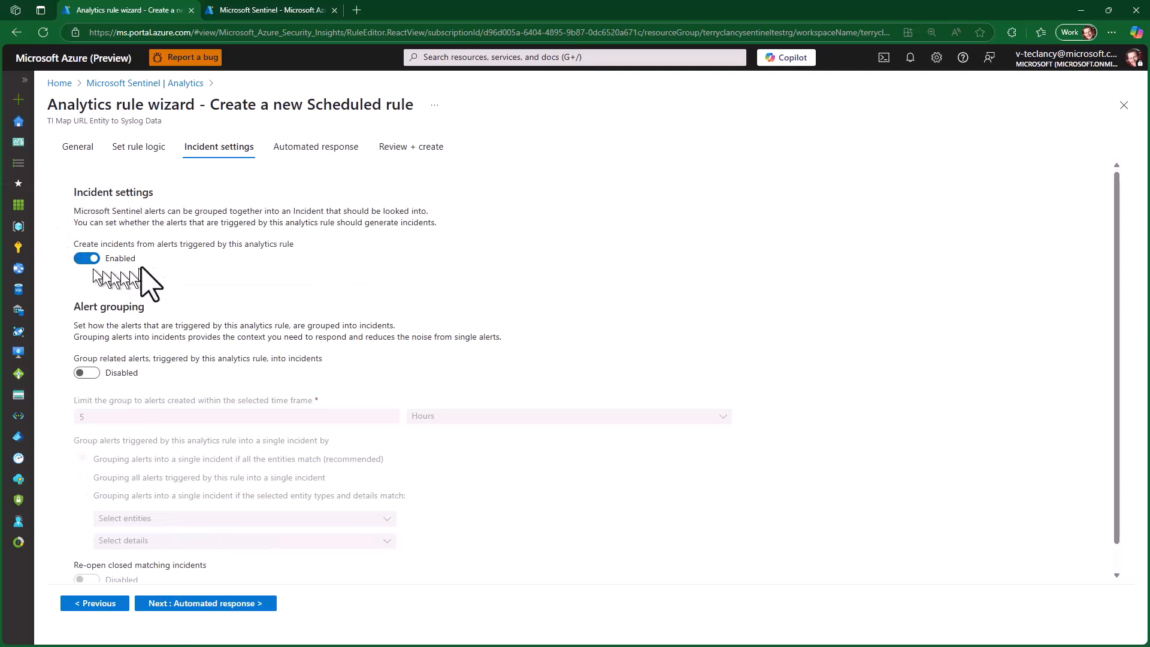
- Turn on alert grouping to review its options, turn it back off, and advance the wizard to the automated response
{"action": "left_click", "coordinate": [94, 374]}
{"action": "scroll", "coordinate": [95, 374], "scroll_direction": "down", "scroll_amount": 1}
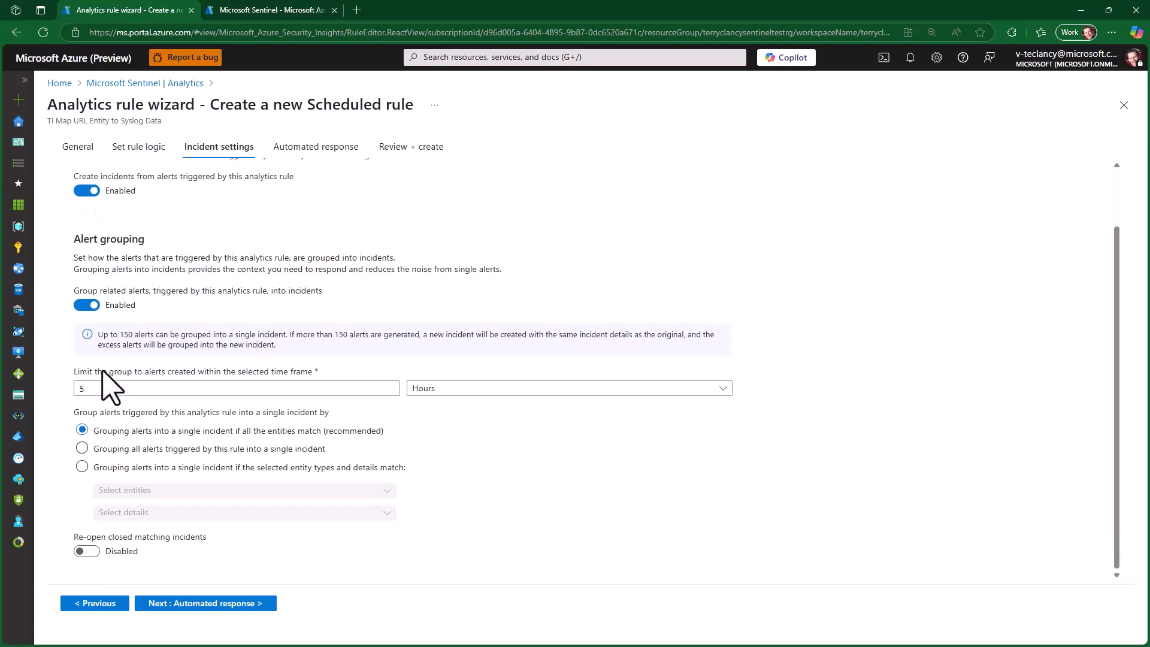
{"action": "left_click", "coordinate": [87, 305]}
{"action": "left_click", "coordinate": [220, 607]}
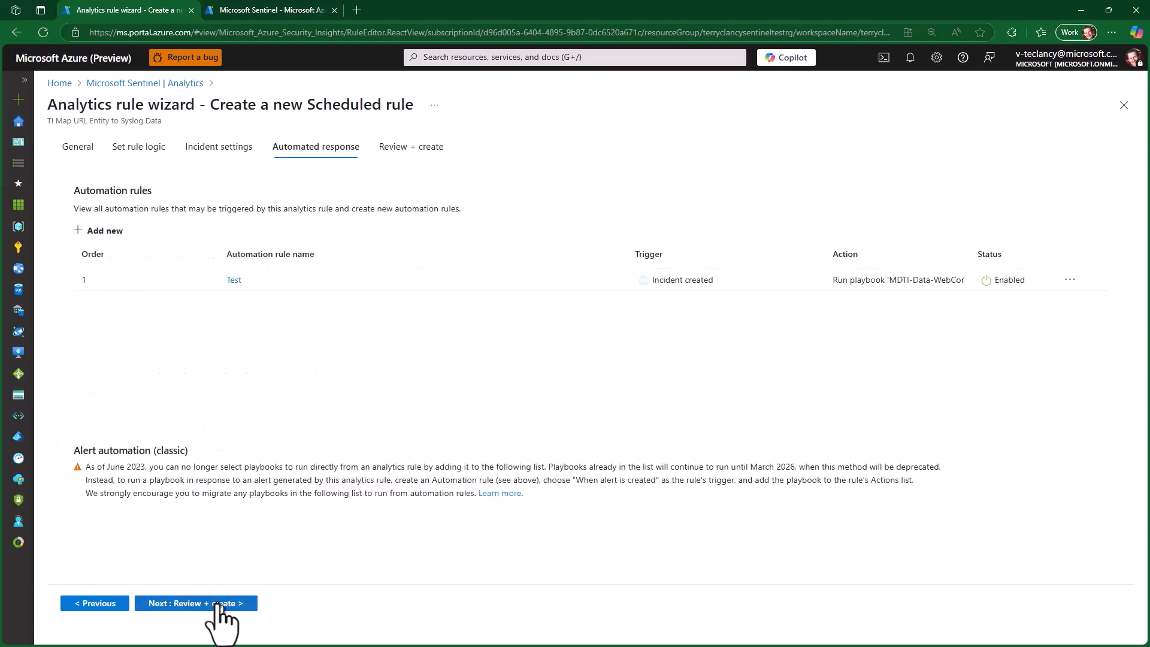
{"action": "left_click", "coordinate": [80, 232]}
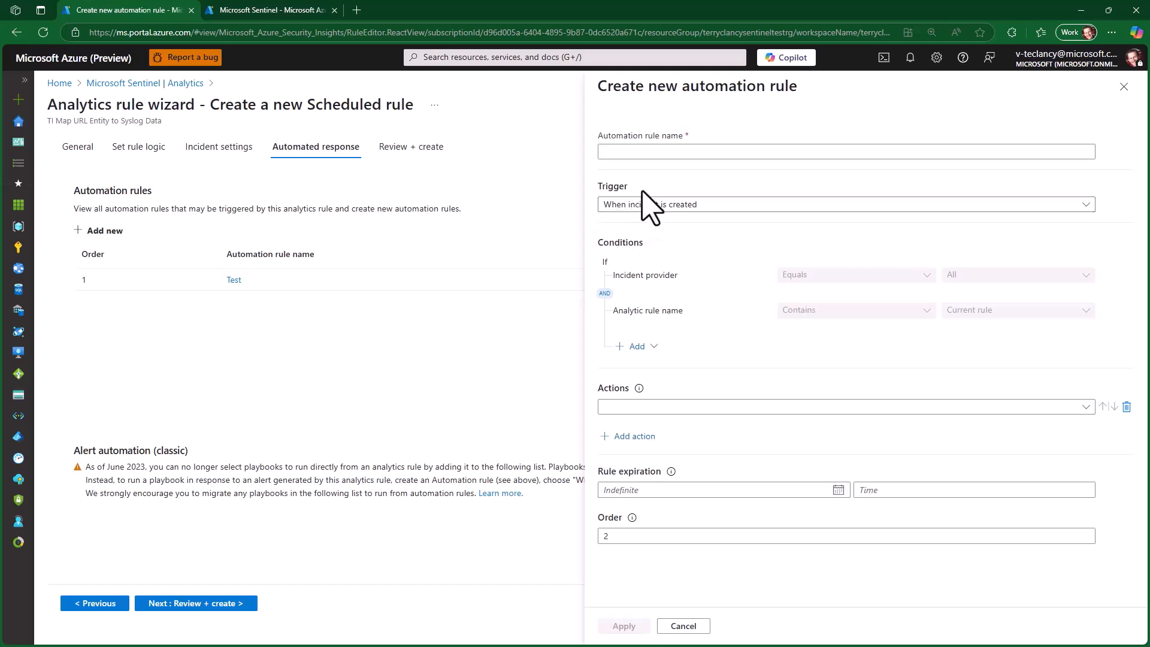
{"action": "left_click", "coordinate": [627, 205]}
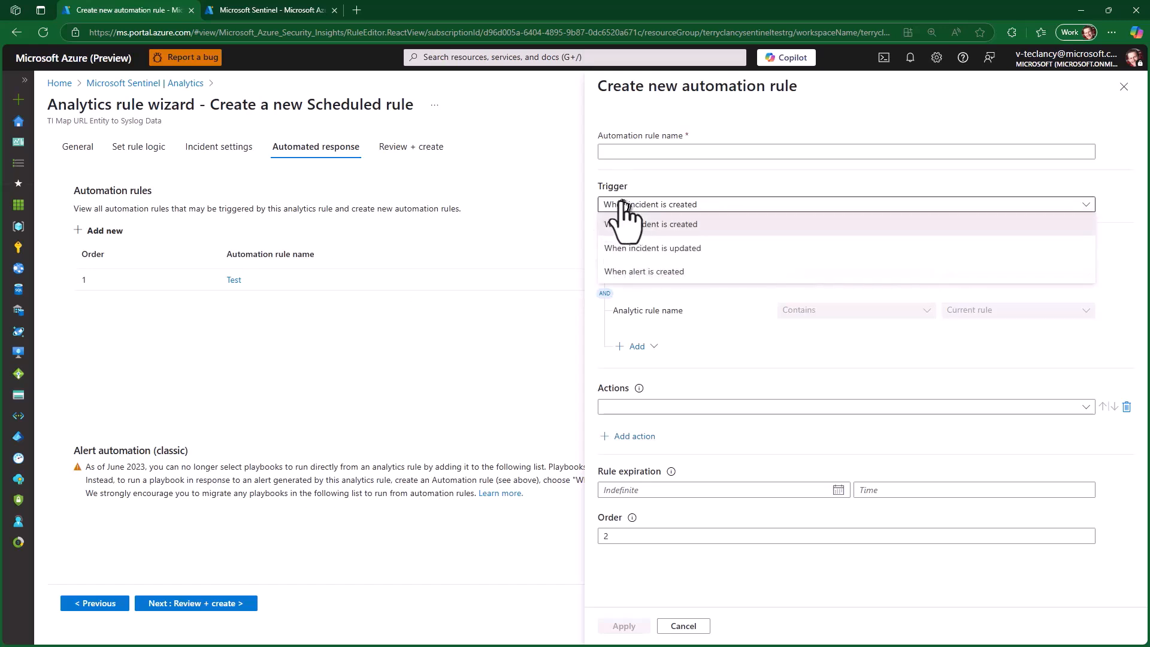
{"action": "left_click", "coordinate": [639, 272]}
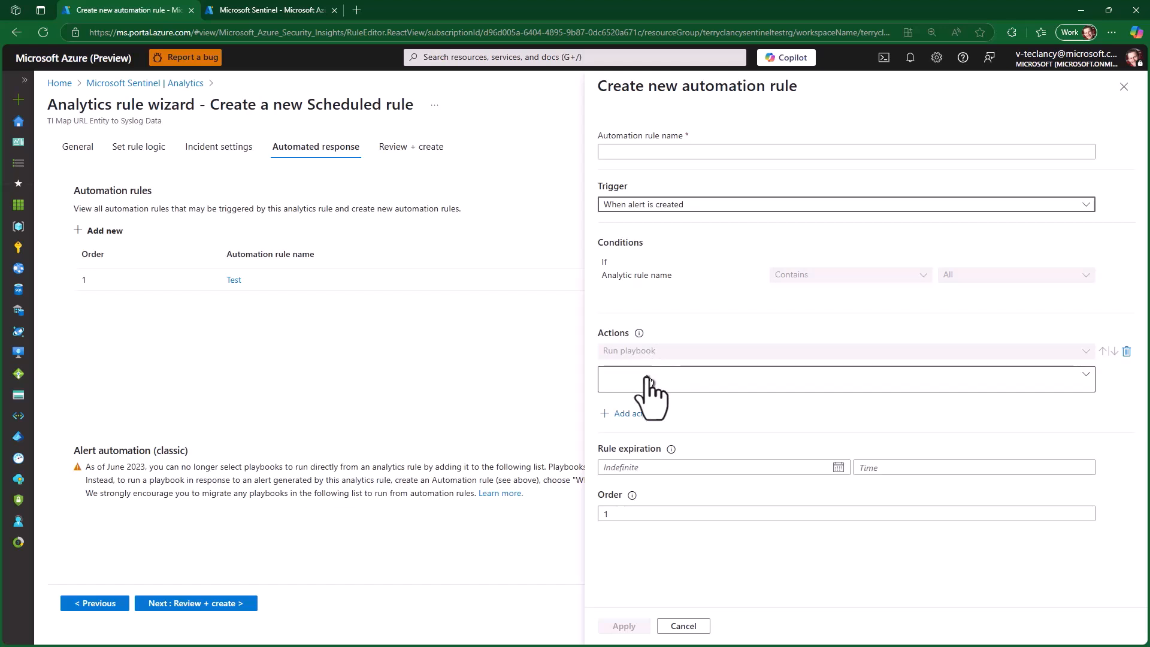
{"action": "left_click", "coordinate": [606, 387]}
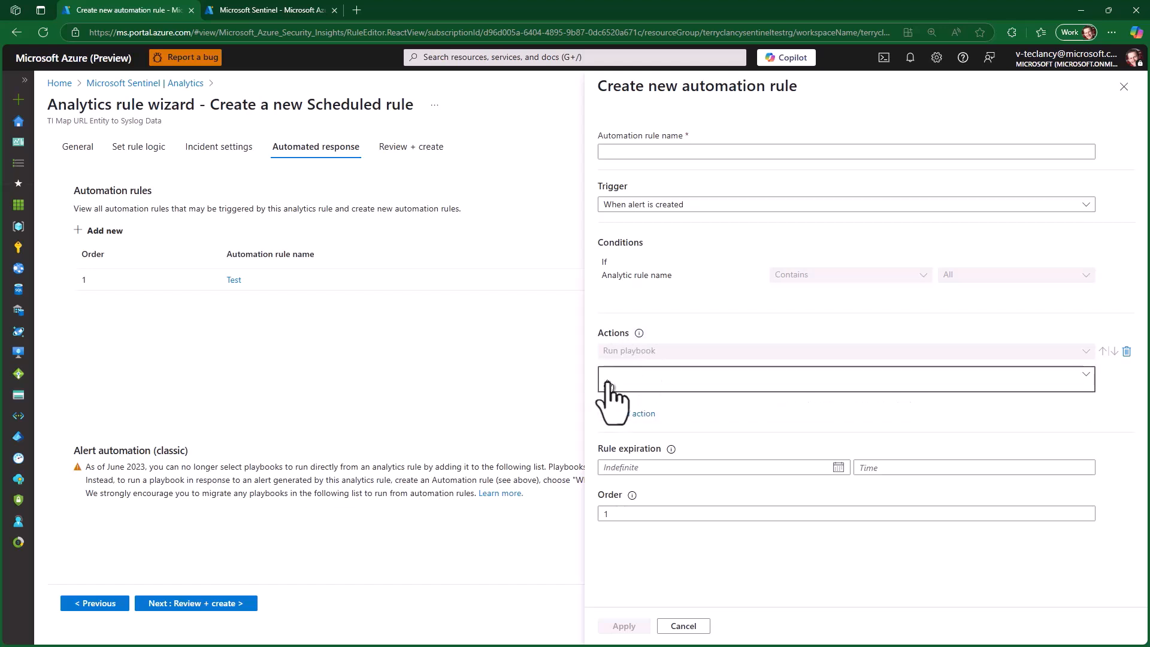
{"action": "left_click", "coordinate": [682, 625]}
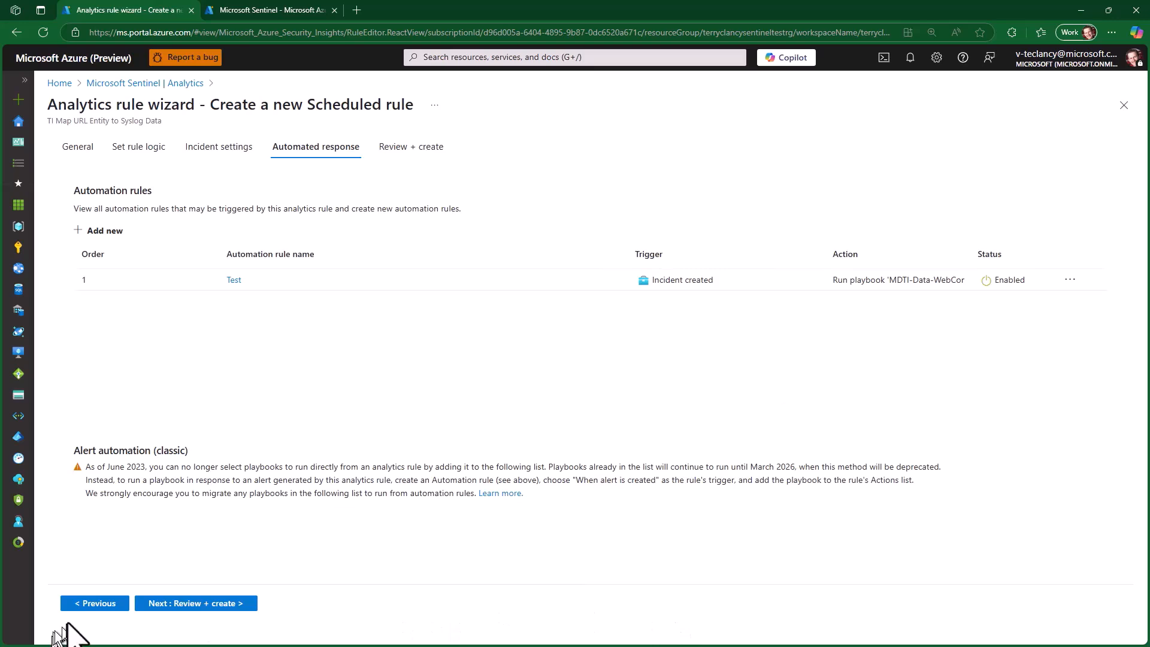
- Advance to the final review of the scheduled rule and save it
{"action": "left_click", "coordinate": [170, 605]}
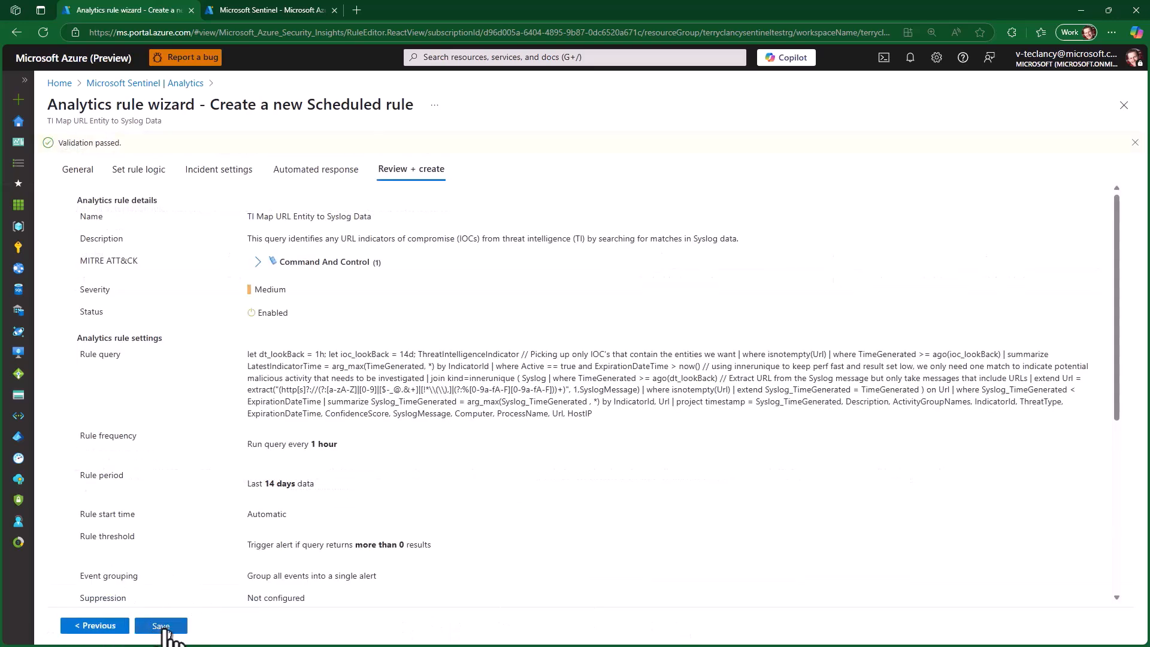
{"action": "left_click", "coordinate": [162, 626]}
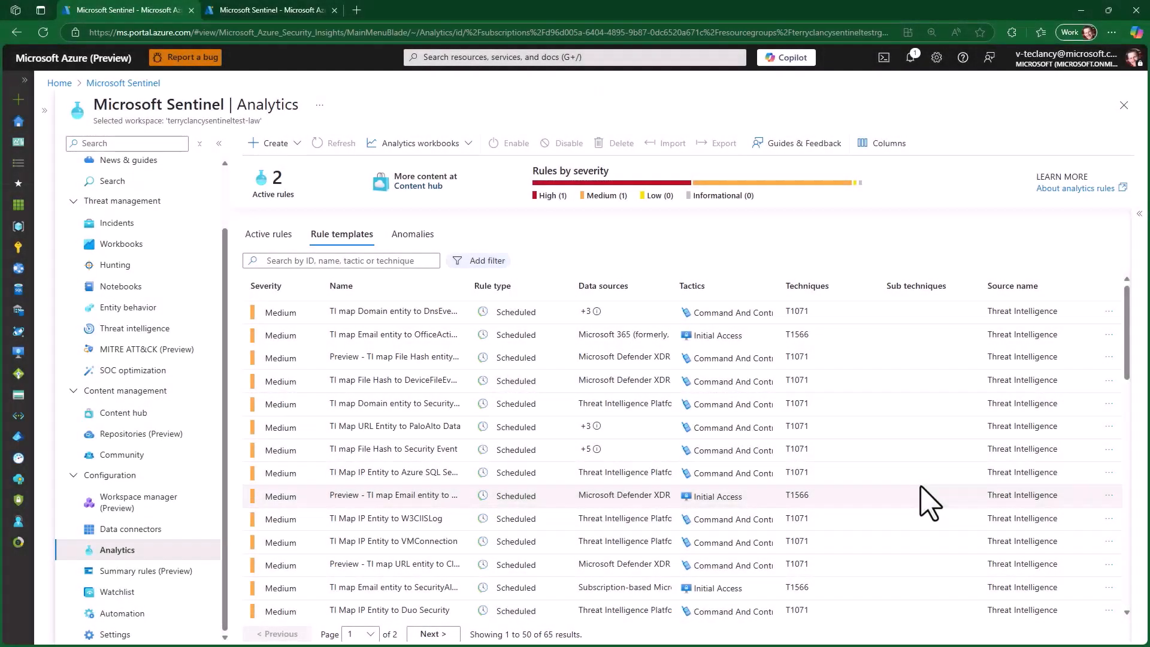
- Look through the rule templates list for the in-use "TI Map URL Entity to Syslog Data" template and its neighbours
{"action": "scroll", "coordinate": [930, 503], "scroll_direction": "down", "scroll_amount": 3}
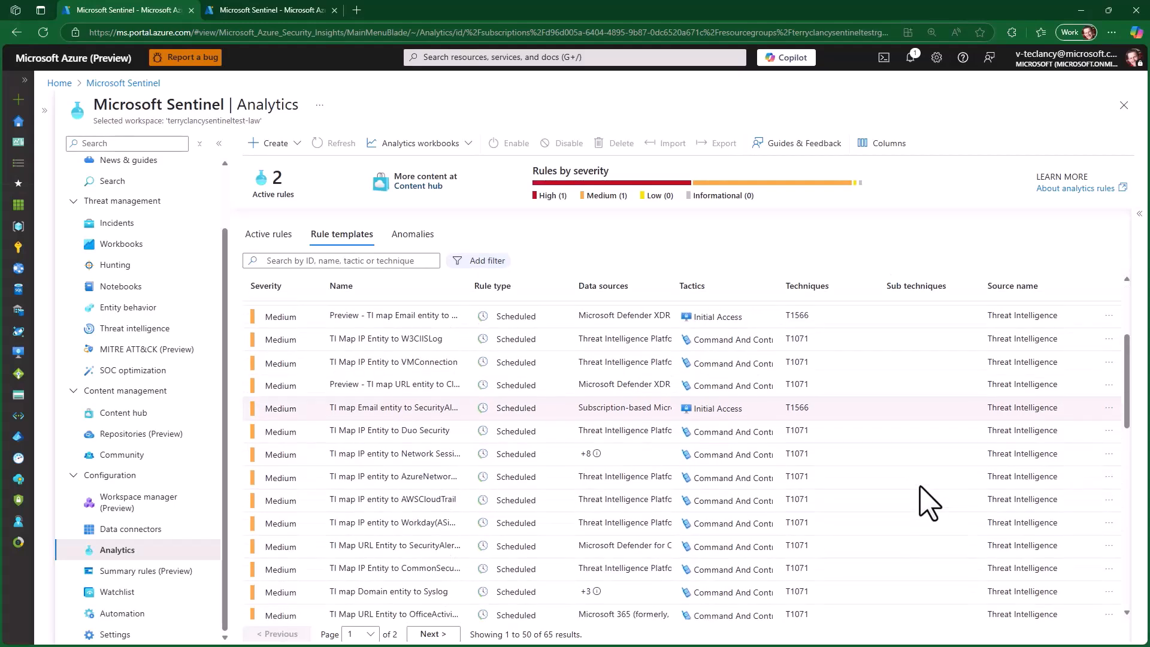
{"action": "scroll", "coordinate": [930, 503], "scroll_direction": "down", "scroll_amount": 2}
{"action": "scroll", "coordinate": [929, 503], "scroll_direction": "down", "scroll_amount": 2}
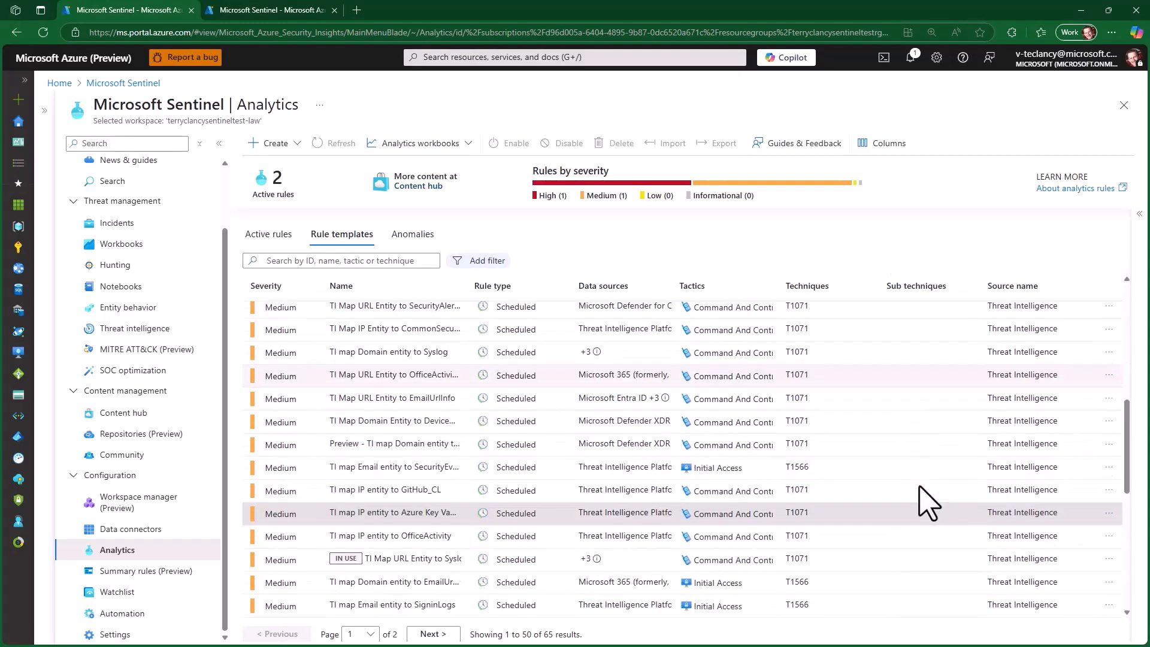
{"action": "scroll", "coordinate": [930, 503], "scroll_direction": "down", "scroll_amount": 2}
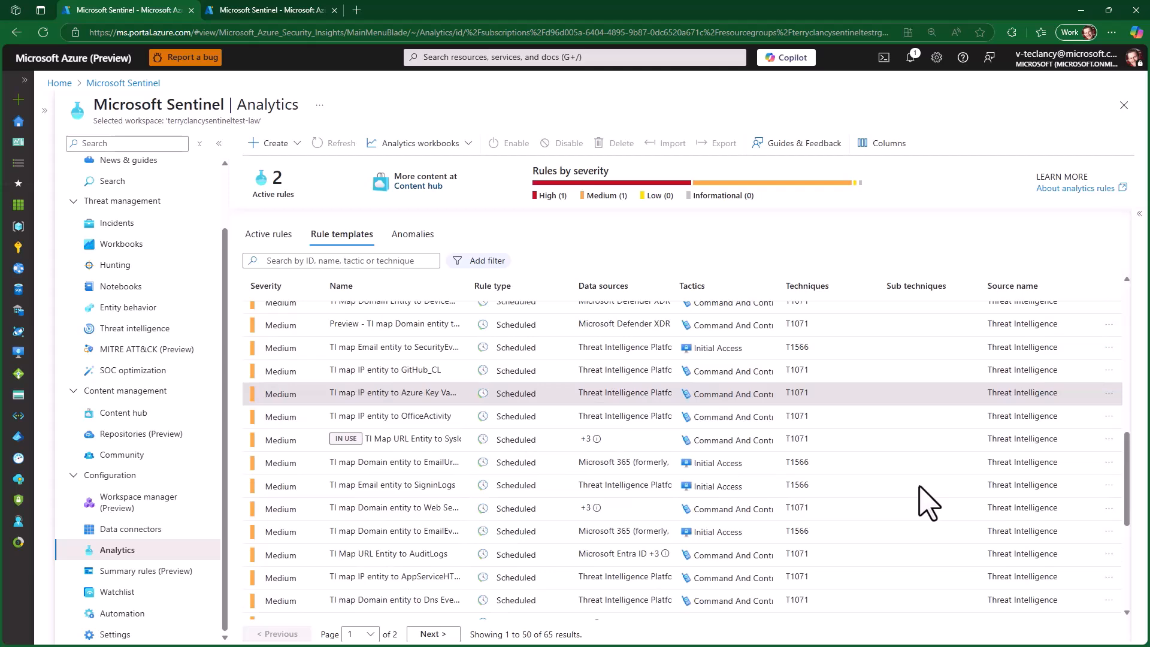
{"action": "scroll", "coordinate": [929, 503], "scroll_direction": "down", "scroll_amount": 2}
{"action": "scroll", "coordinate": [930, 504], "scroll_direction": "down", "scroll_amount": 2}
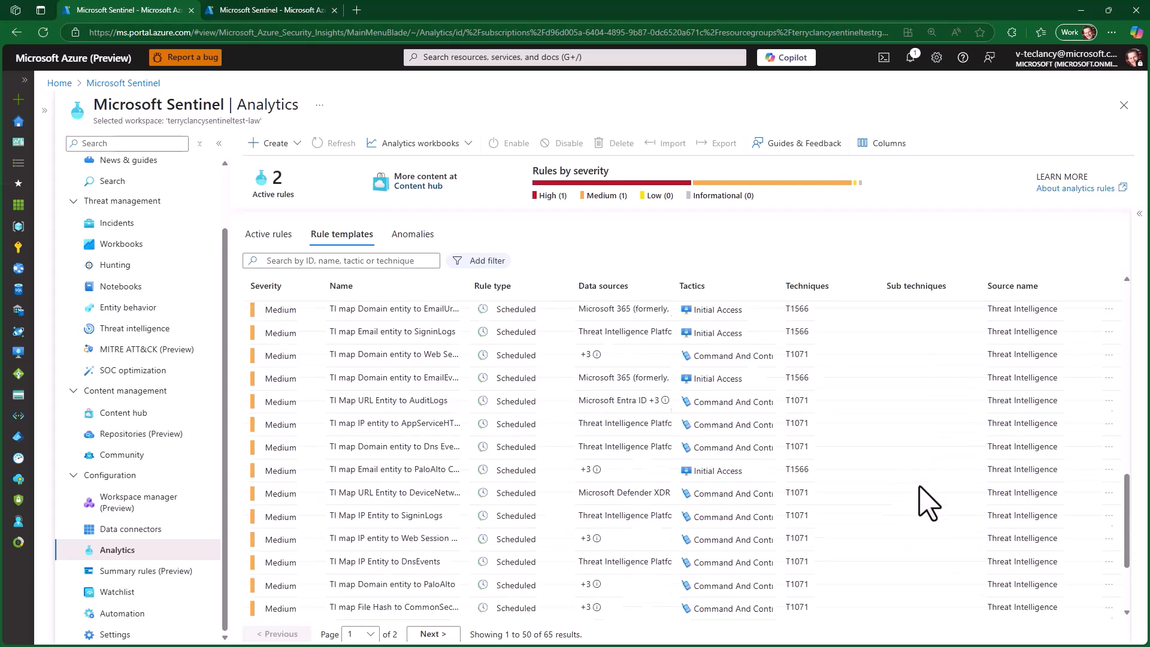
{"action": "scroll", "coordinate": [929, 503], "scroll_direction": "down", "scroll_amount": 1}
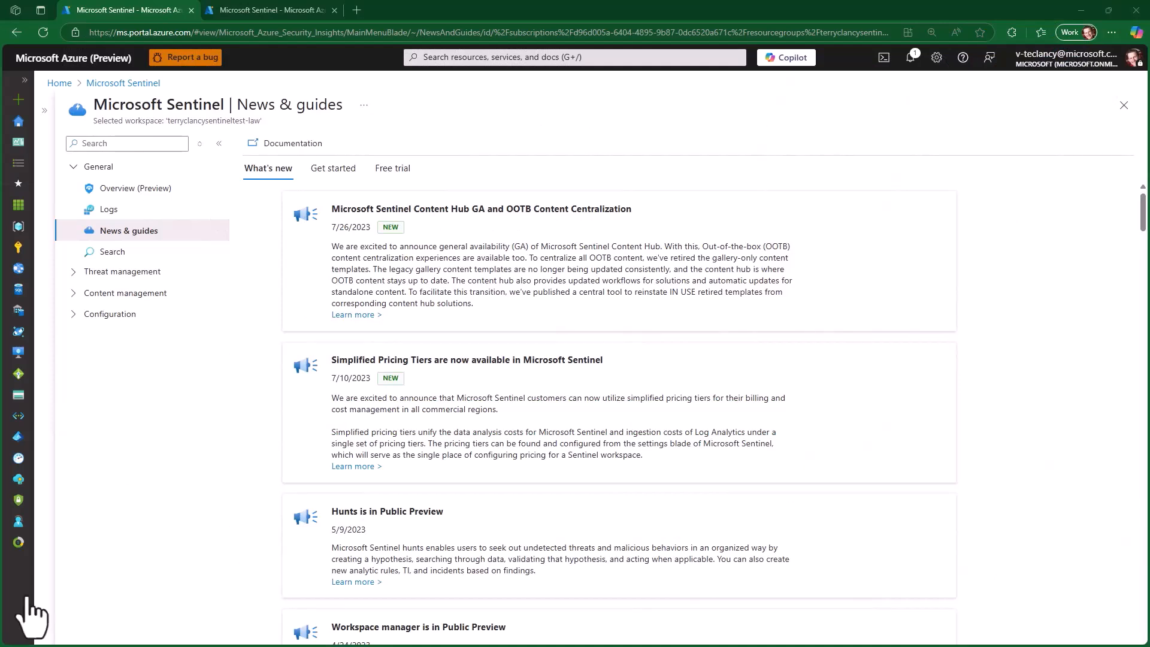
- Open the Sentinel hunting queries and inspect the "TI Map File Entity" queries for OfficeActivity and Syslog events
{"action": "left_click", "coordinate": [73, 273]}
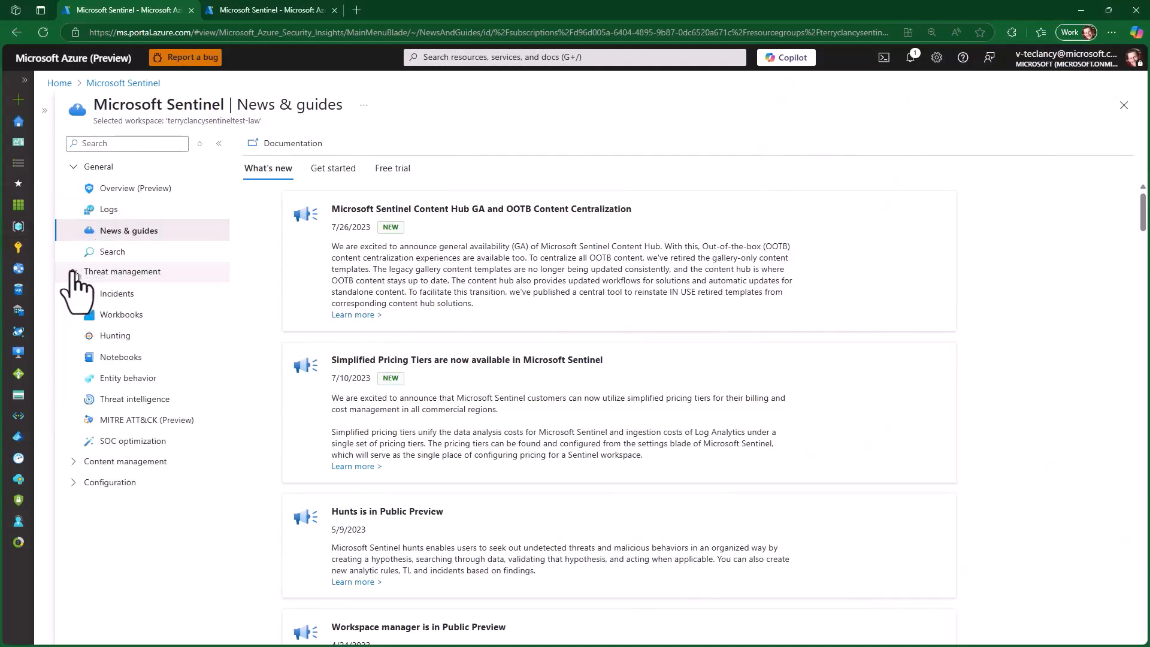
{"action": "left_click", "coordinate": [106, 336]}
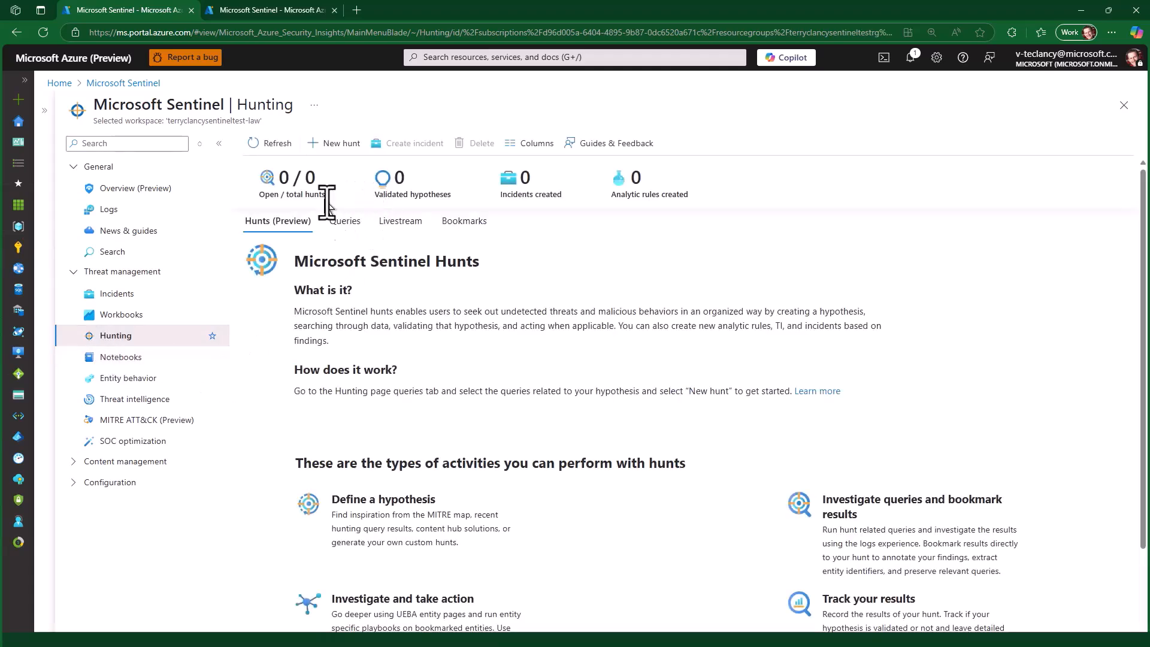
{"action": "left_click", "coordinate": [347, 228]}
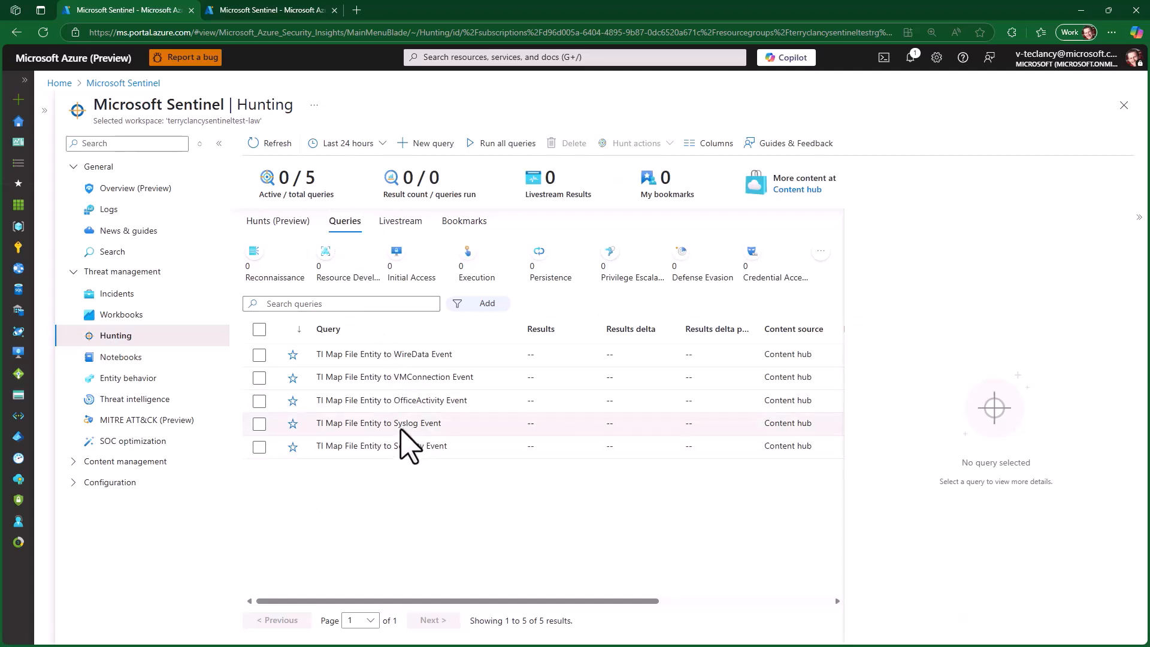
{"action": "left_click", "coordinate": [400, 406]}
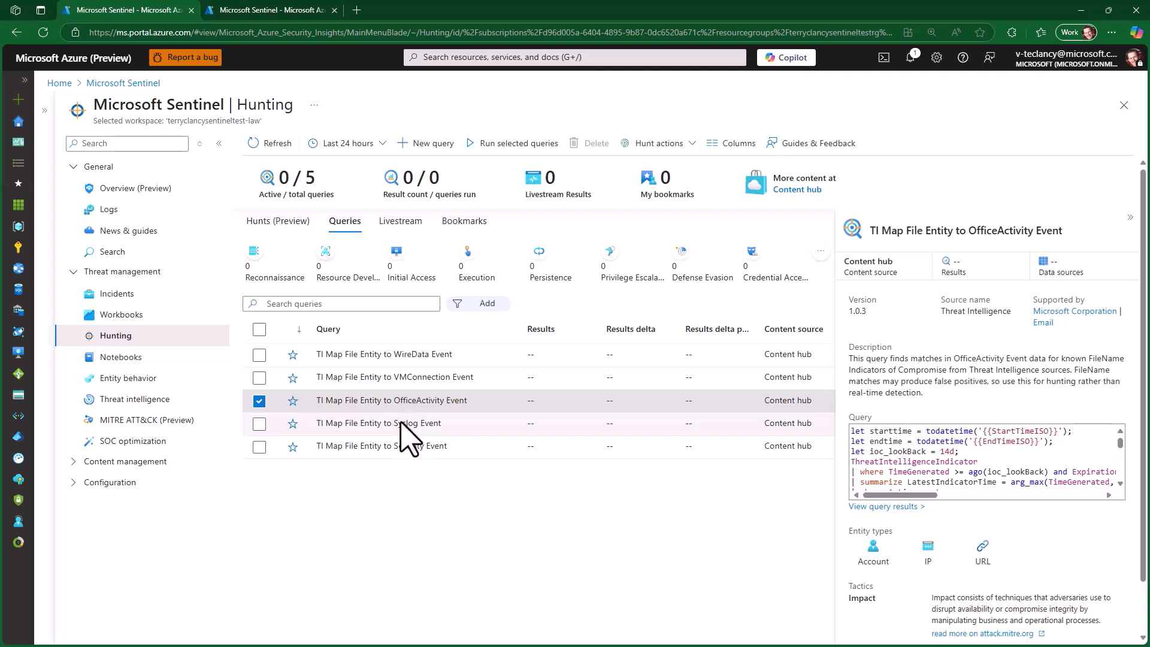
{"action": "left_click", "coordinate": [401, 423]}
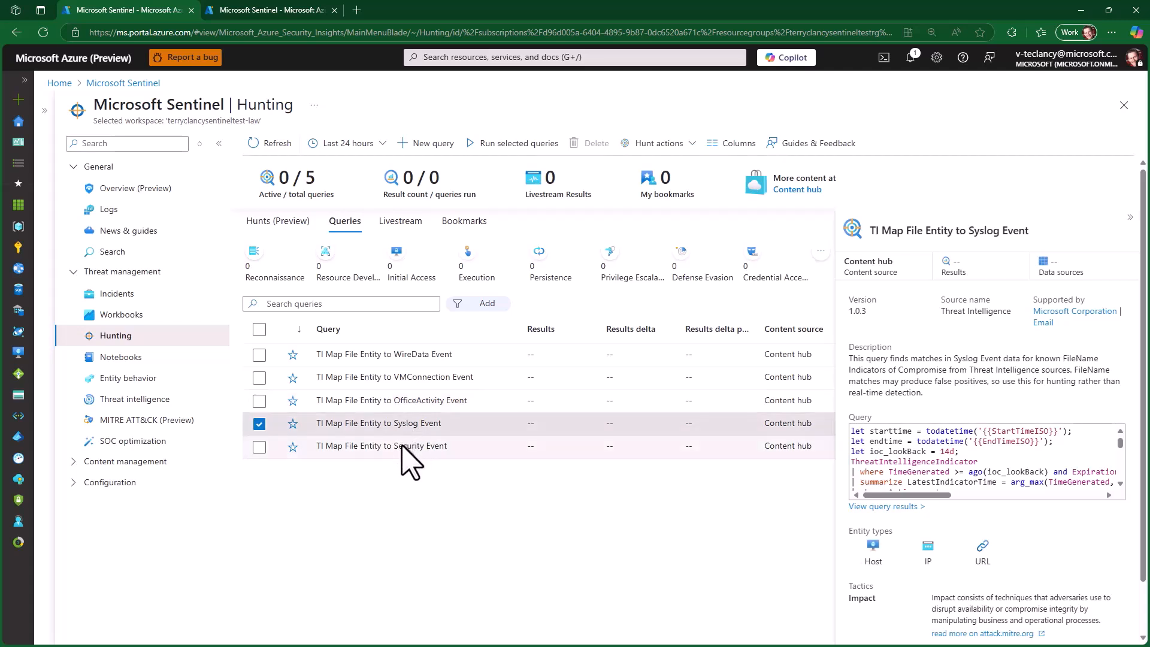
{"action": "left_click", "coordinate": [411, 464]}
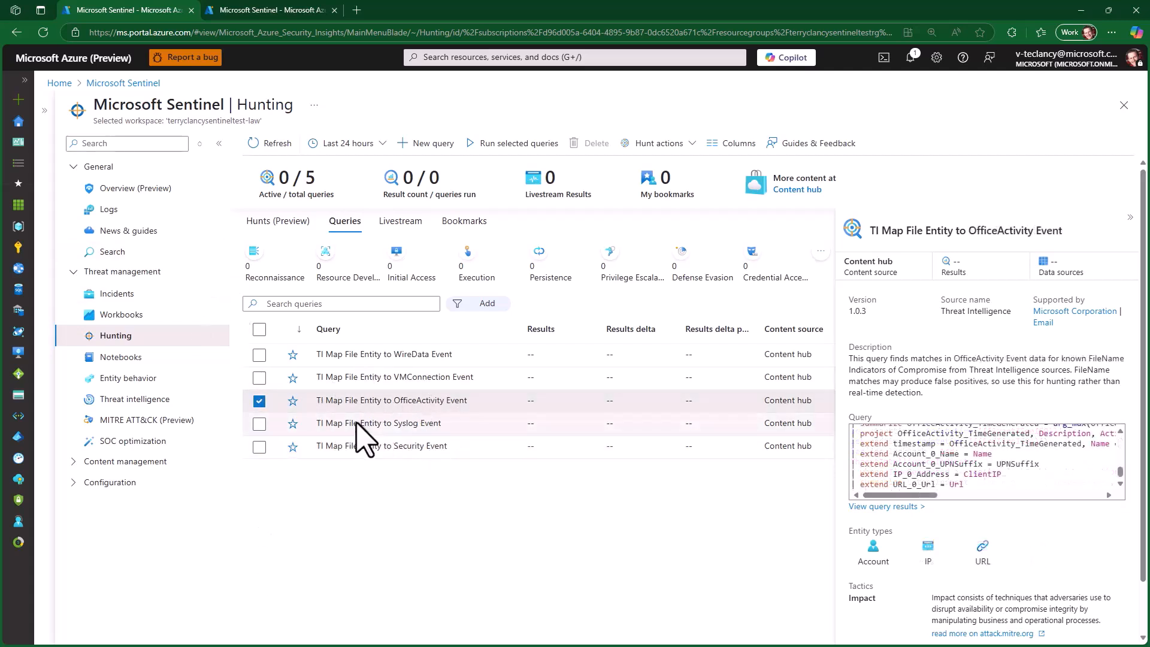
- Read through the "TI Map File Entity to Syslog Event" hunting query and open its results in Logs
{"action": "left_click", "coordinate": [703, 423]}
{"action": "scroll", "coordinate": [1122, 465], "scroll_direction": "down", "scroll_amount": 3}
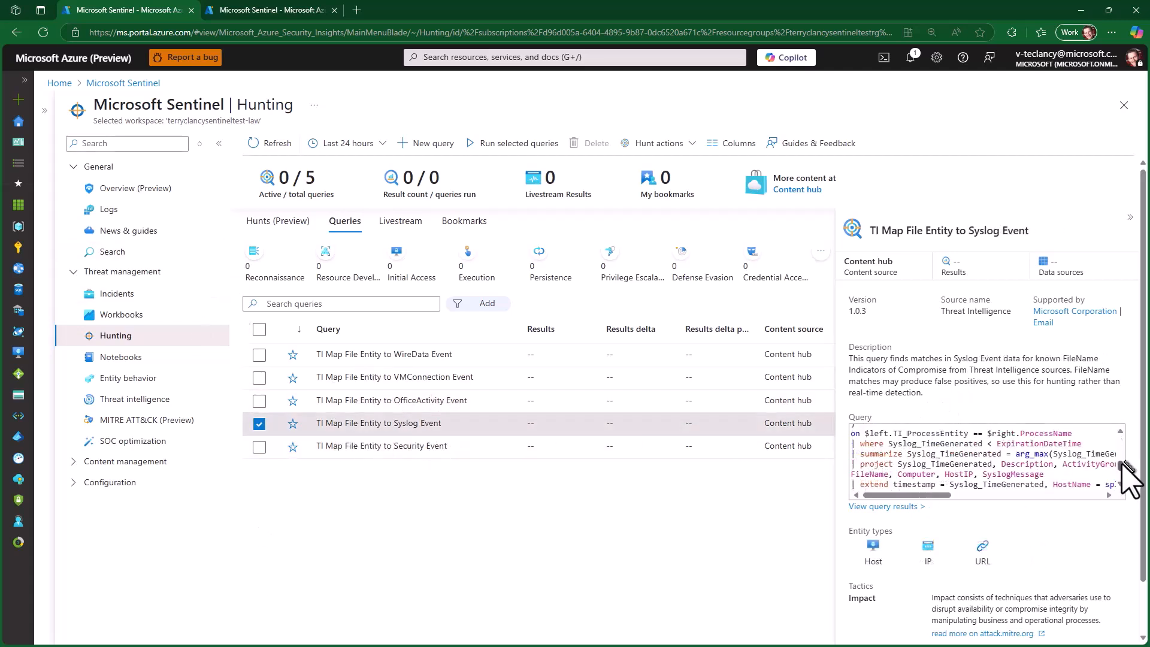
{"action": "scroll", "coordinate": [1126, 474], "scroll_direction": "down", "scroll_amount": 2}
{"action": "scroll", "coordinate": [929, 548], "scroll_direction": "down", "scroll_amount": 1}
{"action": "left_click", "coordinate": [867, 627]}
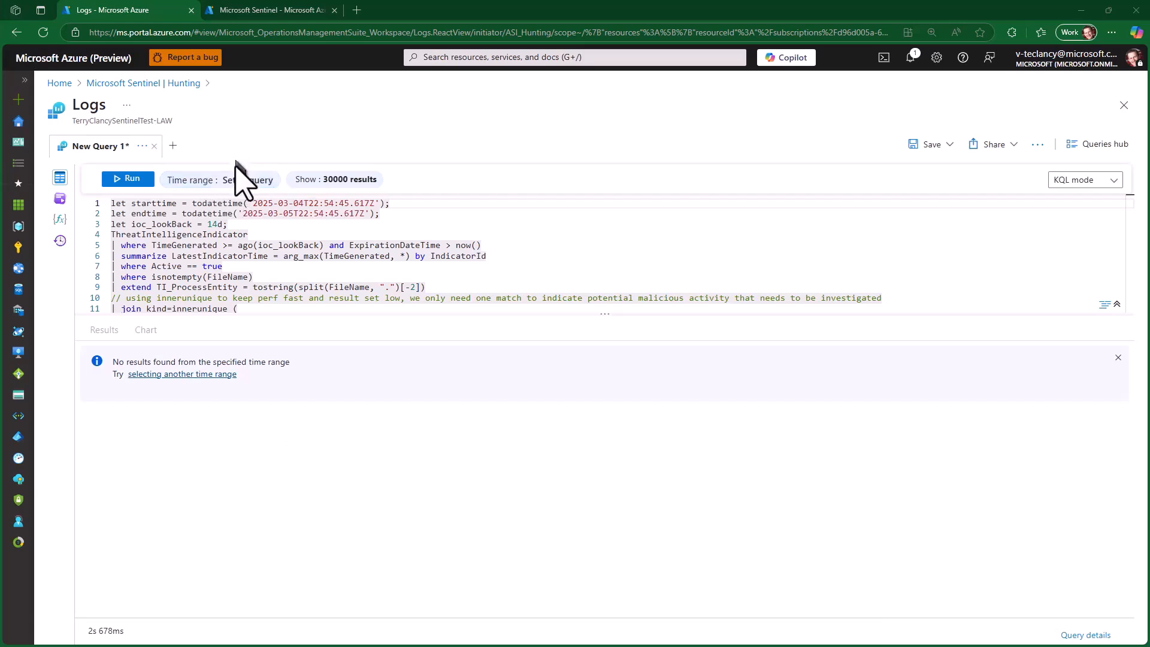
- Set the query's time range to the last 7 days and delete the "where isnotempty(FileName)" line
{"action": "left_click", "coordinate": [232, 180]}
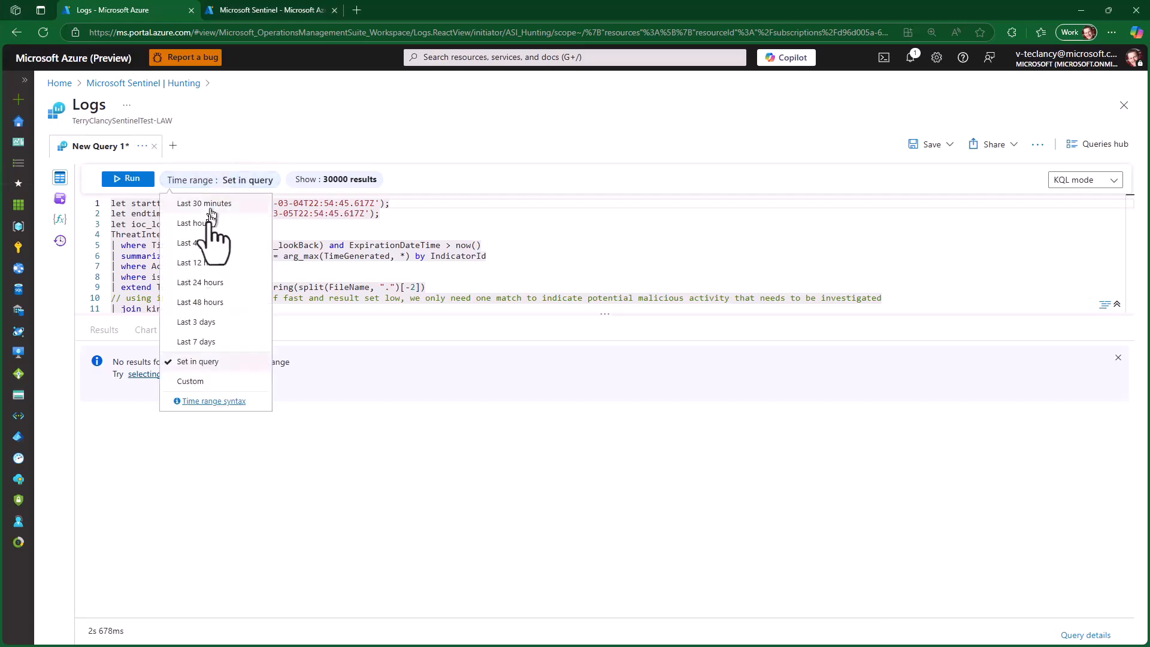
{"action": "left_click", "coordinate": [198, 341]}
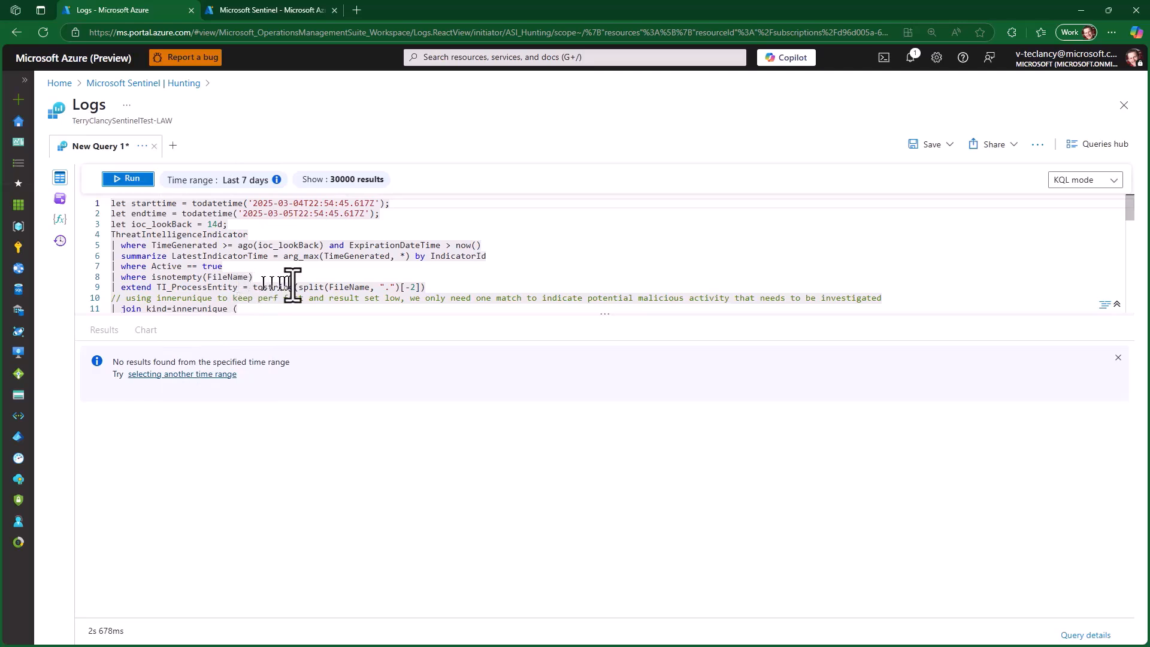
{"action": "left_click_drag", "start_coordinate": [289, 279], "coordinate": [51, 277]}
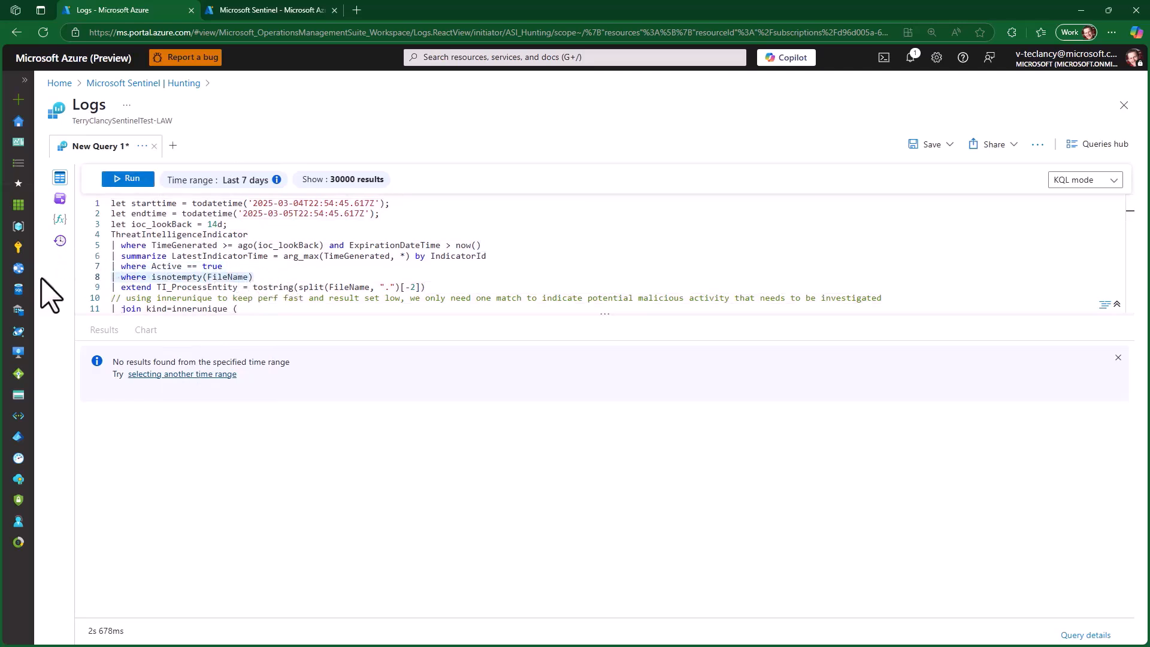
{"action": "key", "text": "BackSpace"}
{"action": "key", "text": "BackSpace"}
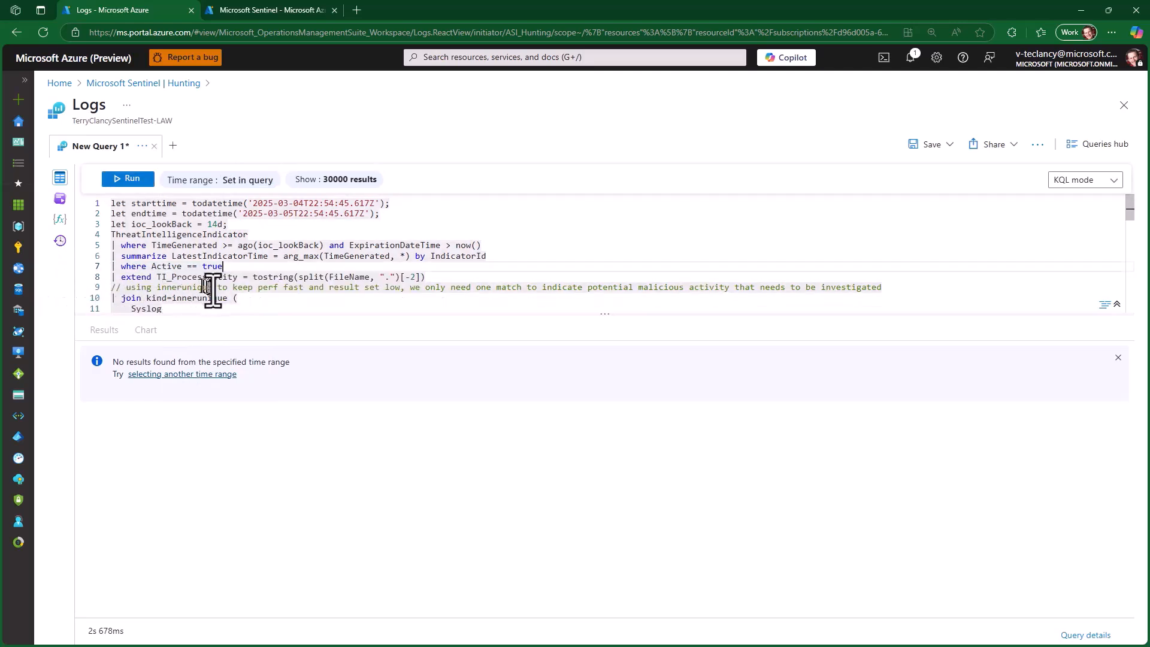
- Change the join kind to leftouter, delete the "where Syslog_TimeGenerated < ExpirationDateTime" line, and run the query
{"action": "left_click_drag", "start_coordinate": [226, 298], "coordinate": [186, 298]}
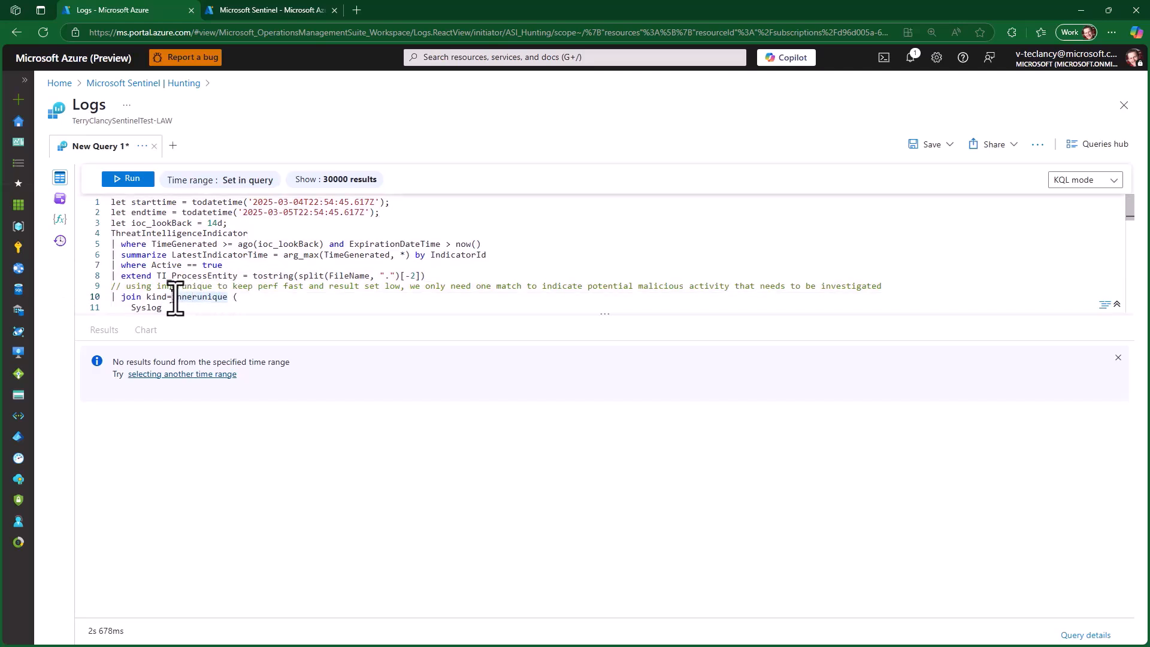
{"action": "type", "text": "leftouter"}
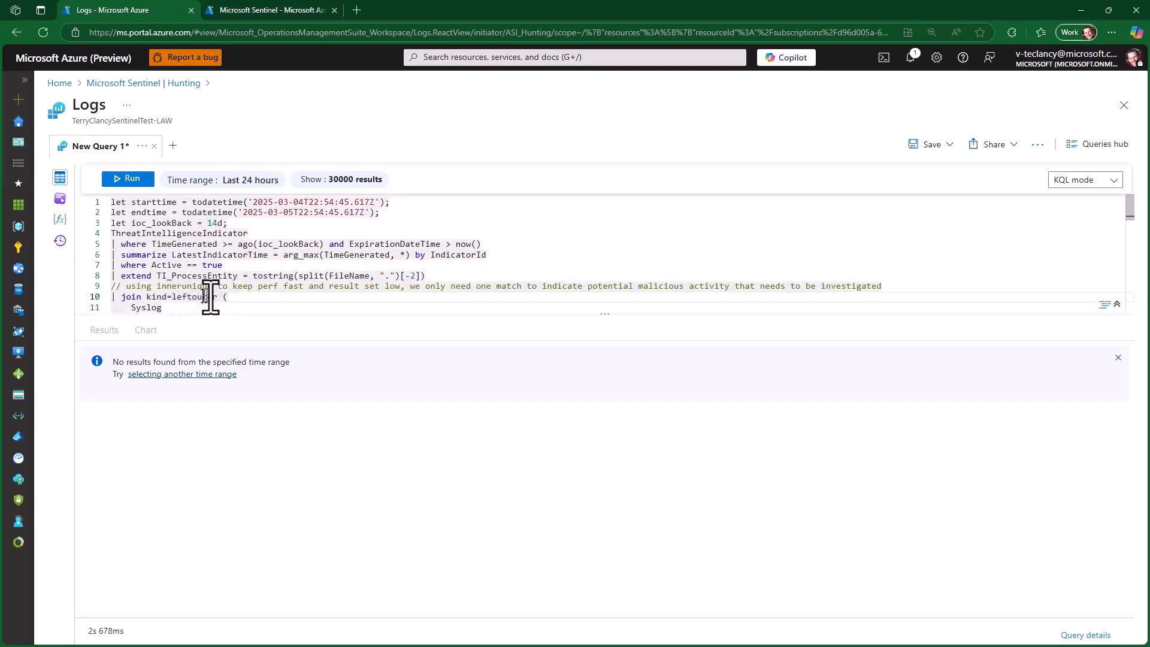
{"action": "scroll", "coordinate": [210, 298], "scroll_direction": "down", "scroll_amount": 3}
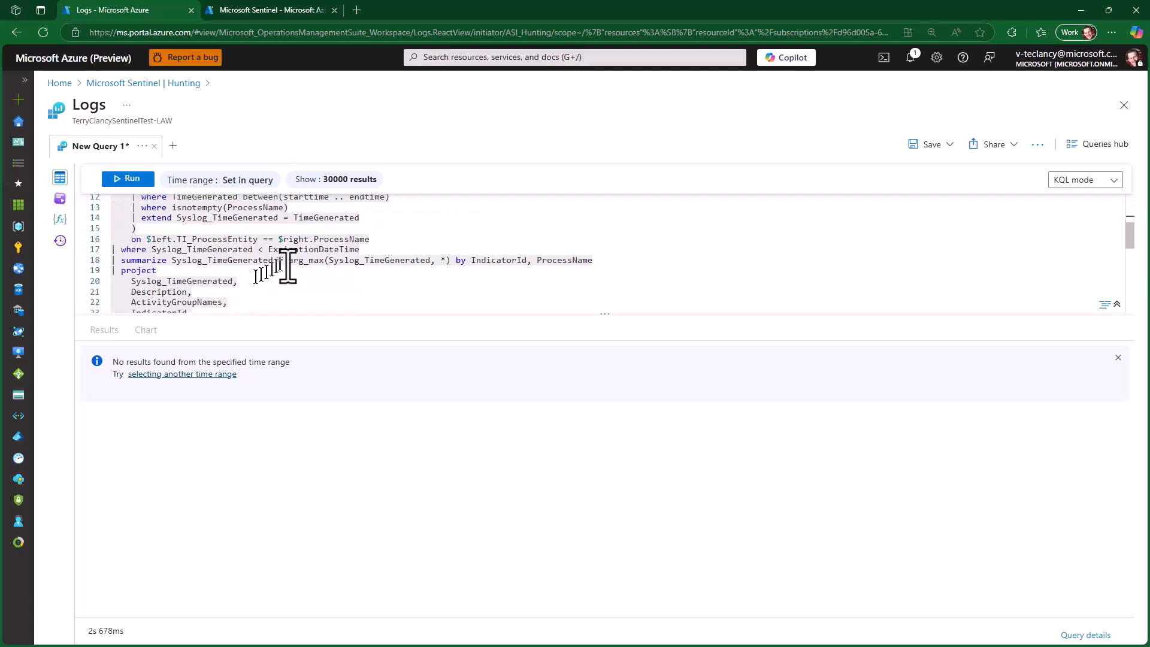
{"action": "left_click", "coordinate": [90, 251]}
{"action": "key", "text": "Delete"}
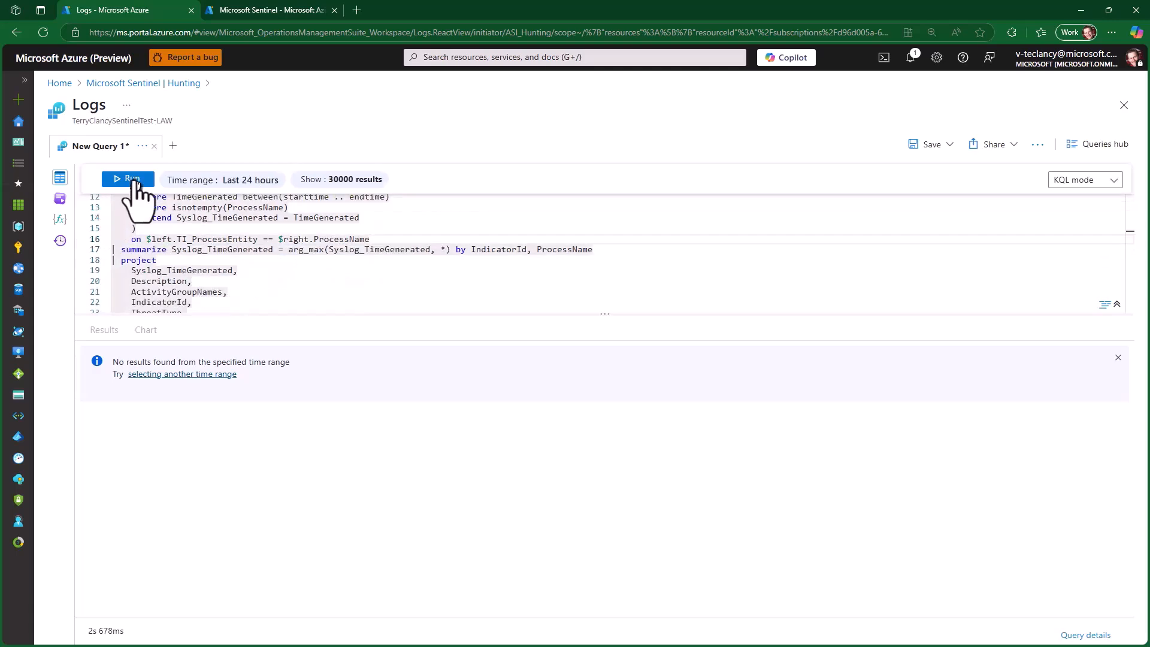
{"action": "left_click", "coordinate": [130, 180]}
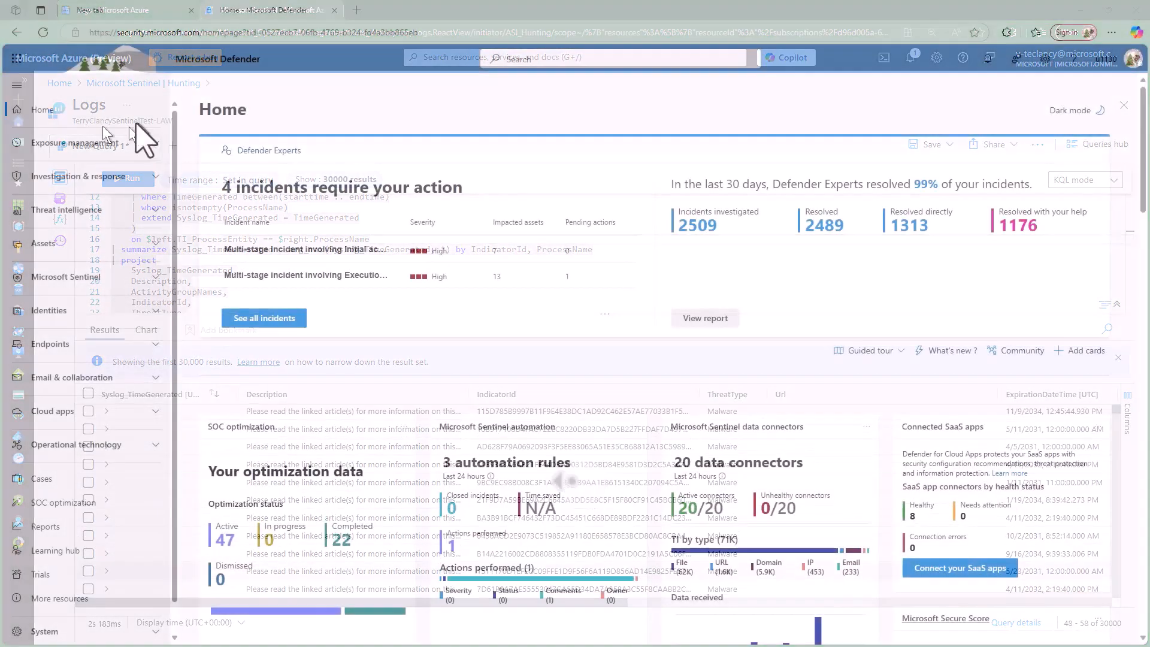
- In the Microsoft Defender portal, open Microsoft Sentinel's hunting queries and browse down the list
{"action": "left_click", "coordinate": [154, 281]}
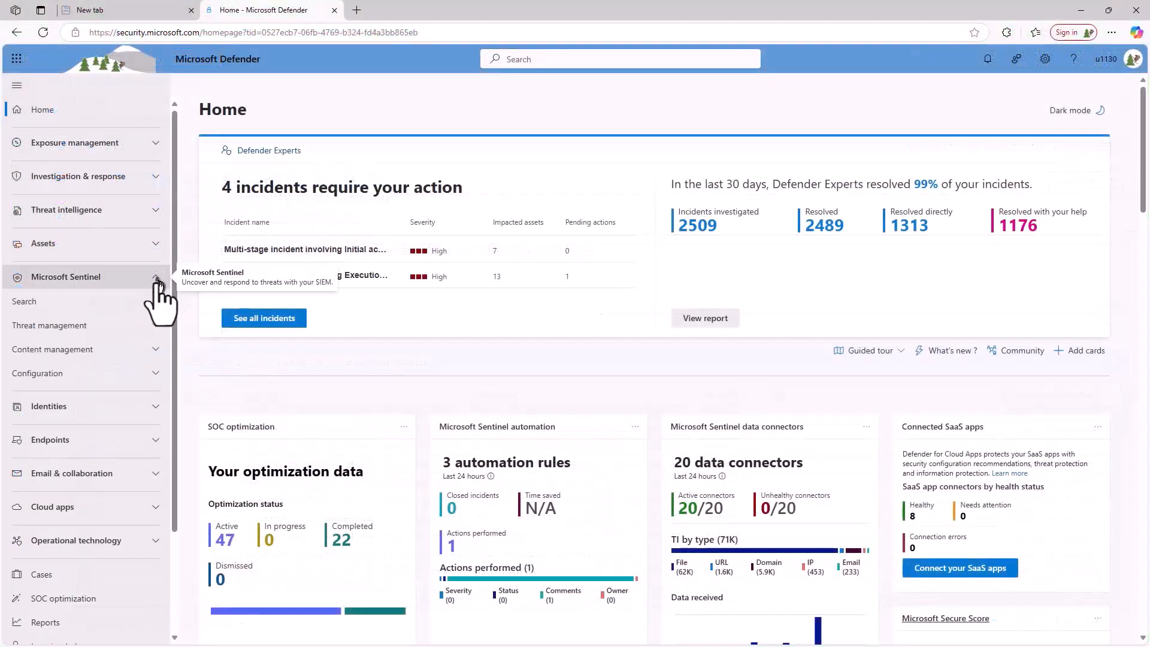
{"action": "left_click", "coordinate": [156, 328]}
{"action": "left_click", "coordinate": [57, 366]}
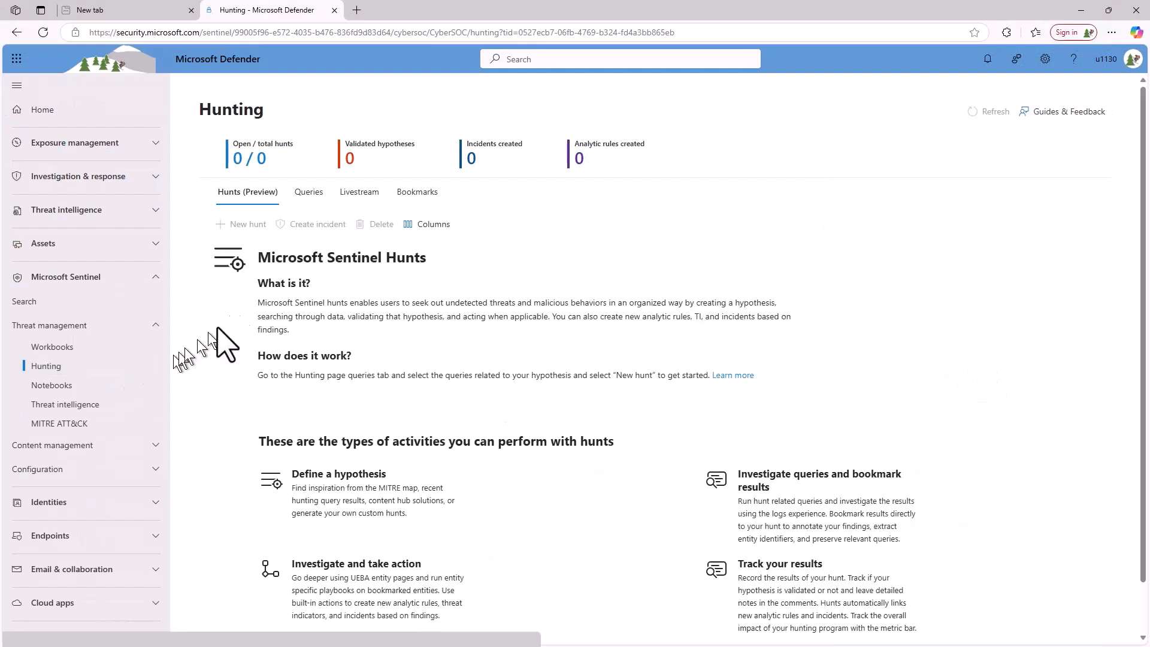
{"action": "left_click", "coordinate": [309, 192]}
{"action": "left_click_drag", "start_coordinate": [820, 344], "coordinate": [798, 607]}
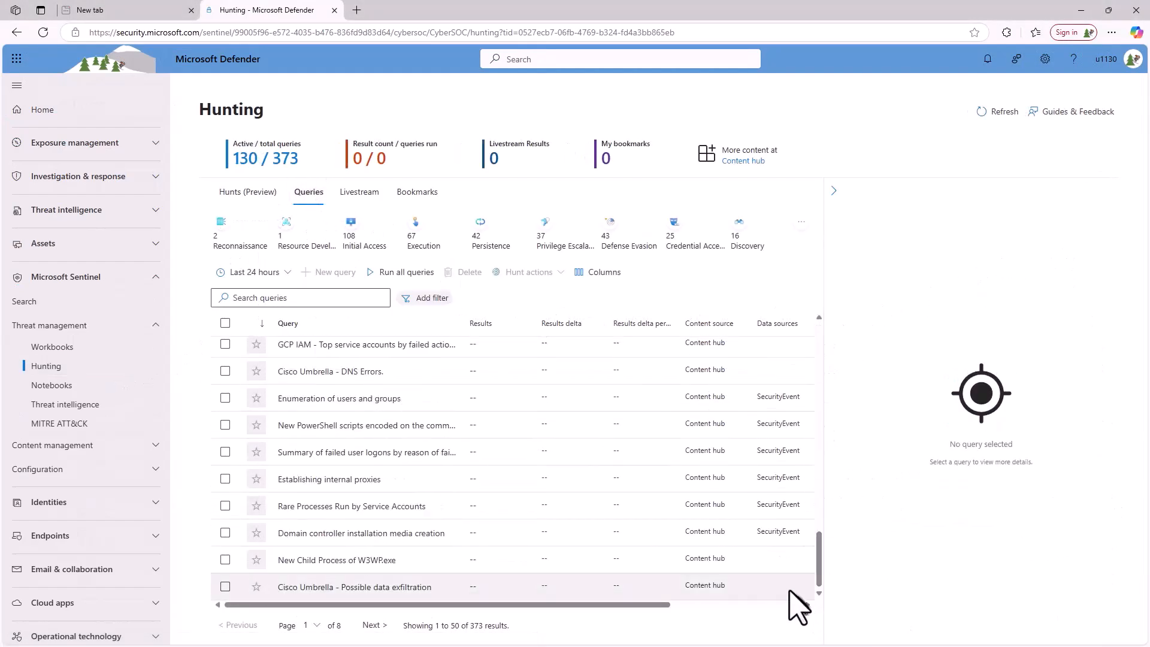
- Select the "Summary of failed user logons by reason of failure" hunting query, review its code, and run it
{"action": "left_click", "coordinate": [363, 450]}
{"action": "scroll", "coordinate": [1098, 413], "scroll_direction": "down", "scroll_amount": 5}
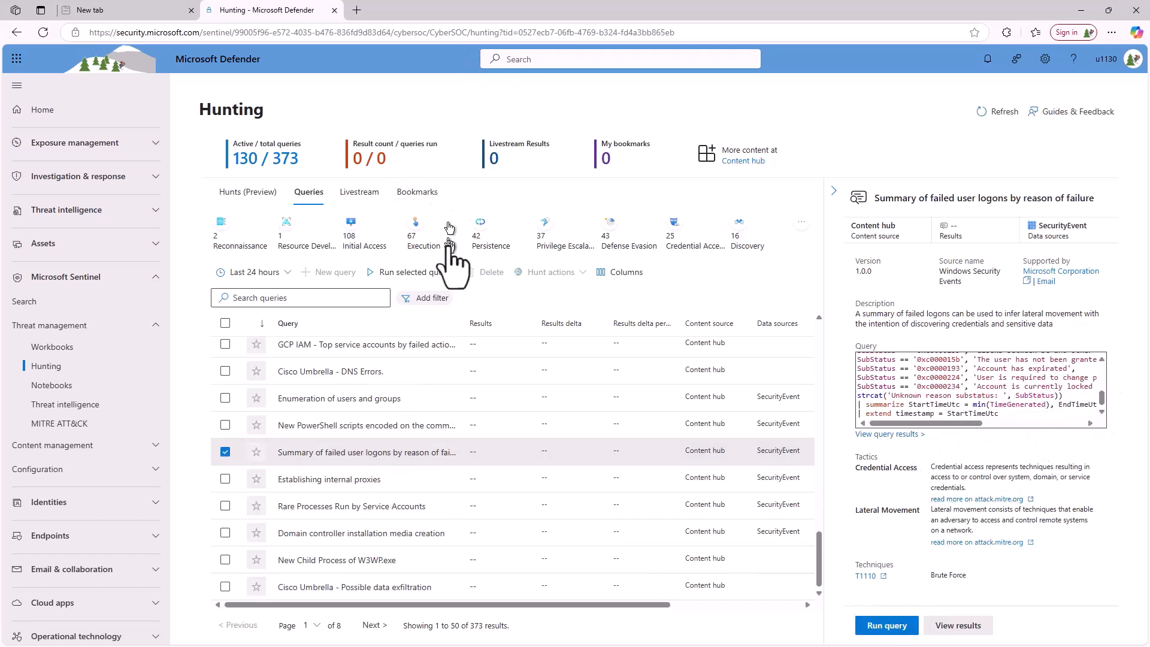
{"action": "left_click", "coordinate": [395, 273]}
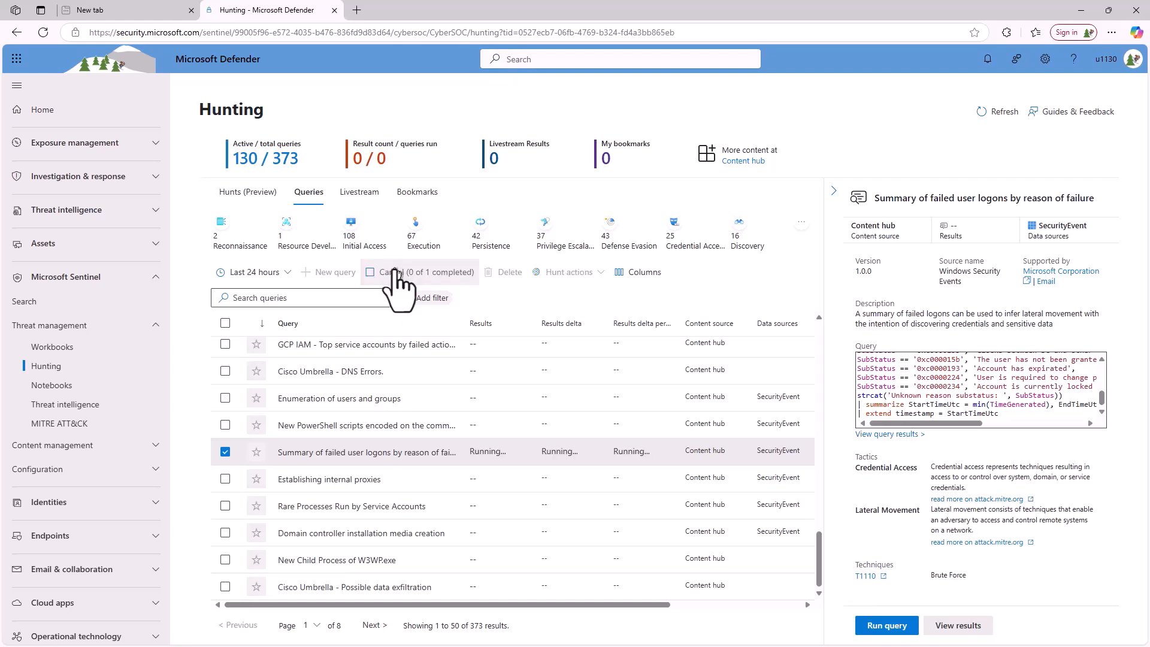
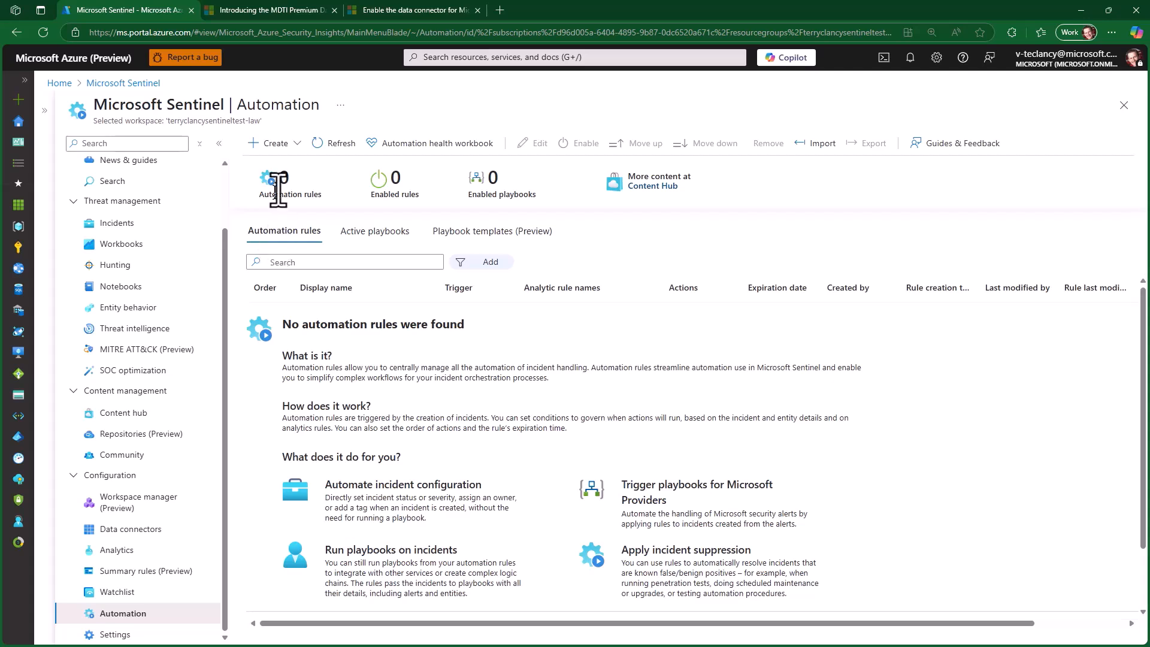
- Check the options for creating automation items, then review the descriptions of the MDTI playbook templates, including MDTI-Base, MDTI-Automated-Triage and MDTI-Intel-Reputation
{"action": "left_click", "coordinate": [289, 143]}
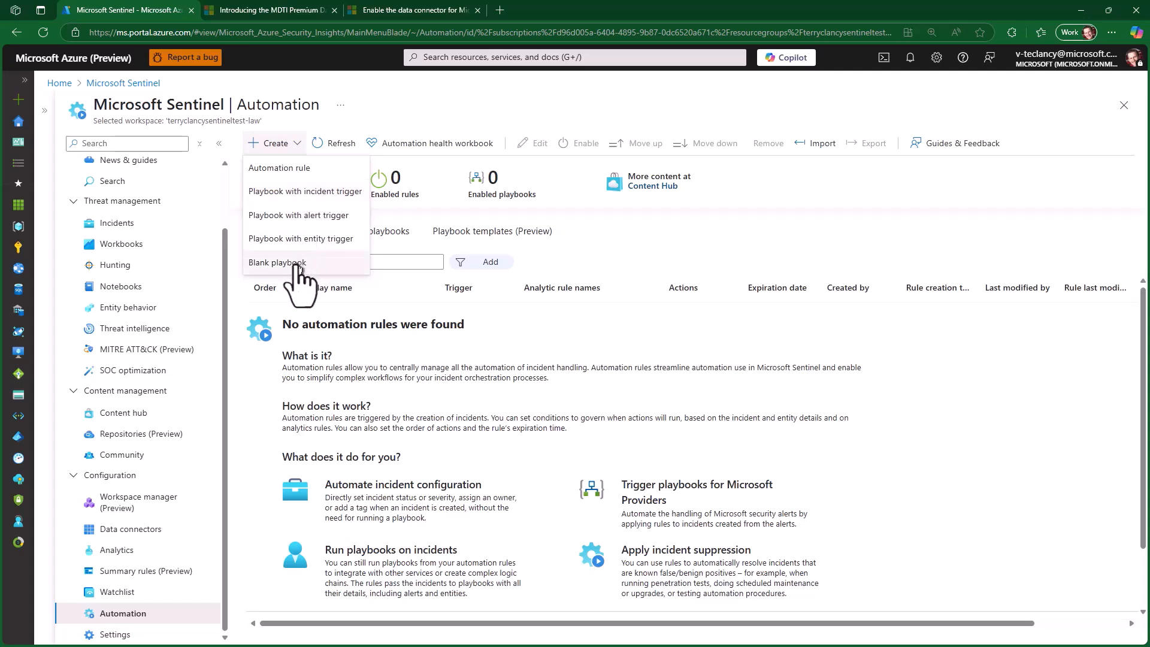
{"action": "left_click", "coordinate": [489, 235]}
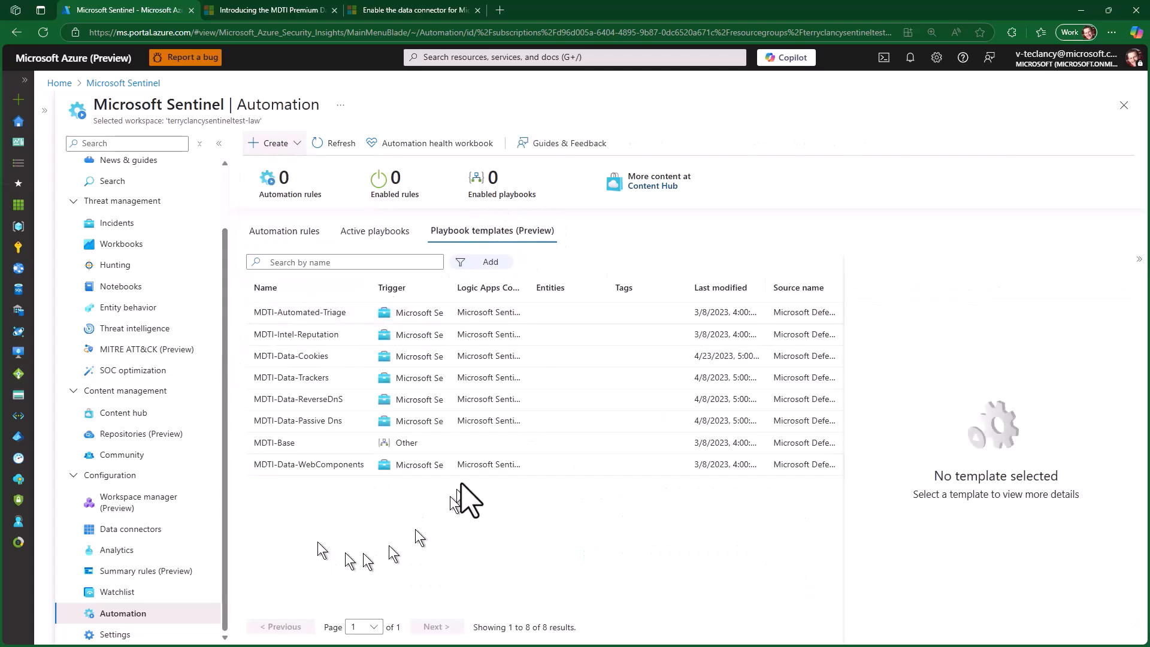
{"action": "left_click", "coordinate": [331, 444]}
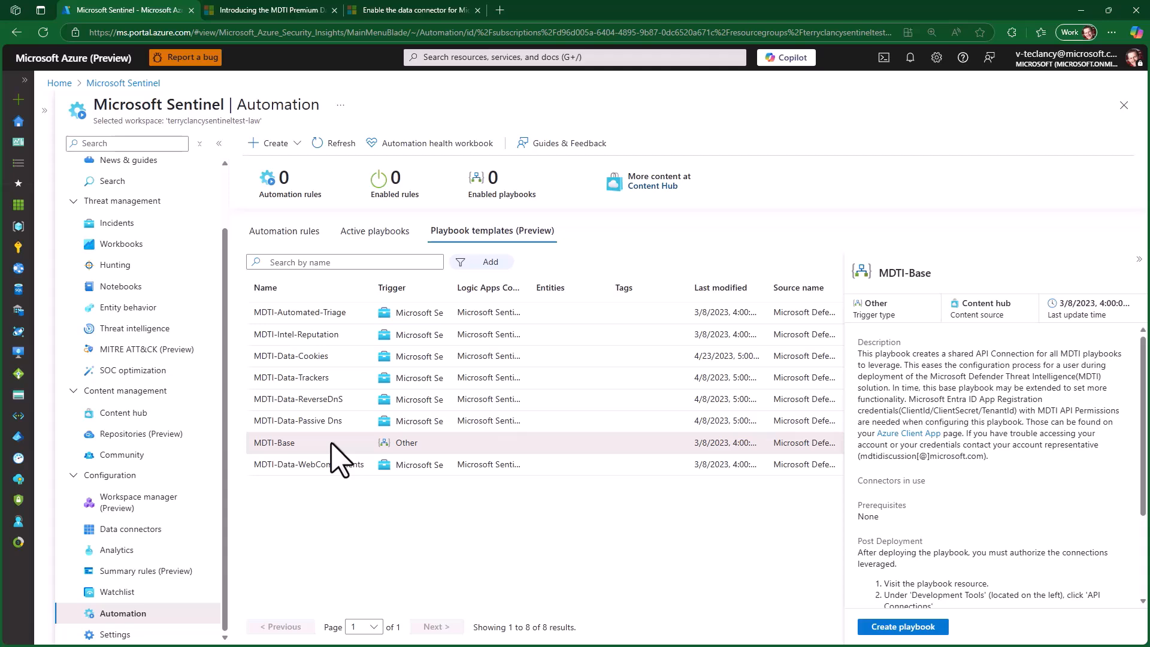
{"action": "left_click", "coordinate": [599, 465]}
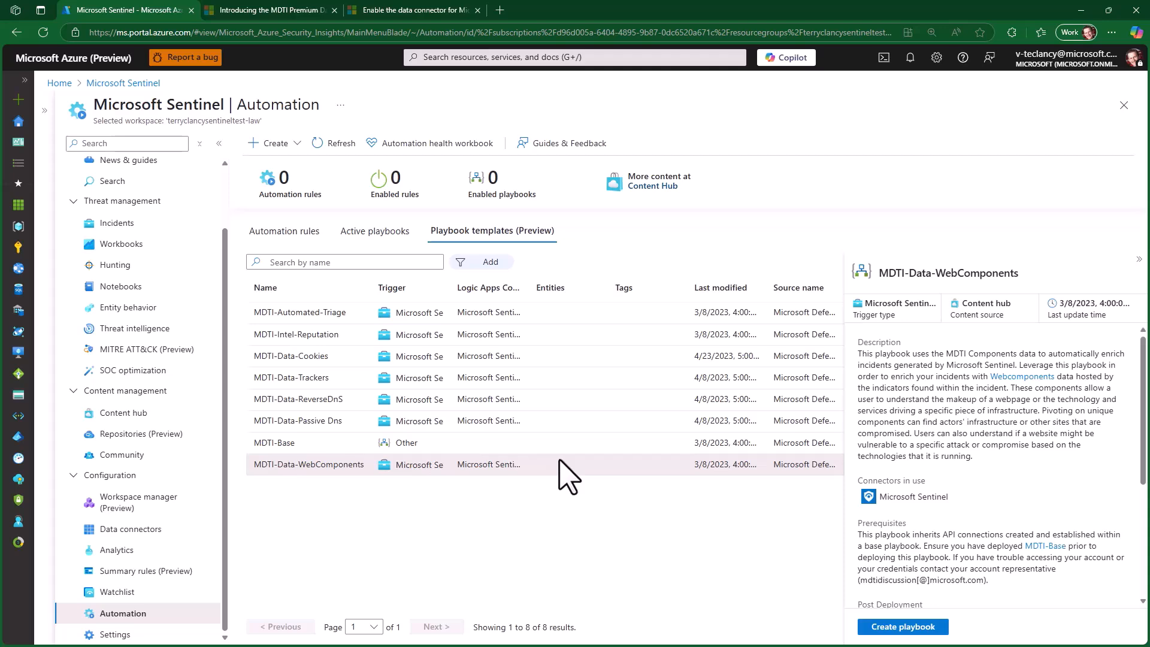
{"action": "left_click", "coordinate": [550, 358]}
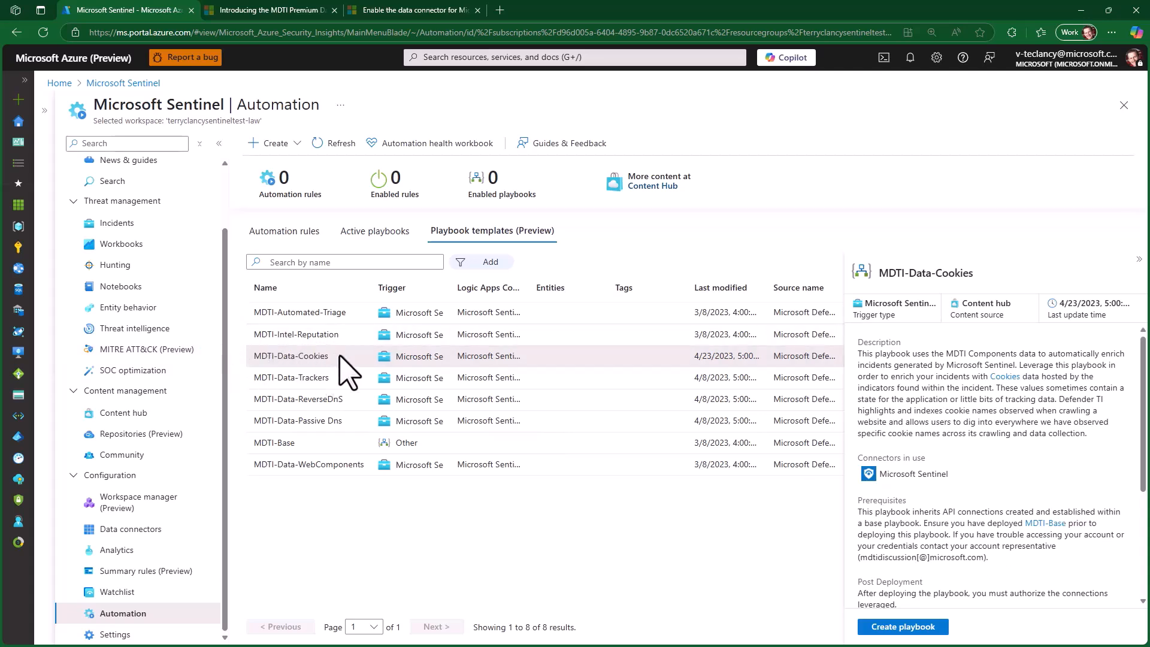
{"action": "left_click", "coordinate": [544, 314]}
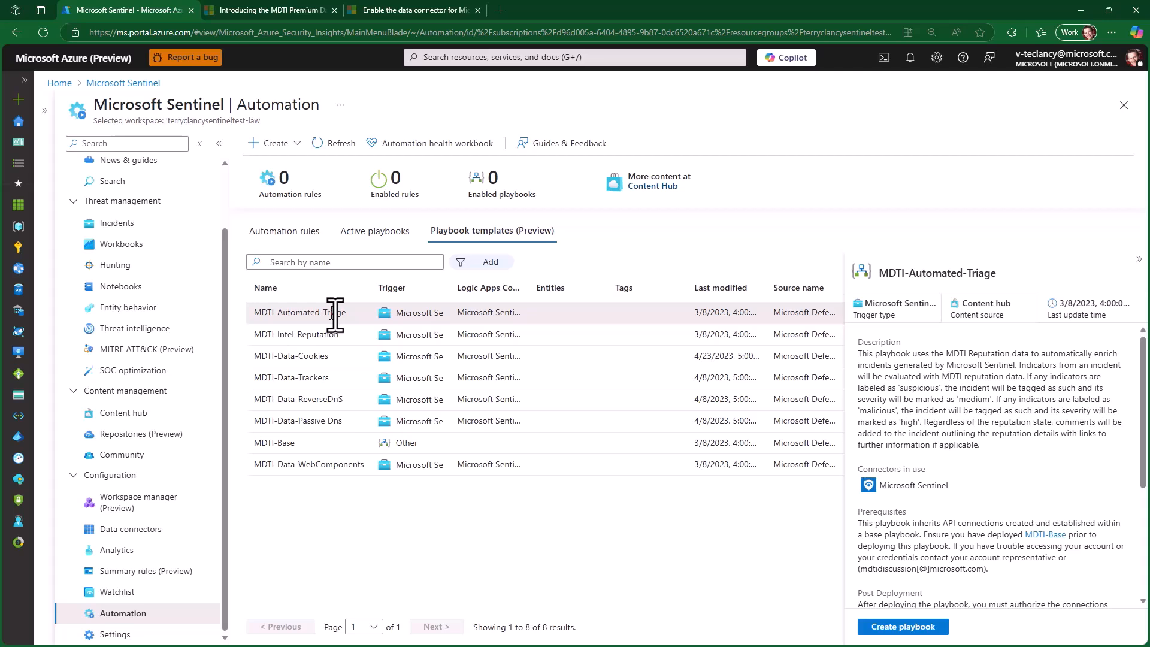
{"action": "left_click", "coordinate": [548, 336]}
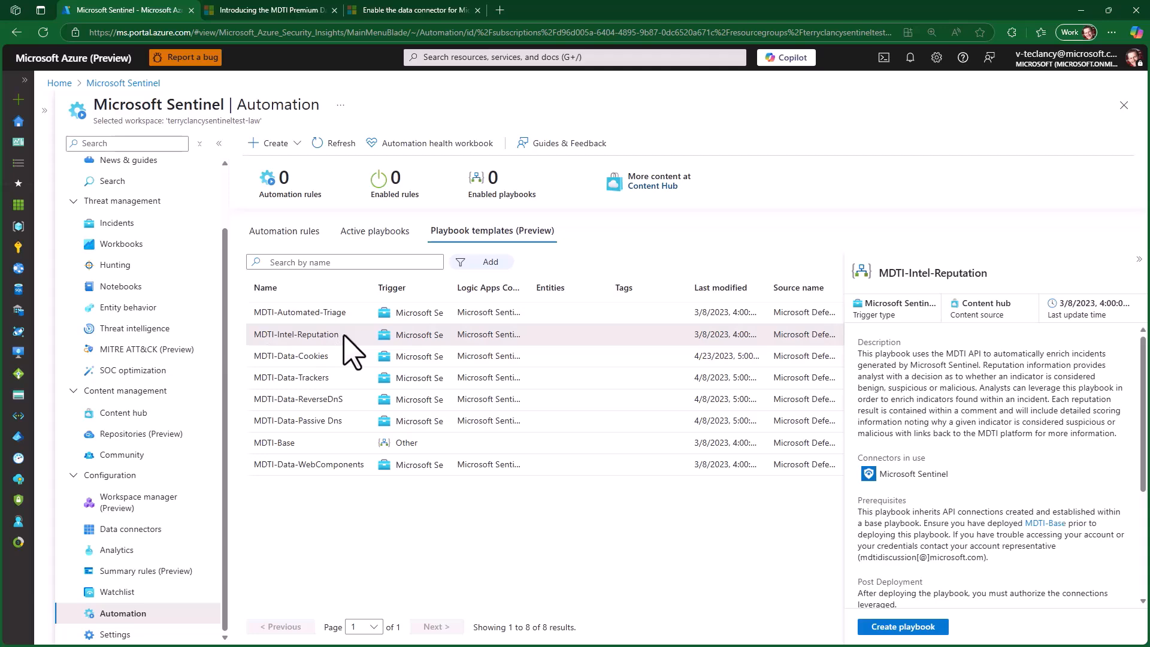
{"action": "left_click", "coordinate": [474, 422]}
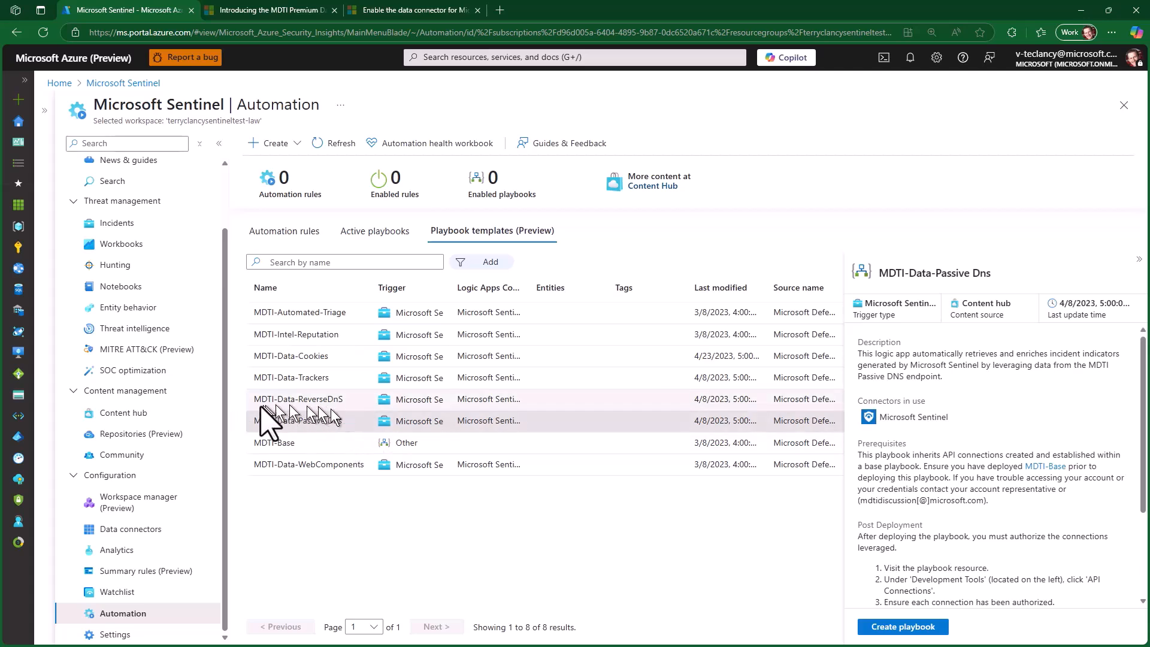
{"action": "left_click", "coordinate": [548, 401]}
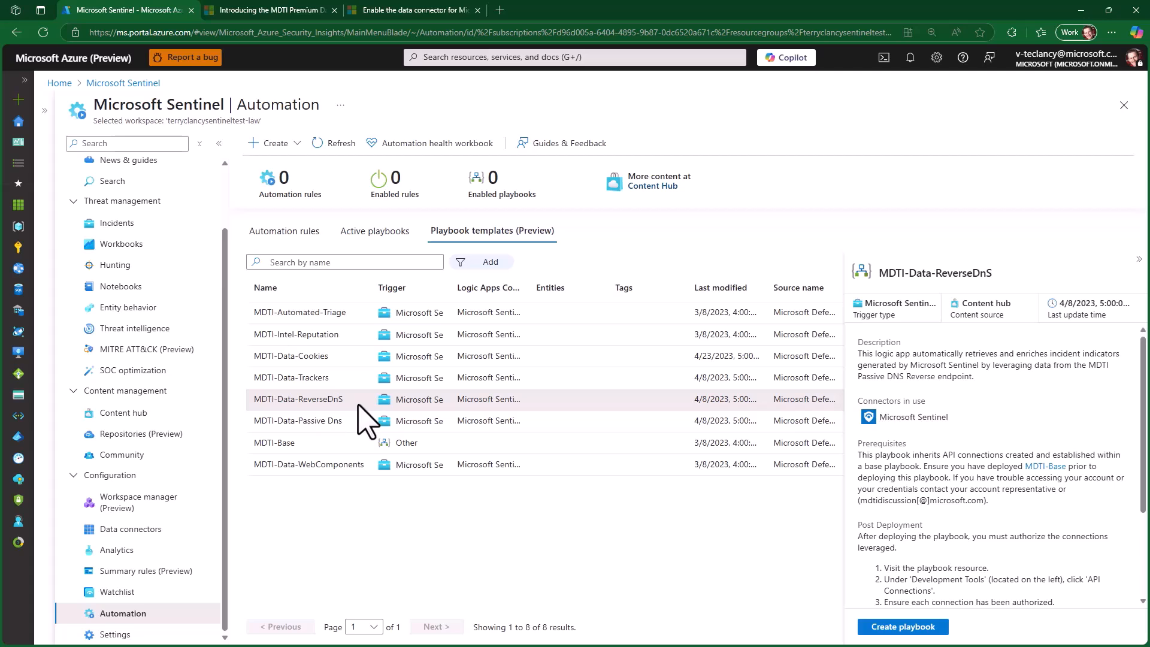
{"action": "left_click", "coordinate": [353, 379]}
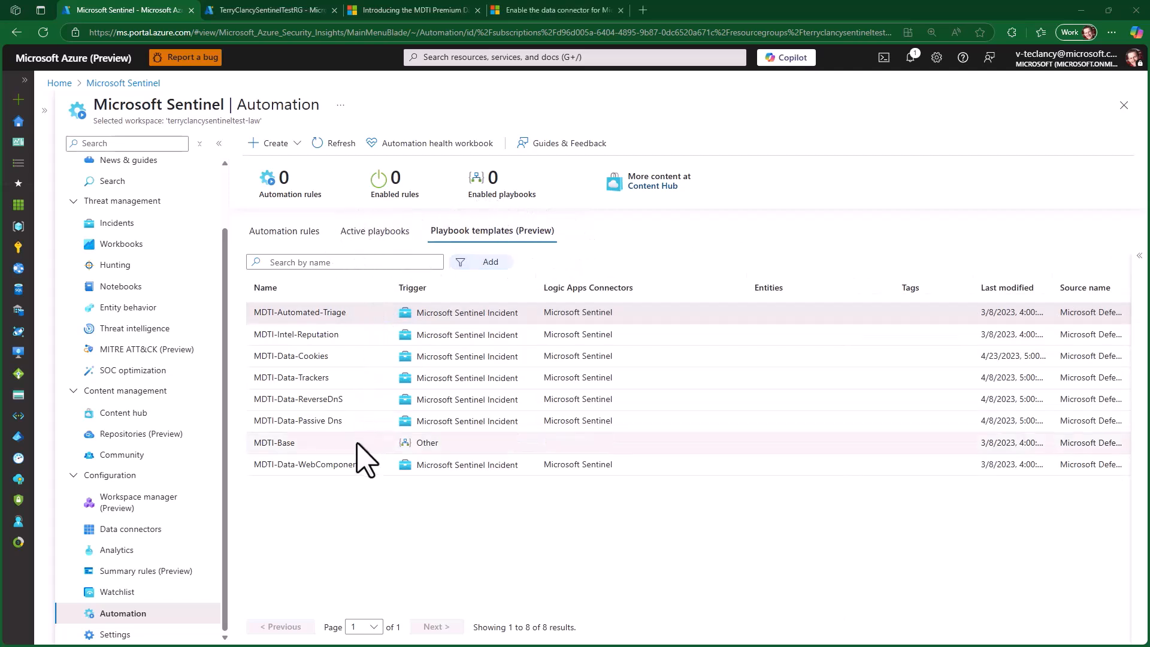
- Create a playbook from the MDTI-Base template, keeping the prefilled basics and parameters
{"action": "left_click", "coordinate": [329, 445]}
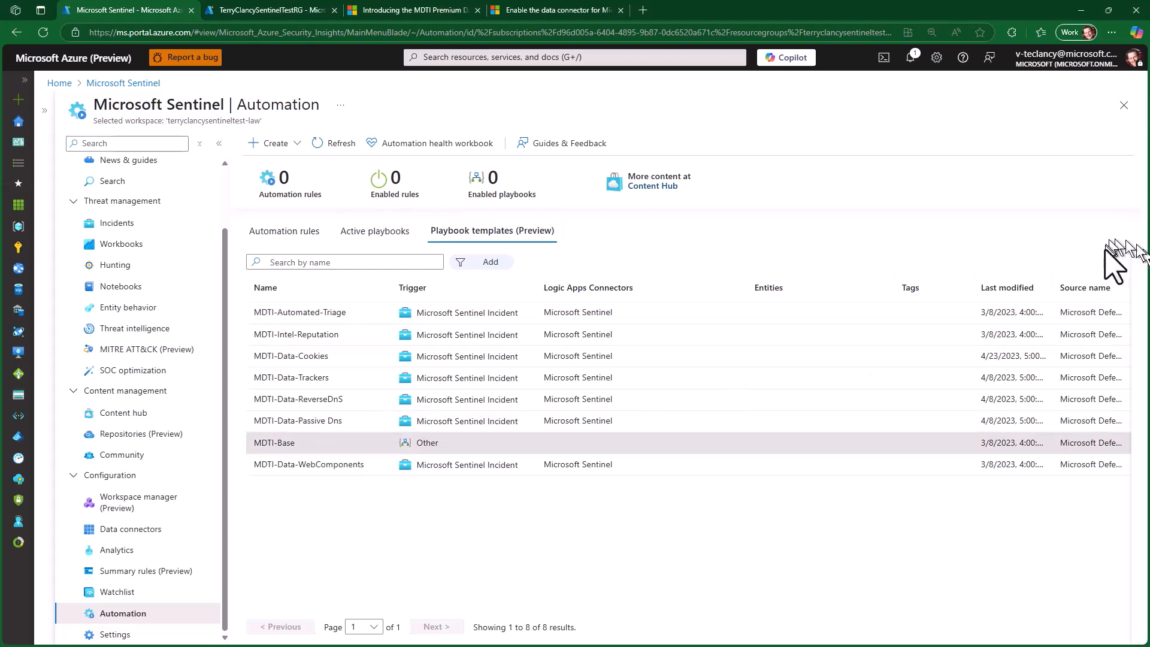
{"action": "left_click", "coordinate": [1140, 257]}
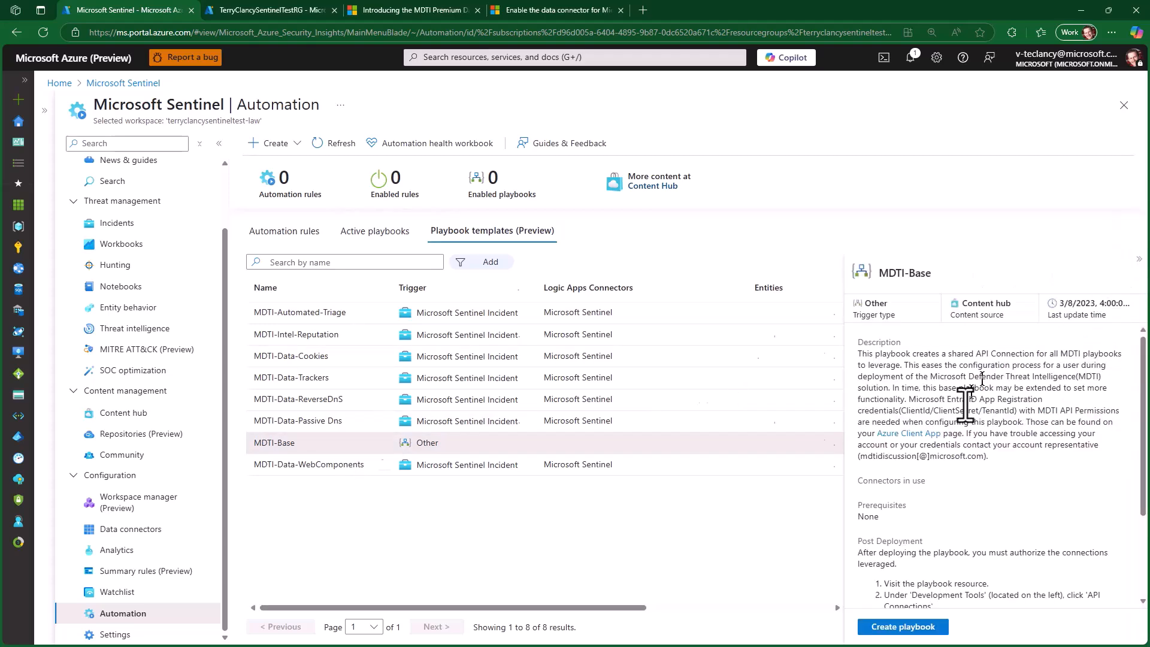
{"action": "left_click", "coordinate": [903, 627]}
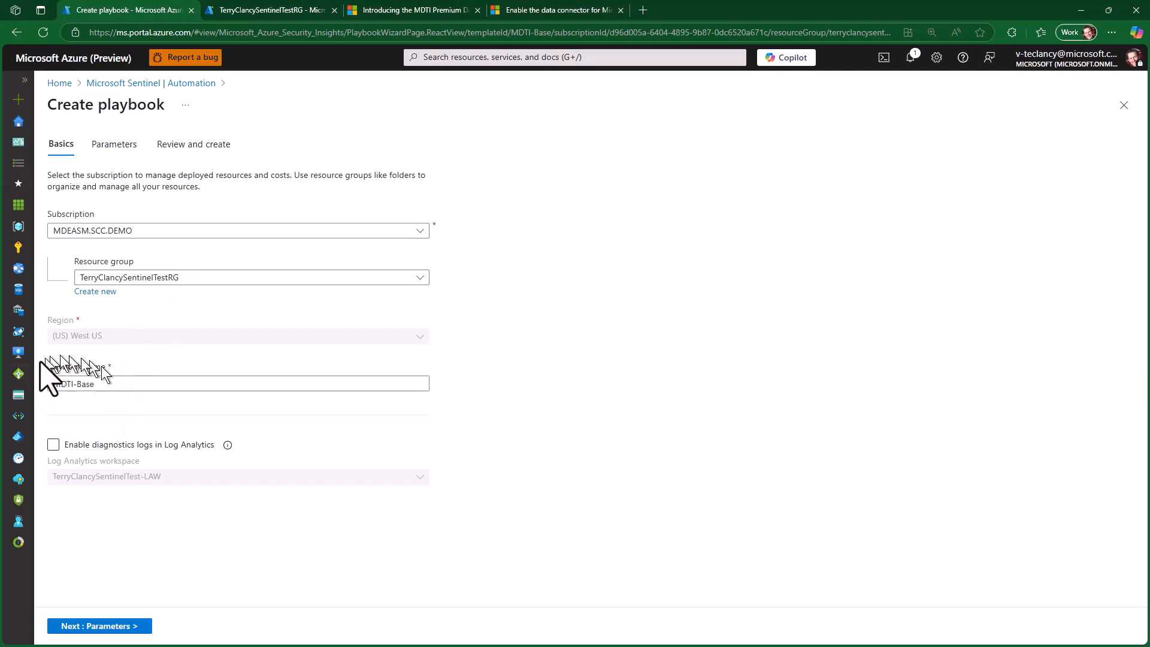
{"action": "left_click", "coordinate": [77, 626]}
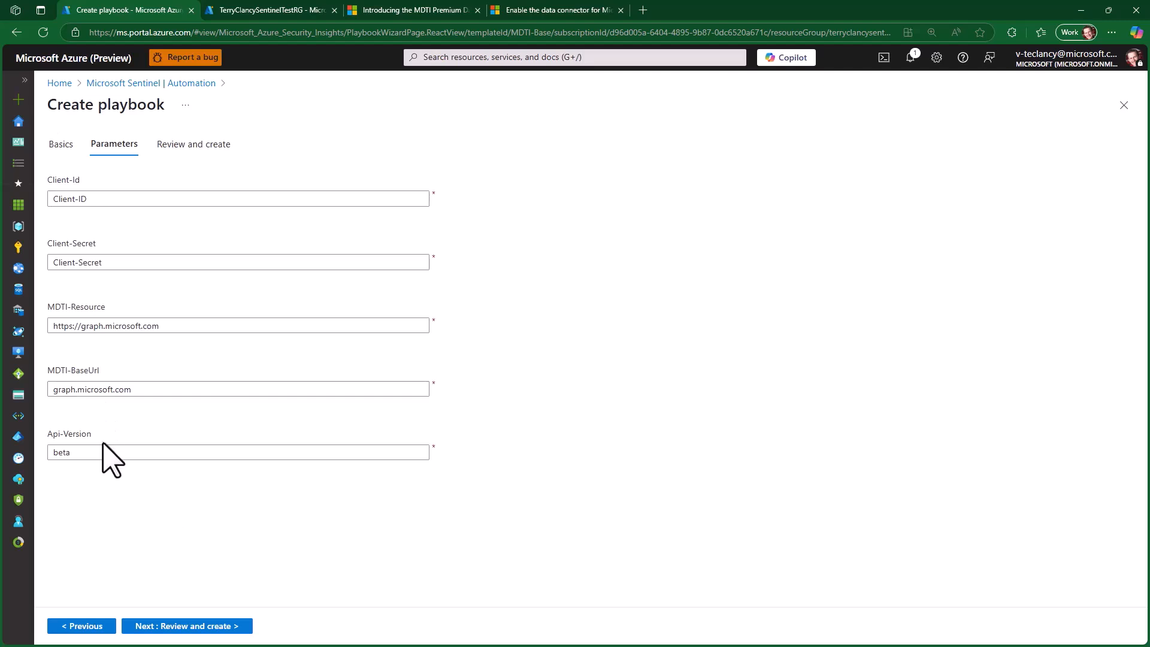
{"action": "left_click", "coordinate": [187, 627]}
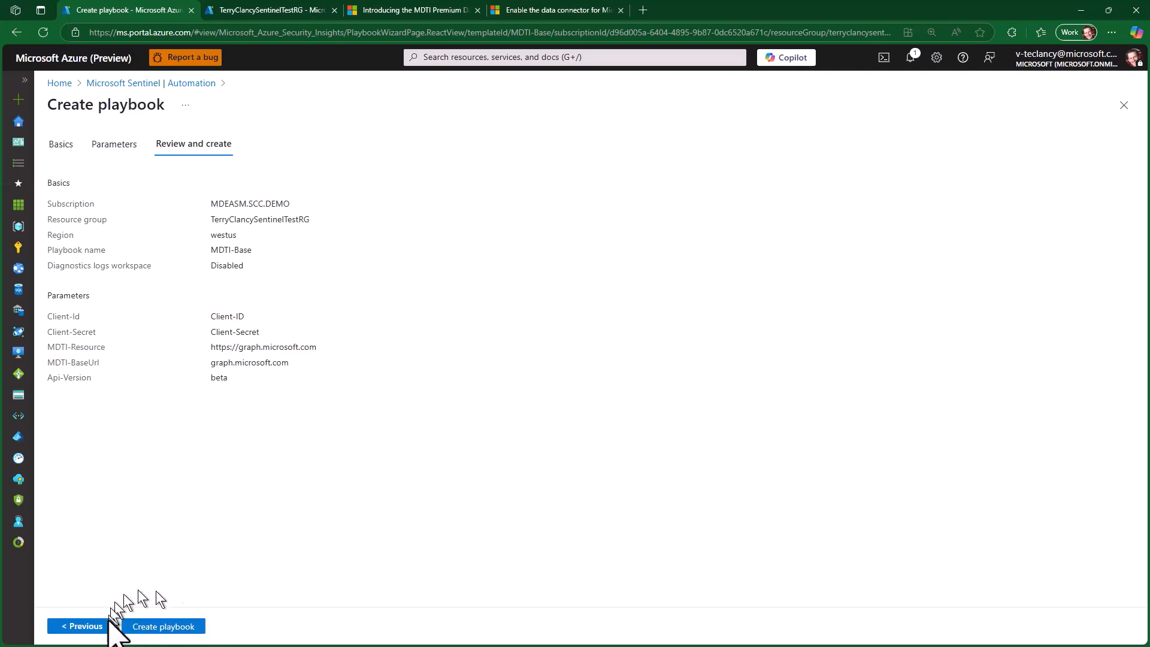
{"action": "left_click", "coordinate": [163, 626]}
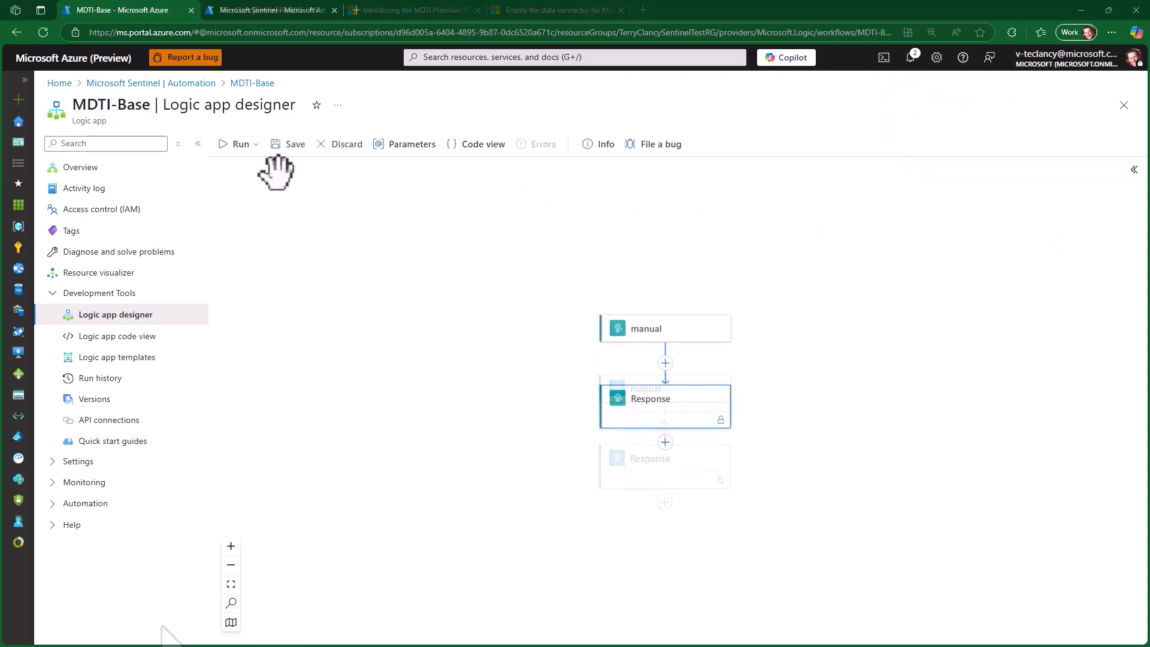
- Examine the parameters of the Response action in the MDTI-Base logic app, including its body and JSON schema, and collapse its details
{"action": "left_click", "coordinate": [673, 416]}
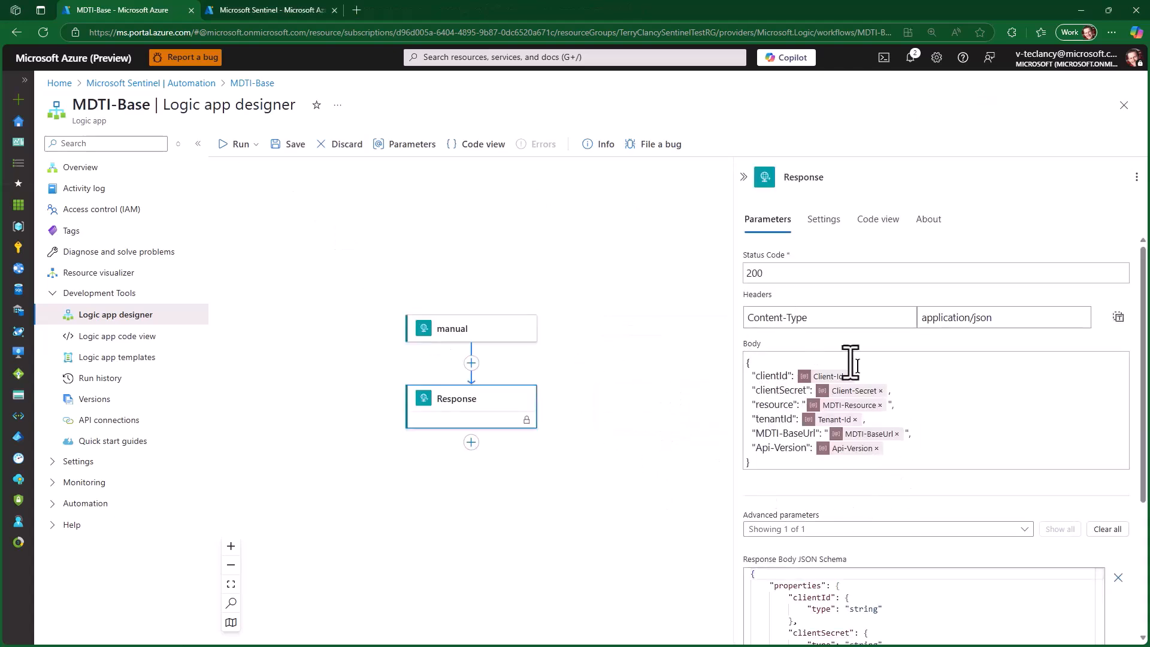
{"action": "scroll", "coordinate": [798, 454], "scroll_direction": "down", "scroll_amount": 5}
{"action": "scroll", "coordinate": [798, 453], "scroll_direction": "up", "scroll_amount": 5}
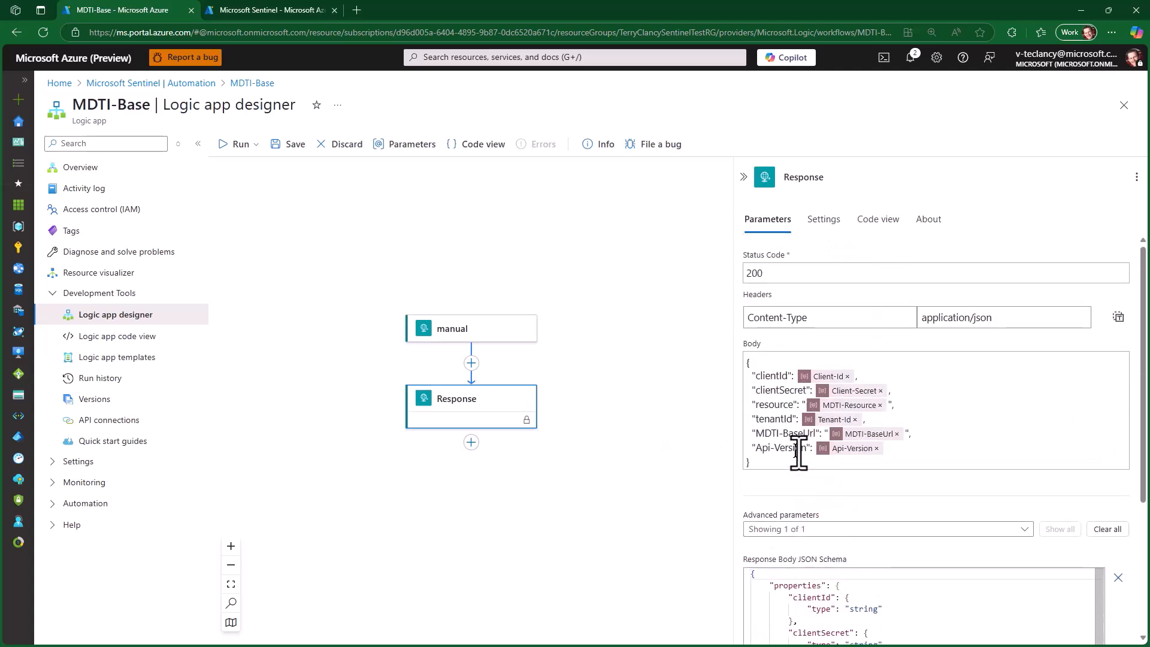
{"action": "left_click", "coordinate": [744, 177]}
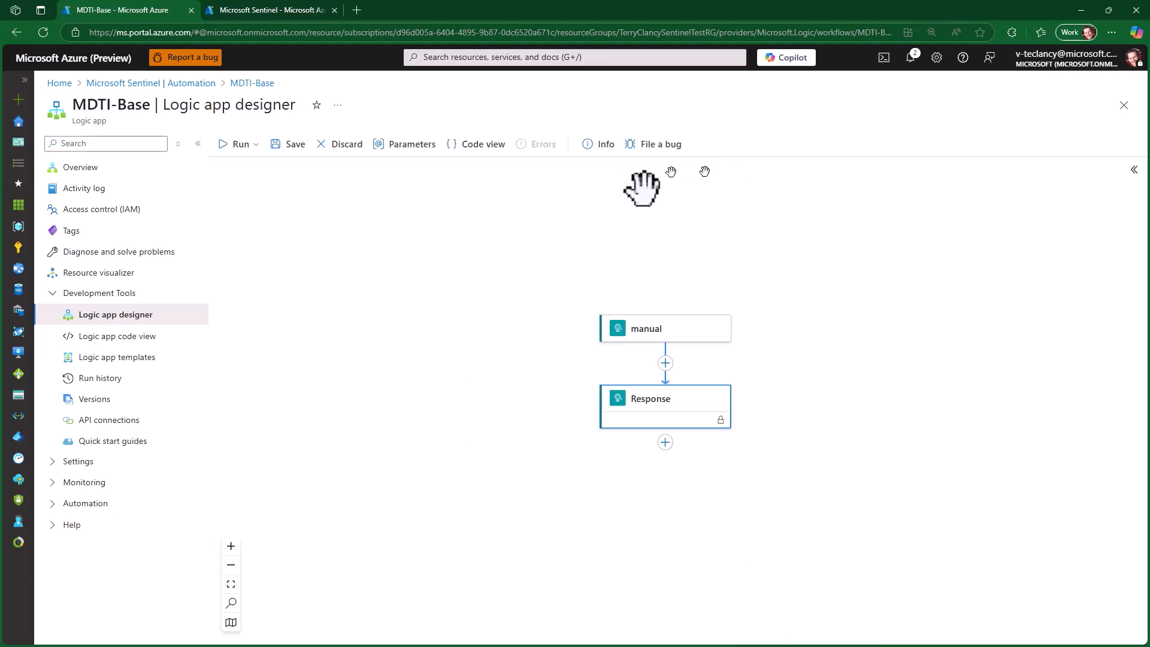
- Return to Microsoft Sentinel's automation page, list the active playbooks and open MDTI-Automated-Triage in the Logic app designer
{"action": "left_click", "coordinate": [257, 10]}
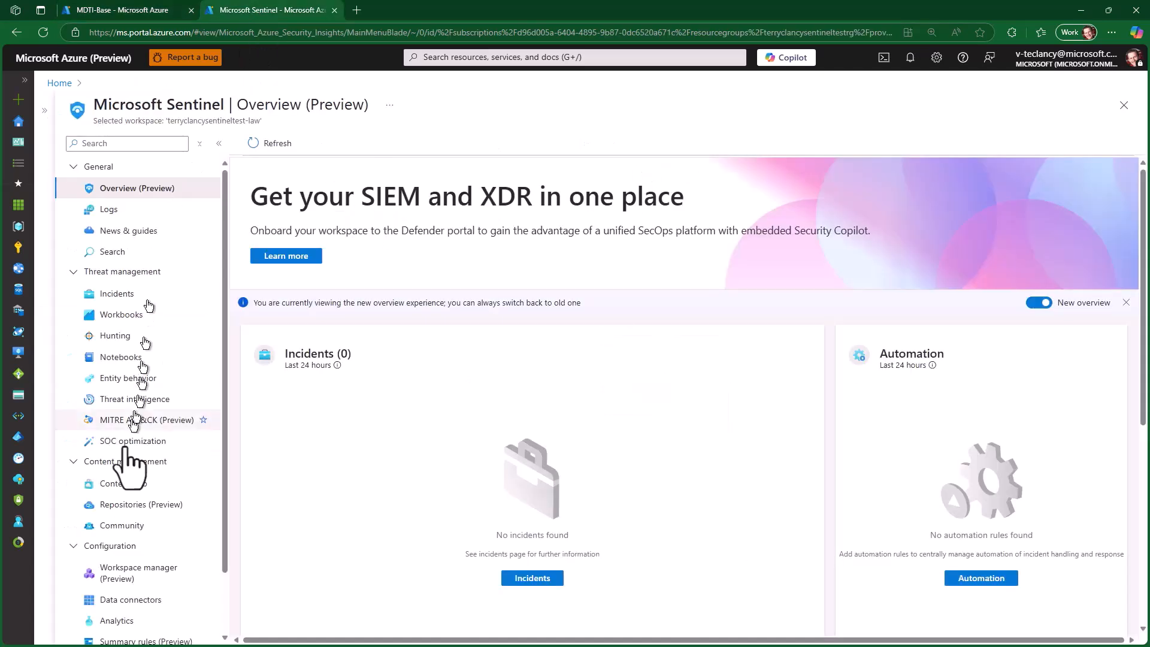
{"action": "scroll", "coordinate": [123, 575], "scroll_direction": "down", "scroll_amount": 1}
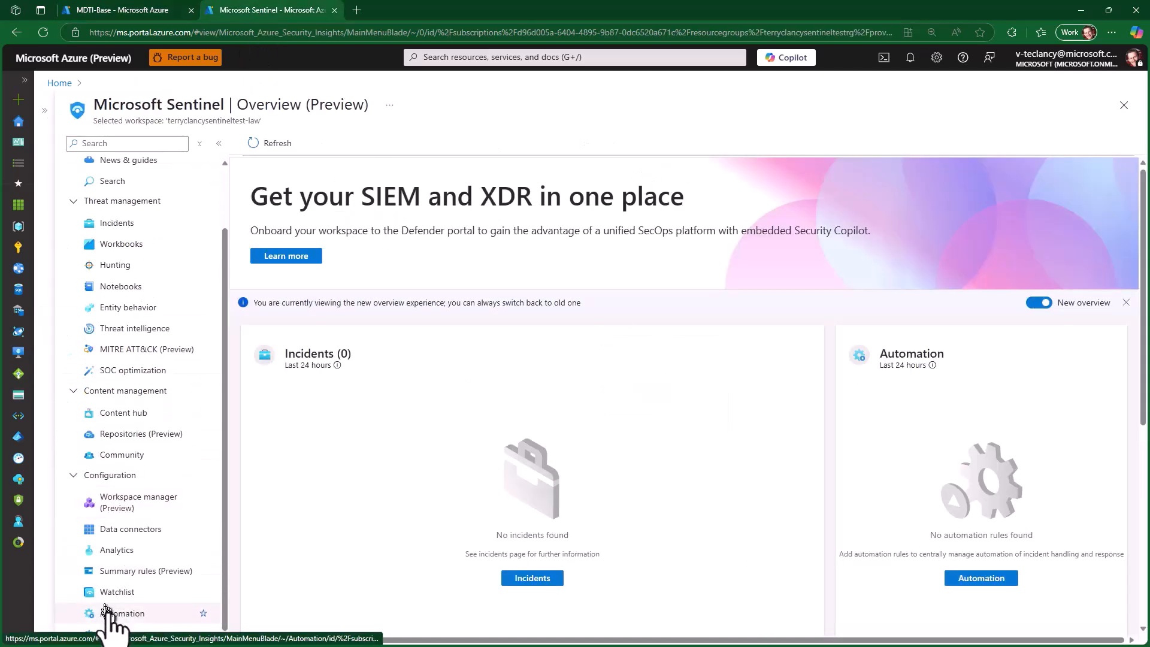
{"action": "left_click", "coordinate": [116, 614]}
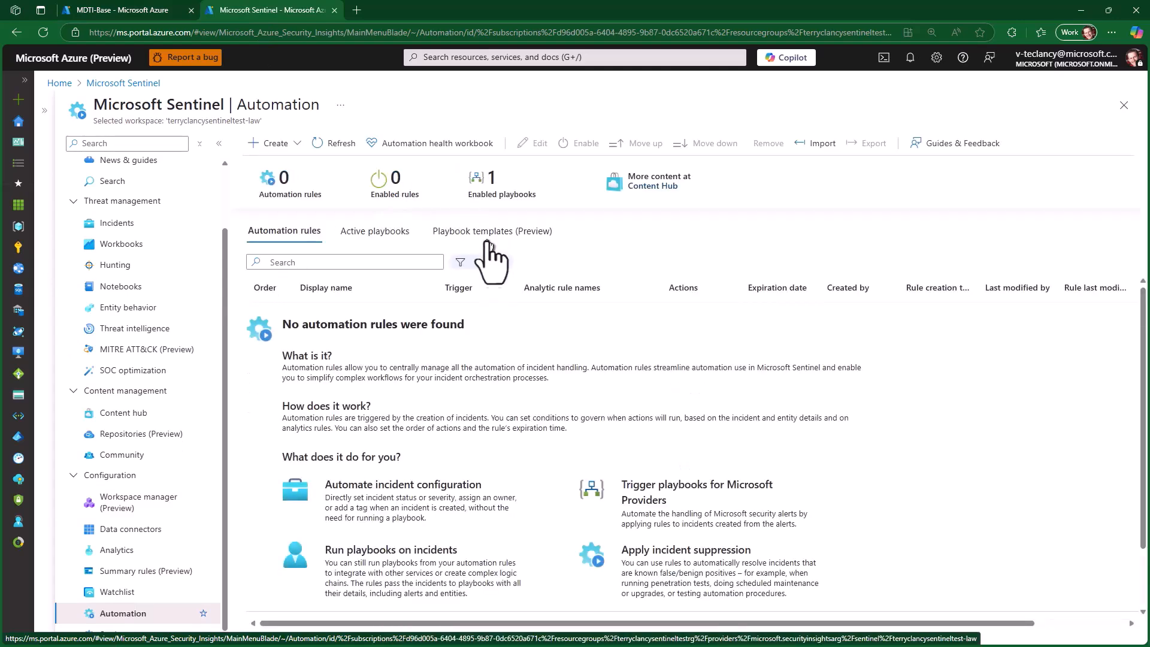
{"action": "left_click", "coordinate": [384, 234]}
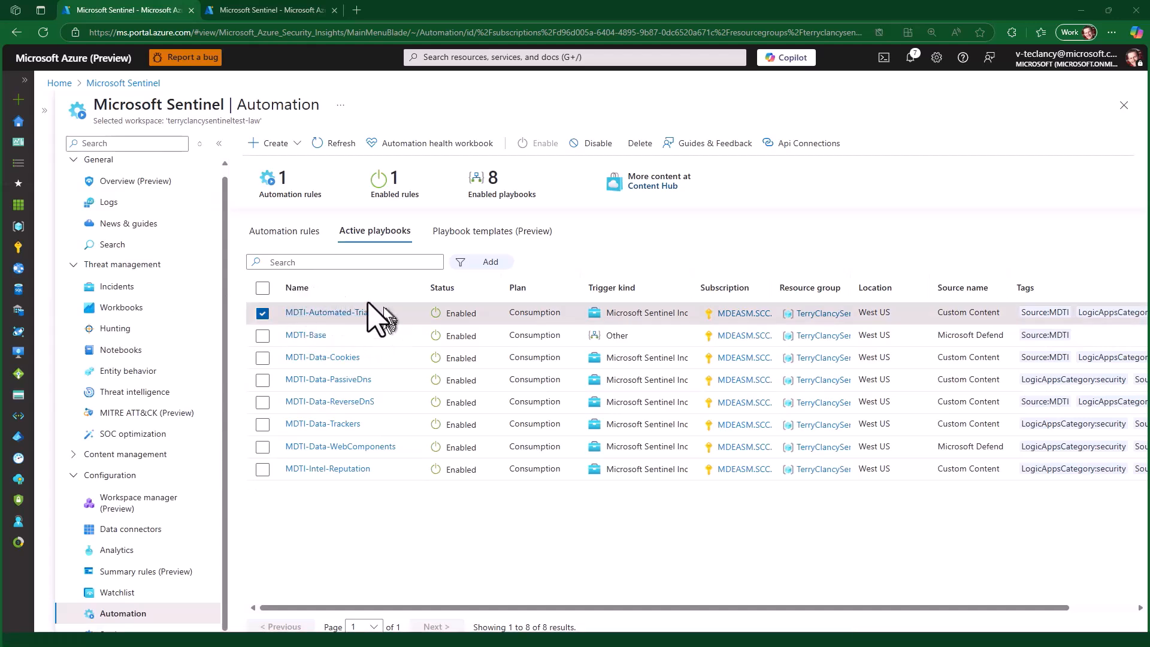
{"action": "left_click", "coordinate": [334, 312]}
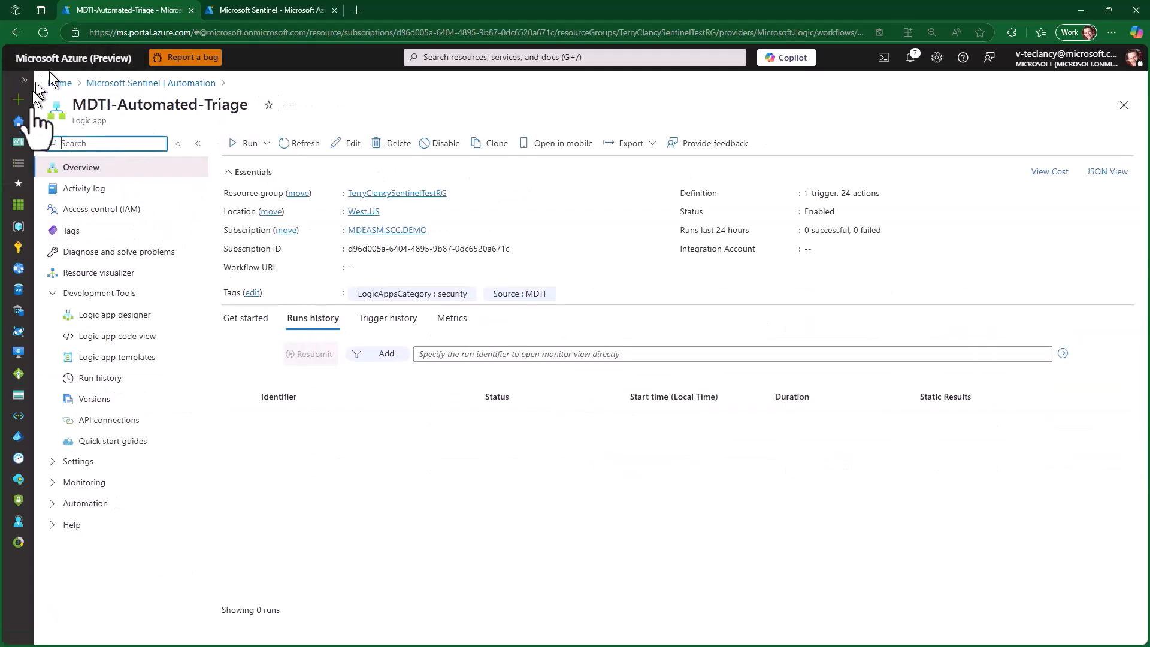
{"action": "left_click", "coordinate": [136, 318]}
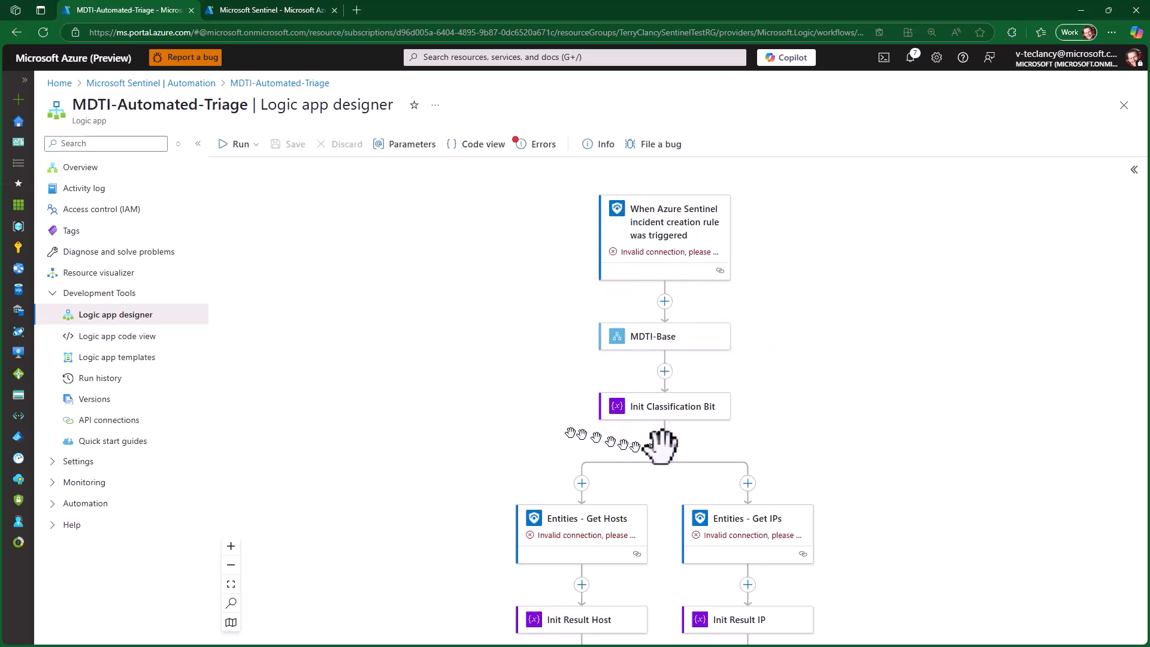
- Examine the MDTI-Automated-Triage workflow, expanding the For each Host and For each IP Address loops and following it to the Malicious or Suspicious condition
{"action": "scroll", "coordinate": [723, 451], "scroll_direction": "down", "scroll_amount": 3}
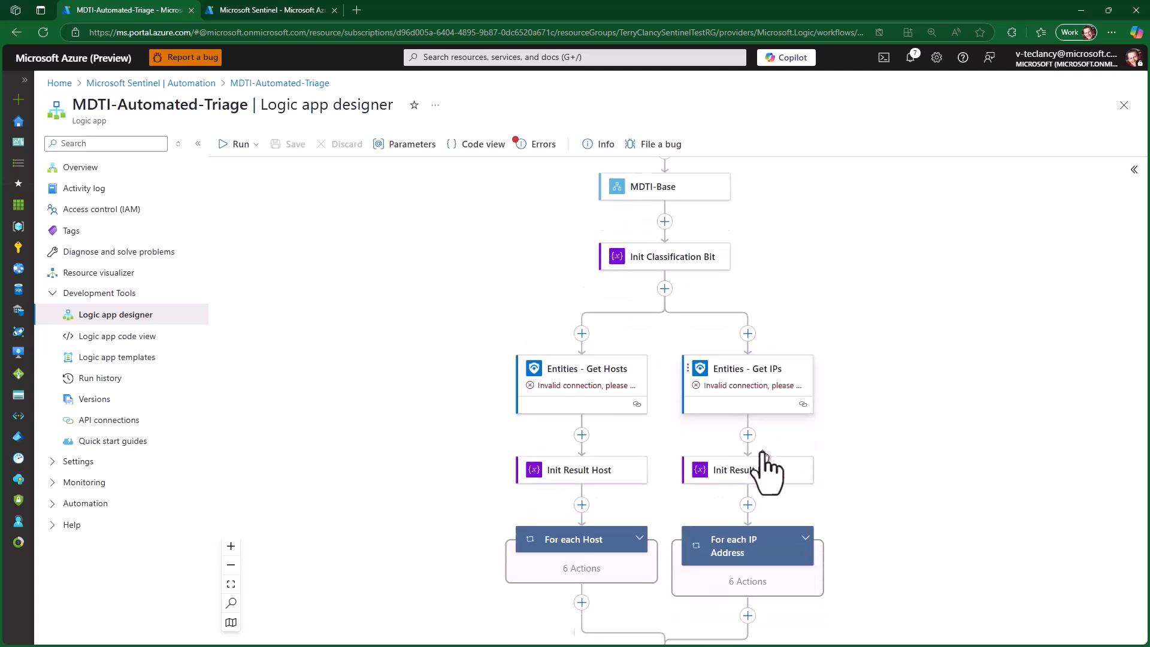
{"action": "scroll", "coordinate": [619, 441], "scroll_direction": "down", "scroll_amount": 2}
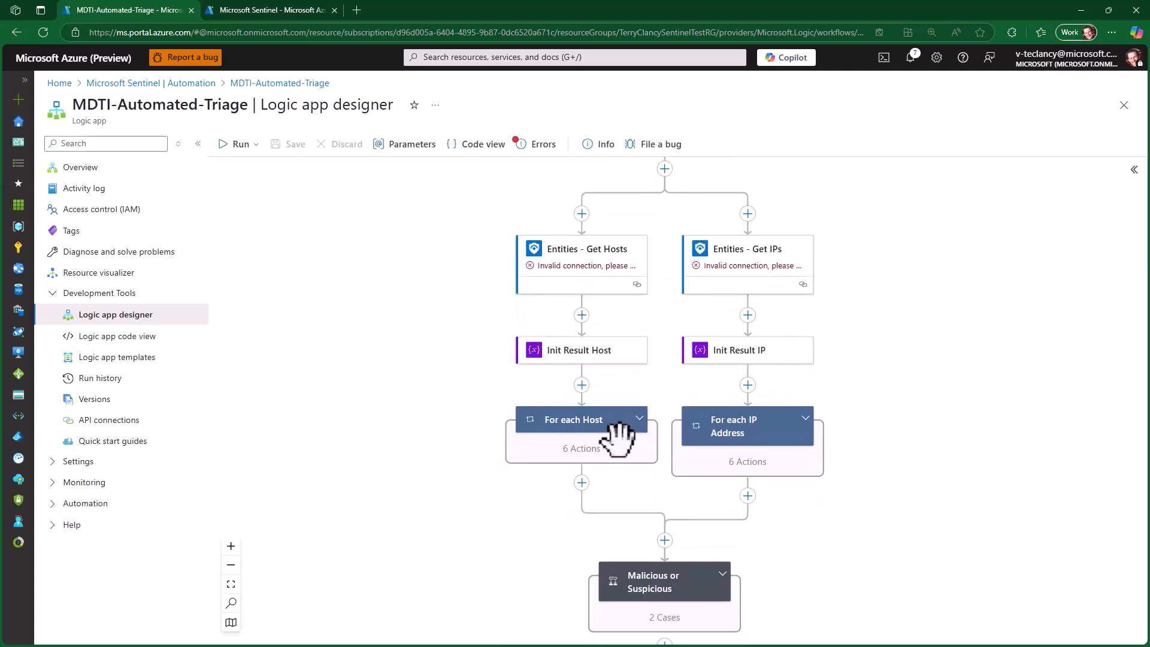
{"action": "left_click", "coordinate": [640, 420]}
{"action": "left_click", "coordinate": [807, 421]}
{"action": "scroll", "coordinate": [911, 425], "scroll_direction": "down", "scroll_amount": 2}
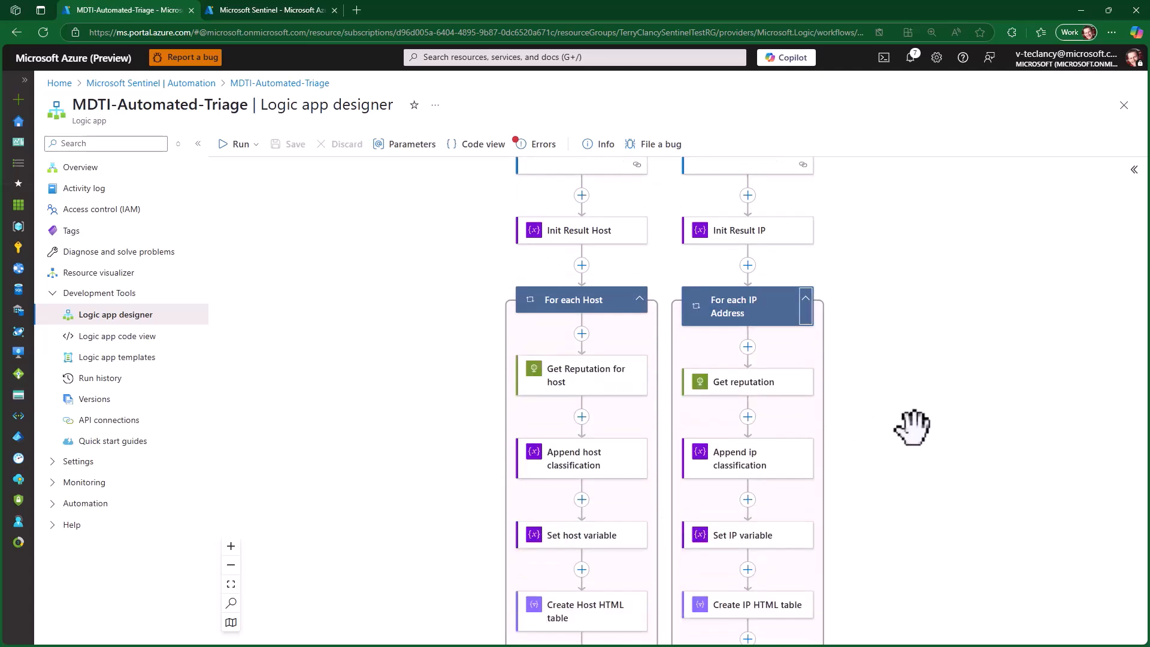
{"action": "scroll", "coordinate": [912, 427], "scroll_direction": "down", "scroll_amount": 2}
{"action": "scroll", "coordinate": [911, 427], "scroll_direction": "down", "scroll_amount": 4}
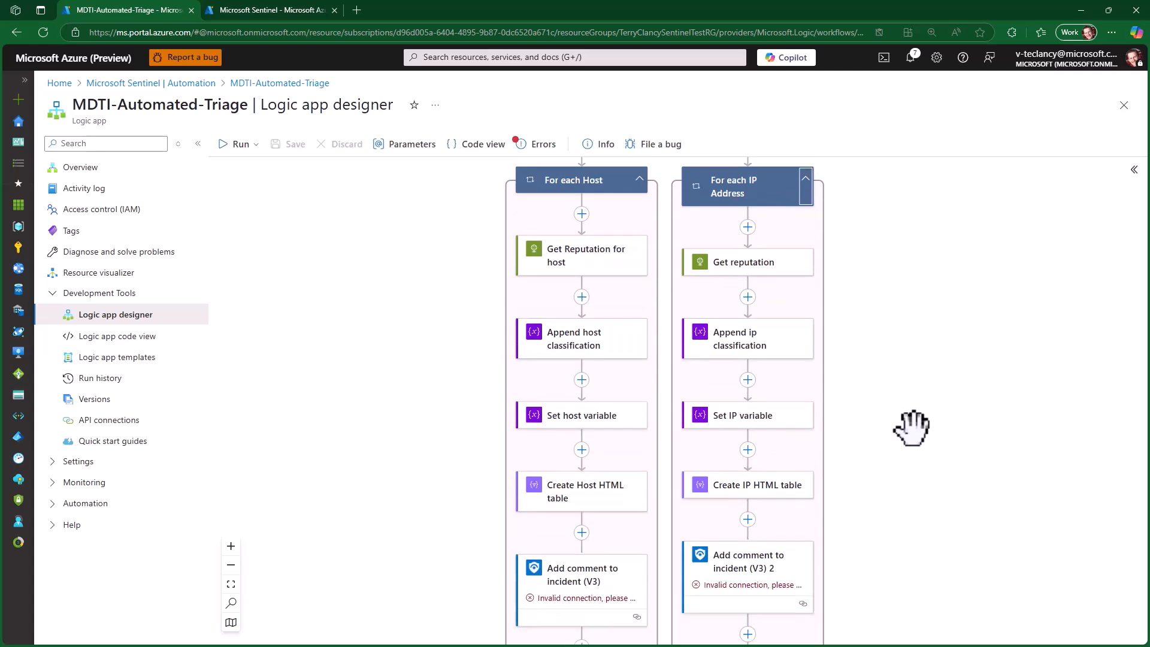
{"action": "scroll", "coordinate": [912, 427], "scroll_direction": "down", "scroll_amount": 4}
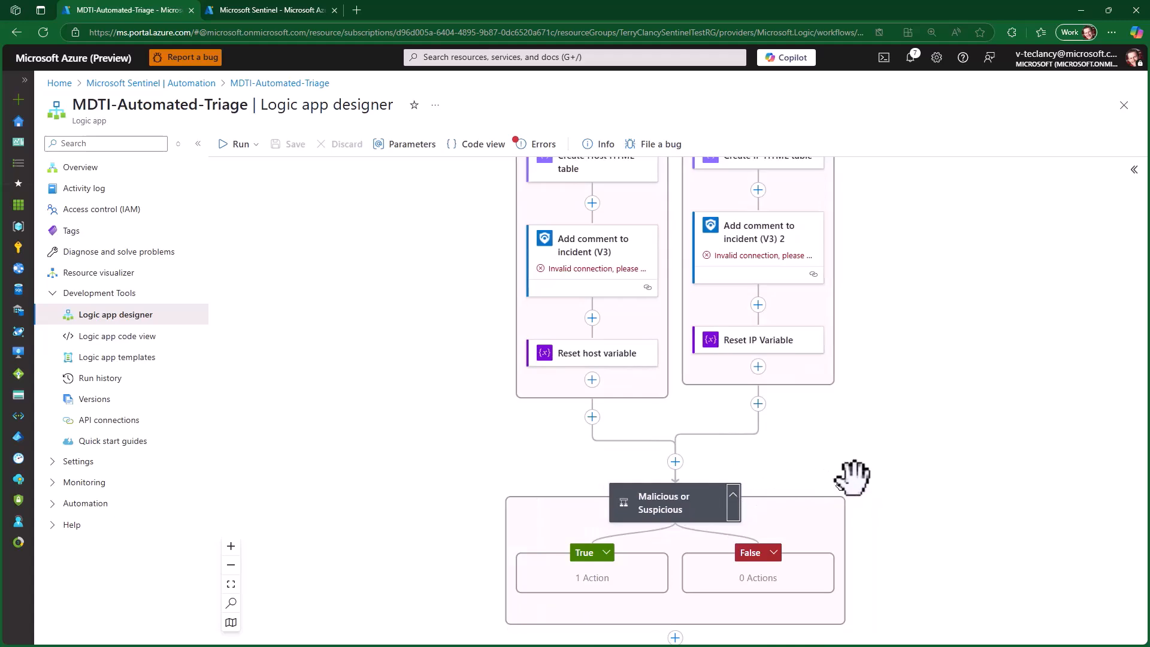
{"action": "scroll", "coordinate": [848, 475], "scroll_direction": "down", "scroll_amount": 3}
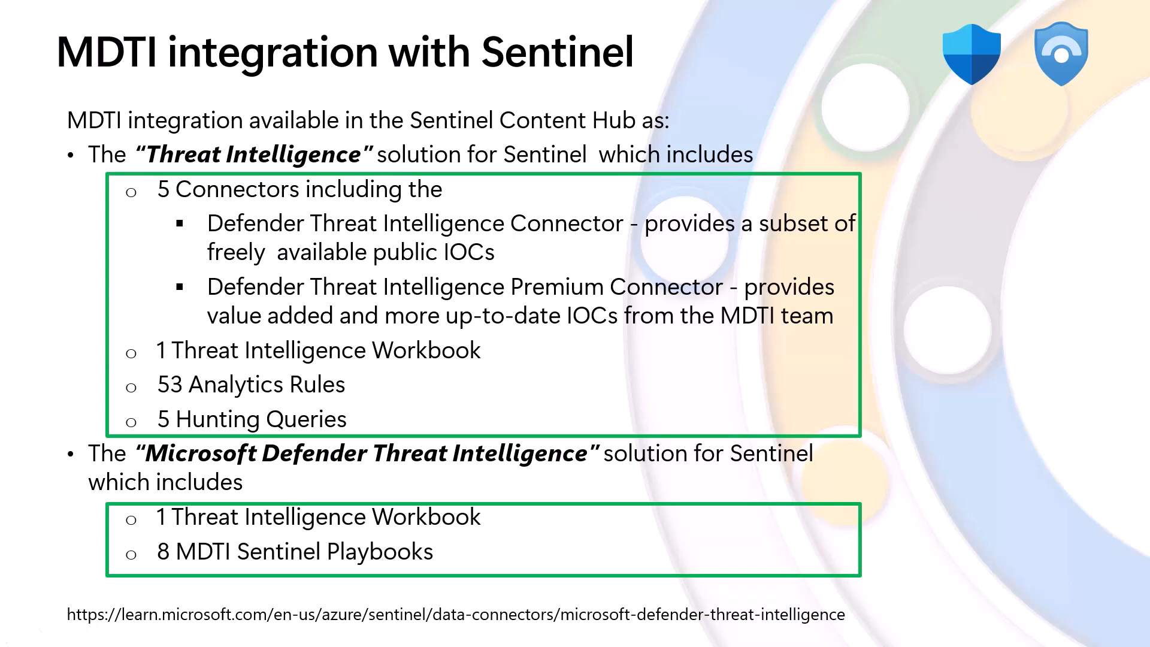
{"action": "left_click", "coordinate": [1098, 601]}
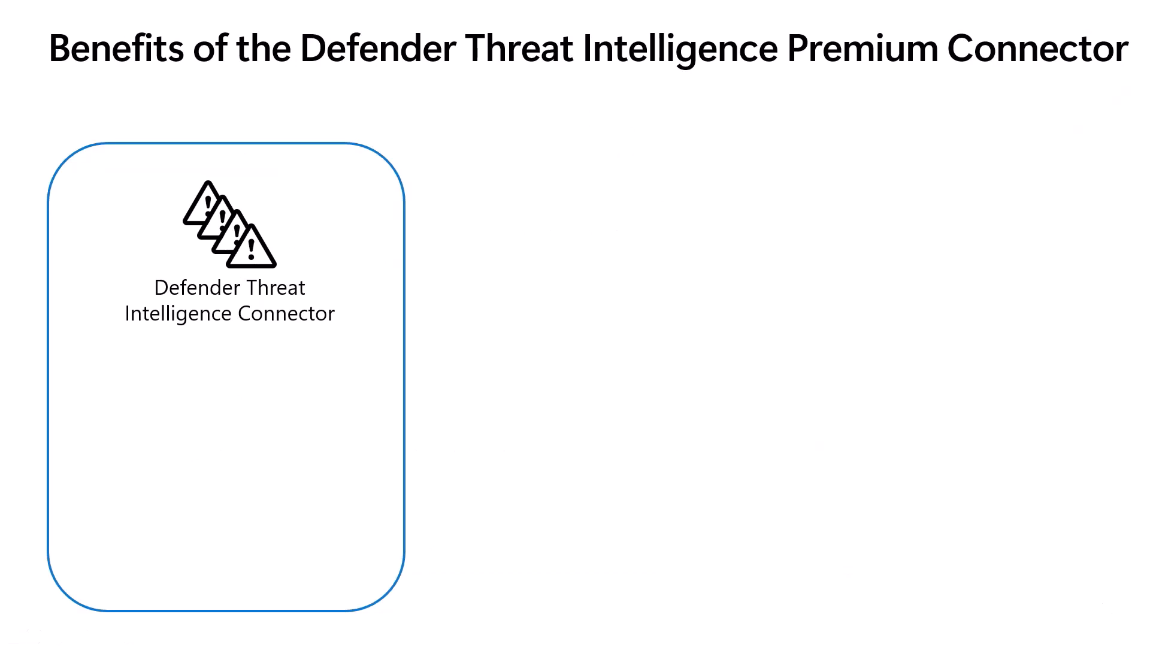
{"action": "key", "text": "Right"}
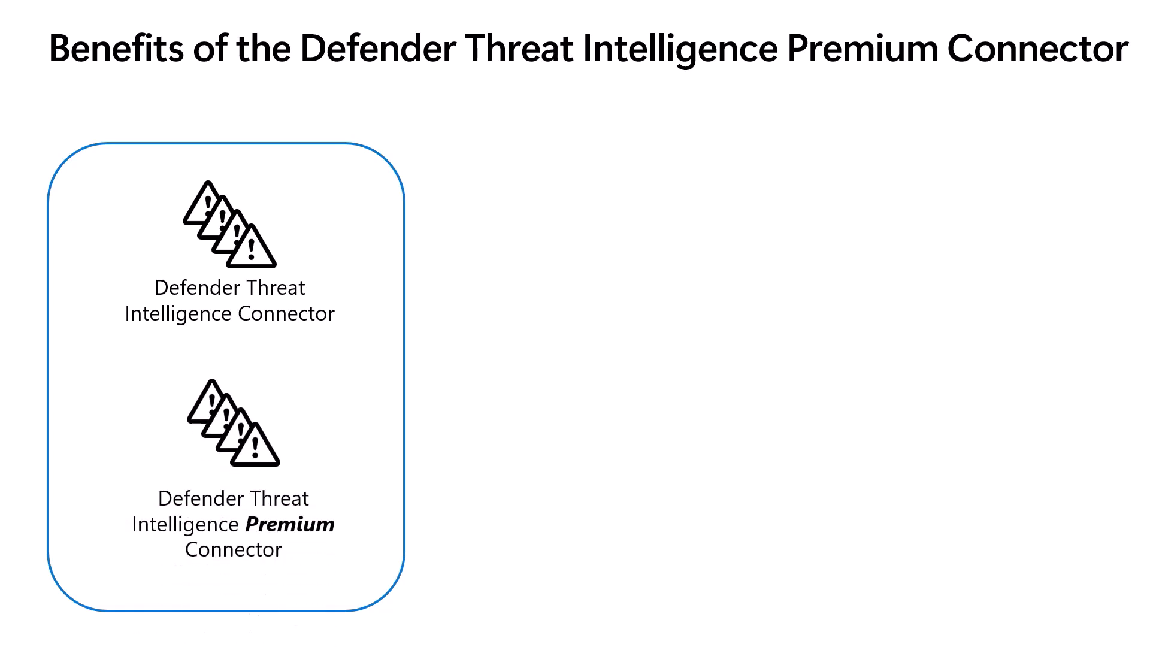
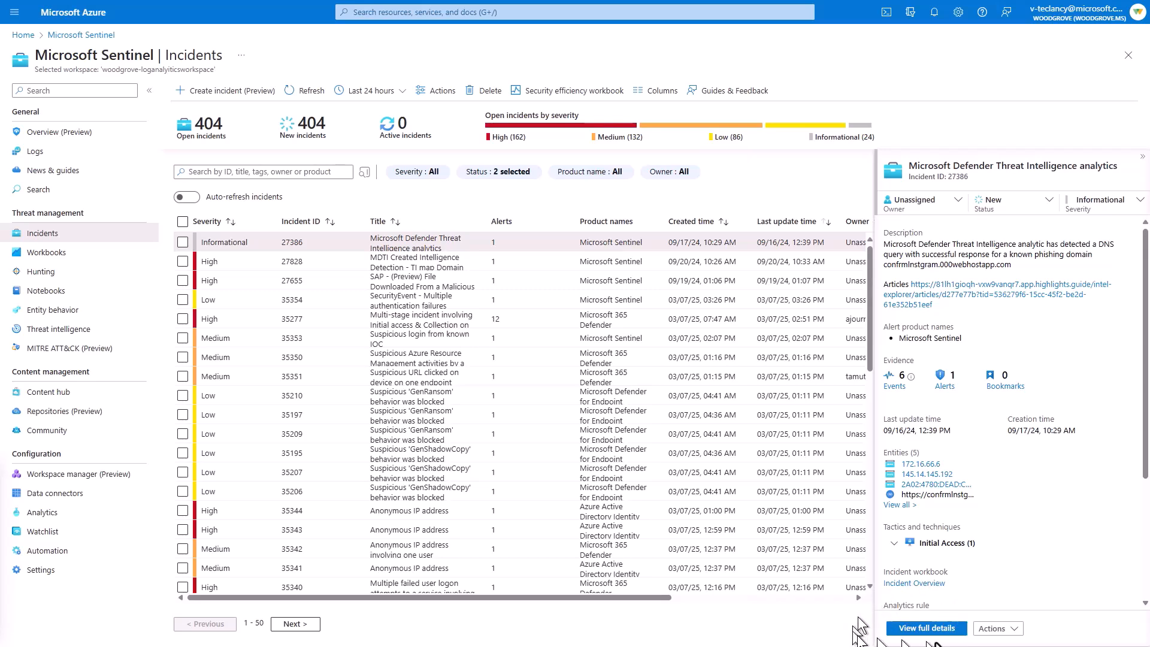
- Open the full details of the Microsoft Defender Threat Intelligence analytics incident, follow its article link and show the article's public indicator
{"action": "left_click", "coordinate": [934, 629]}
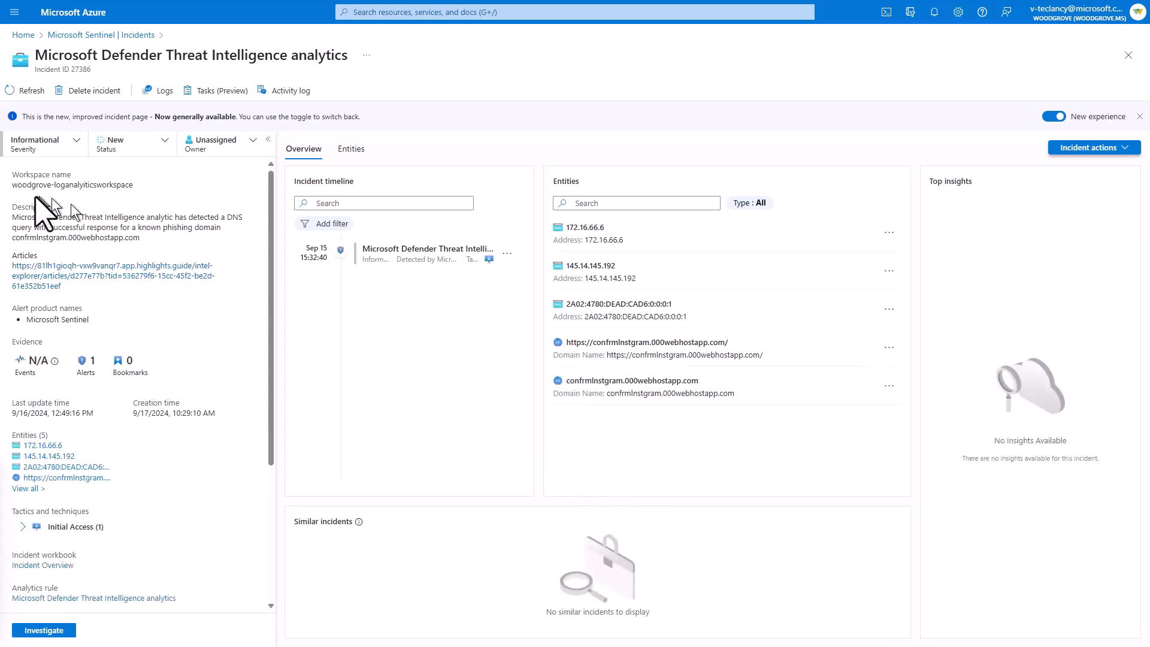
{"action": "left_click", "coordinate": [51, 279]}
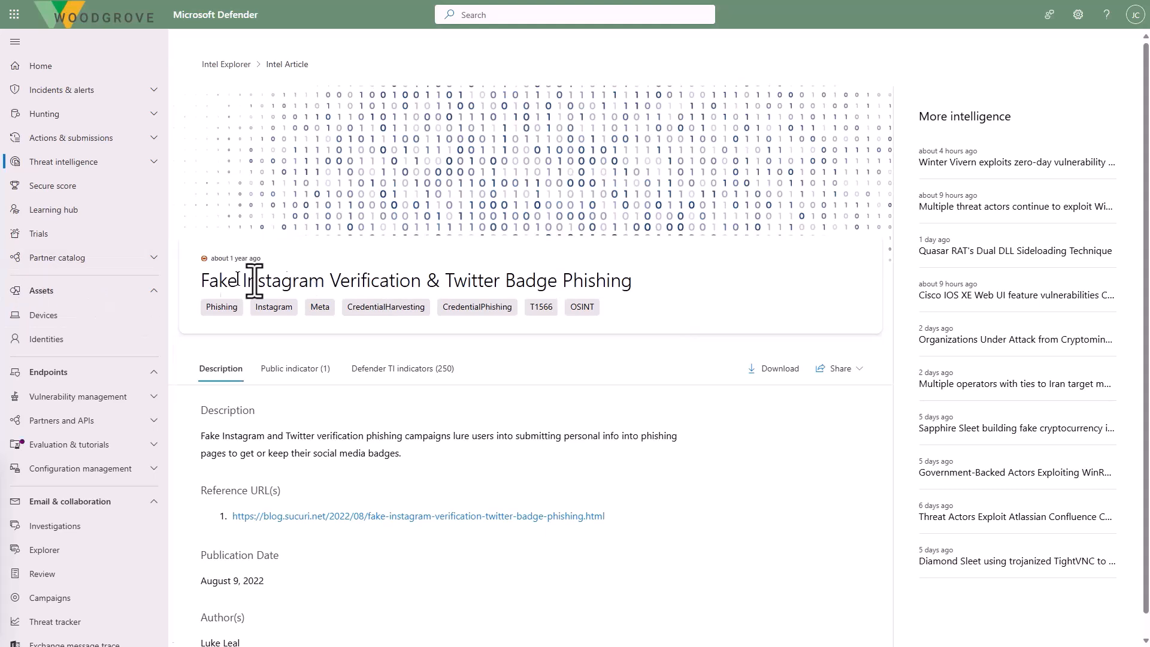
{"action": "left_click", "coordinate": [285, 376]}
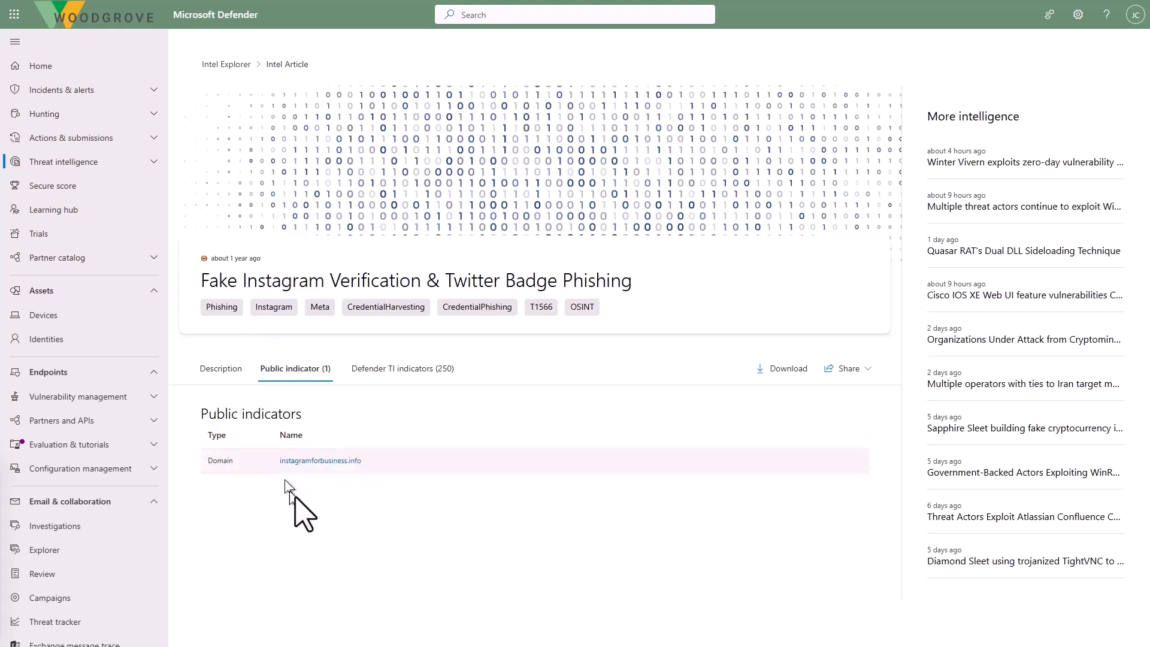
- Open the indicator instagramforbusiness.info, list its host pairs and pivot to the child hostname newbigdata.science
{"action": "left_click", "coordinate": [324, 461]}
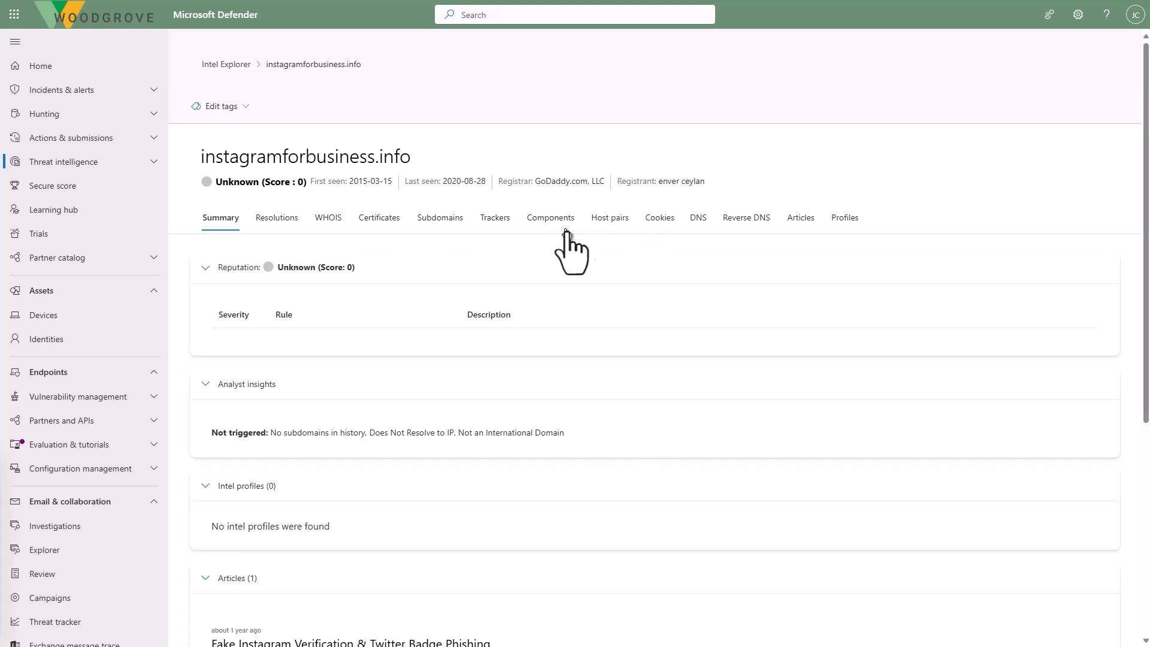
{"action": "left_click", "coordinate": [617, 222]}
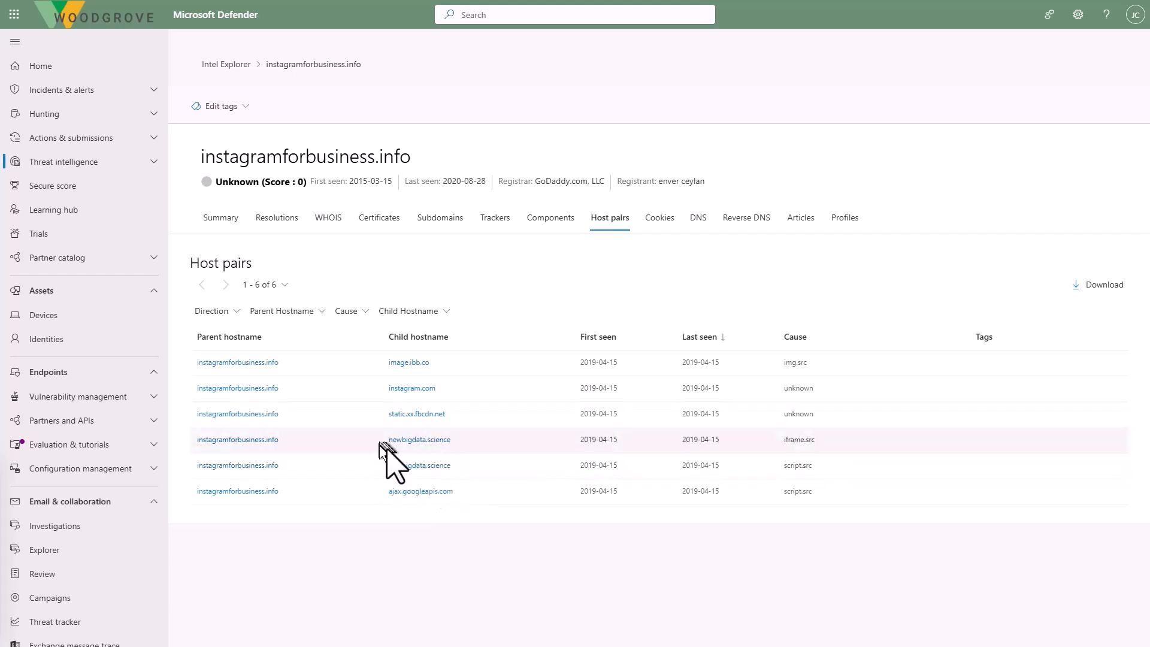
{"action": "left_click", "coordinate": [412, 439]}
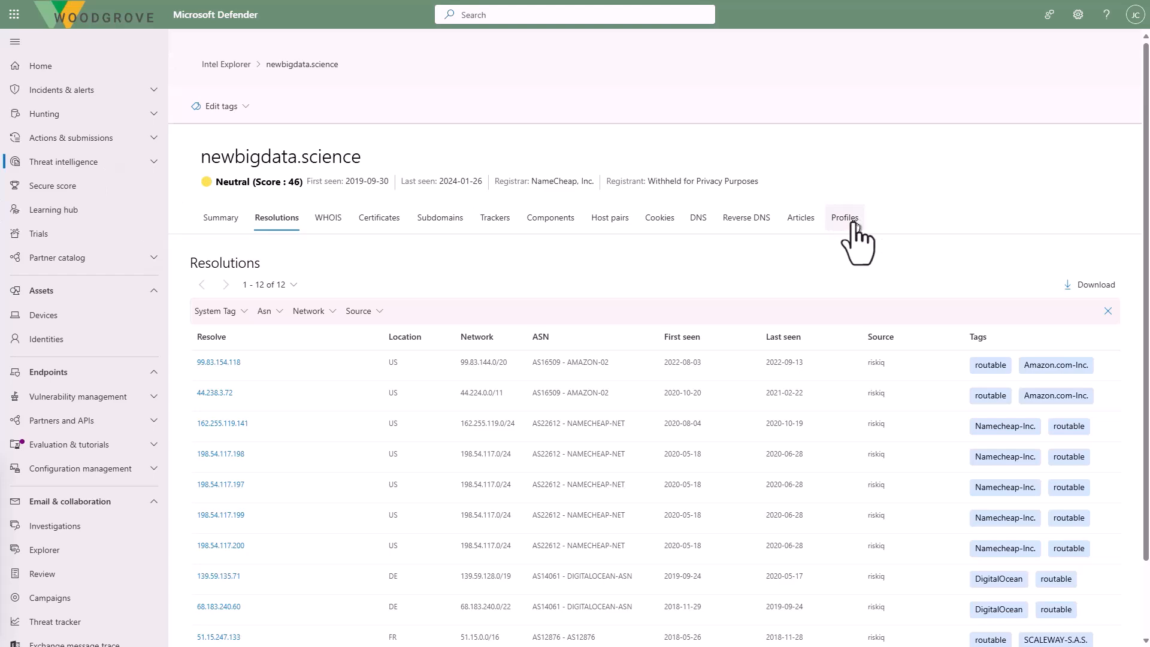
- Return to the phishing article and open confrmlnstgram.000webhostapp.com from its Defender TI indicators
{"action": "left_click", "coordinate": [210, 64]}
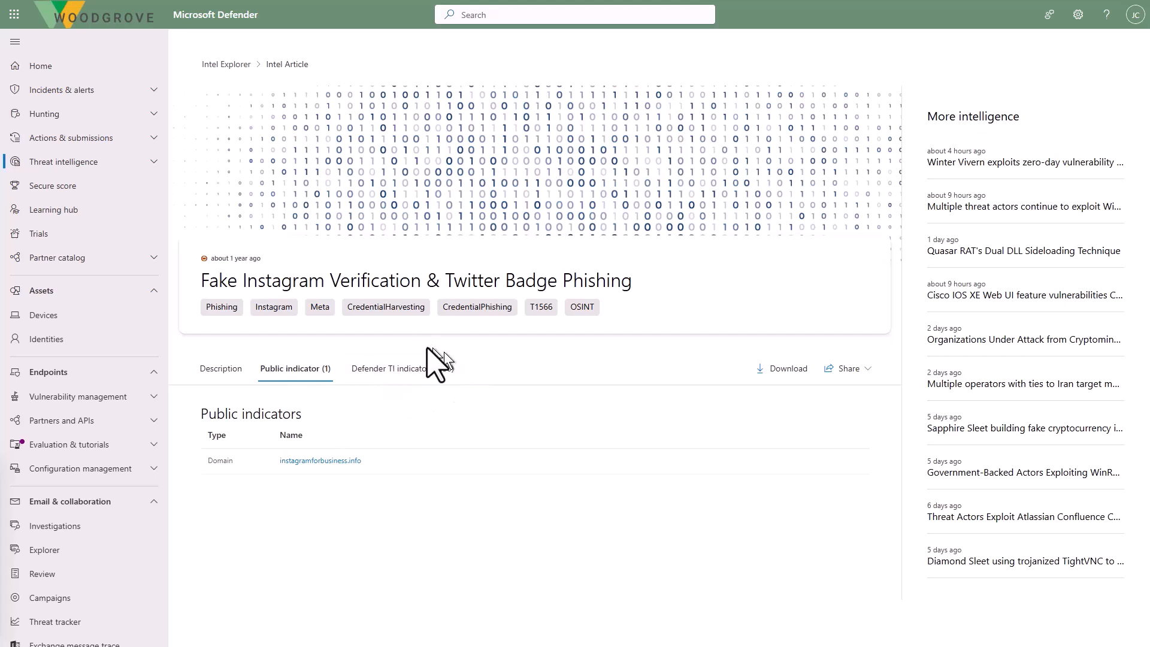
{"action": "left_click", "coordinate": [403, 369]}
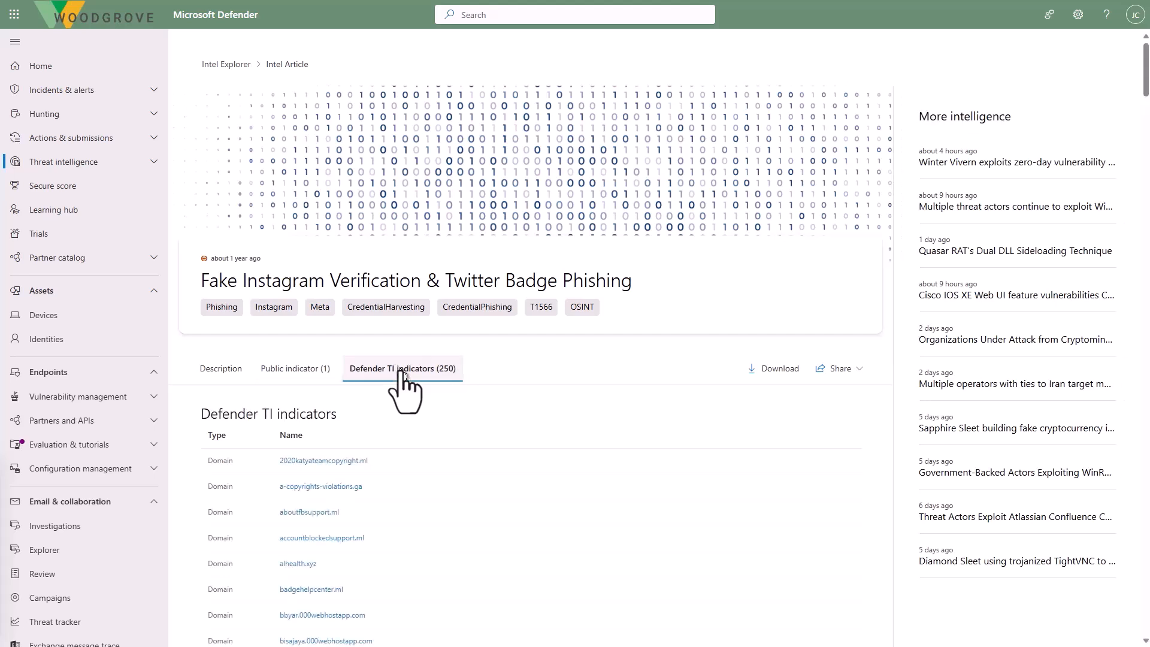
{"action": "scroll", "coordinate": [386, 491], "scroll_direction": "down", "scroll_amount": 5}
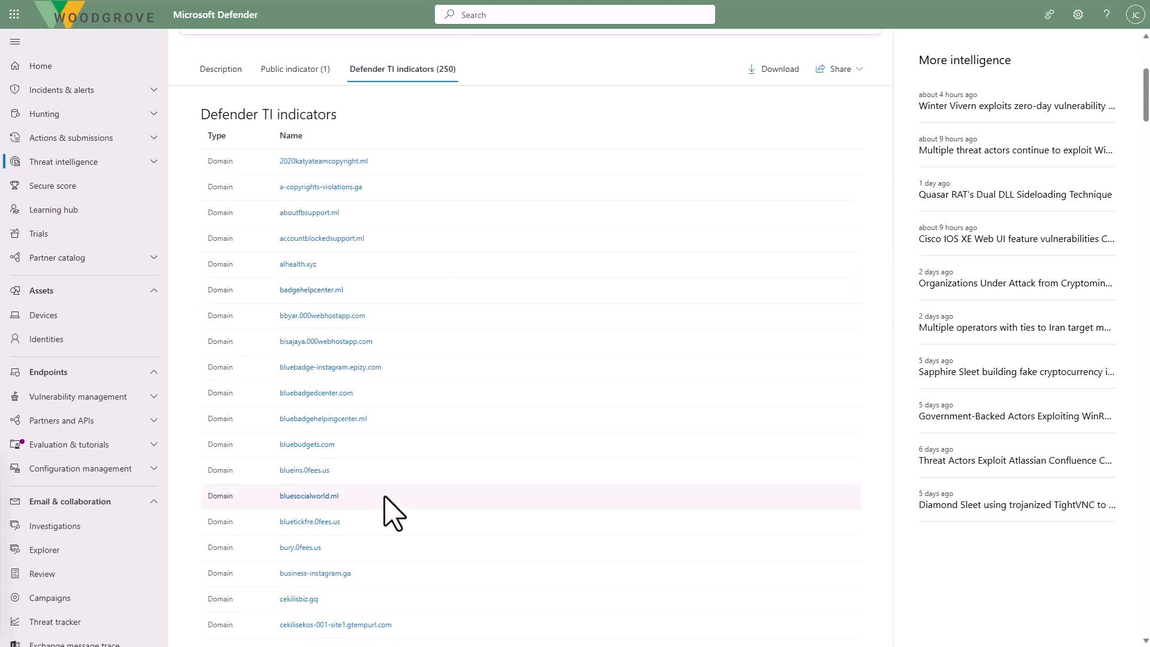
{"action": "scroll", "coordinate": [386, 513], "scroll_direction": "down", "scroll_amount": 4}
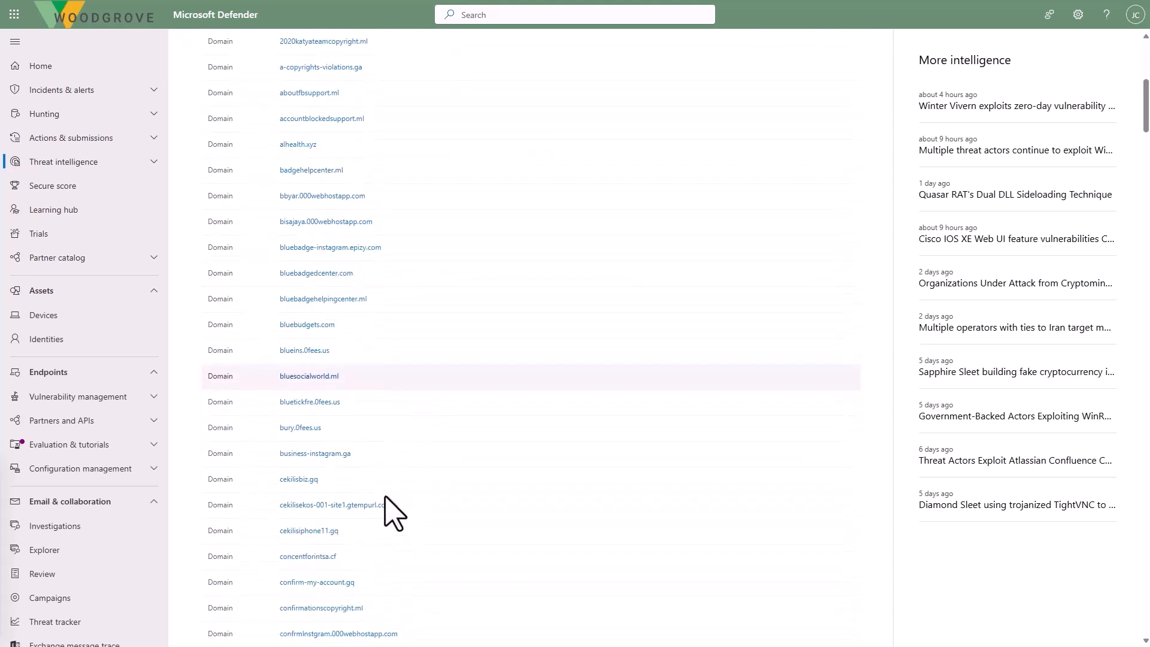
{"action": "scroll", "coordinate": [393, 514], "scroll_direction": "down", "scroll_amount": 1}
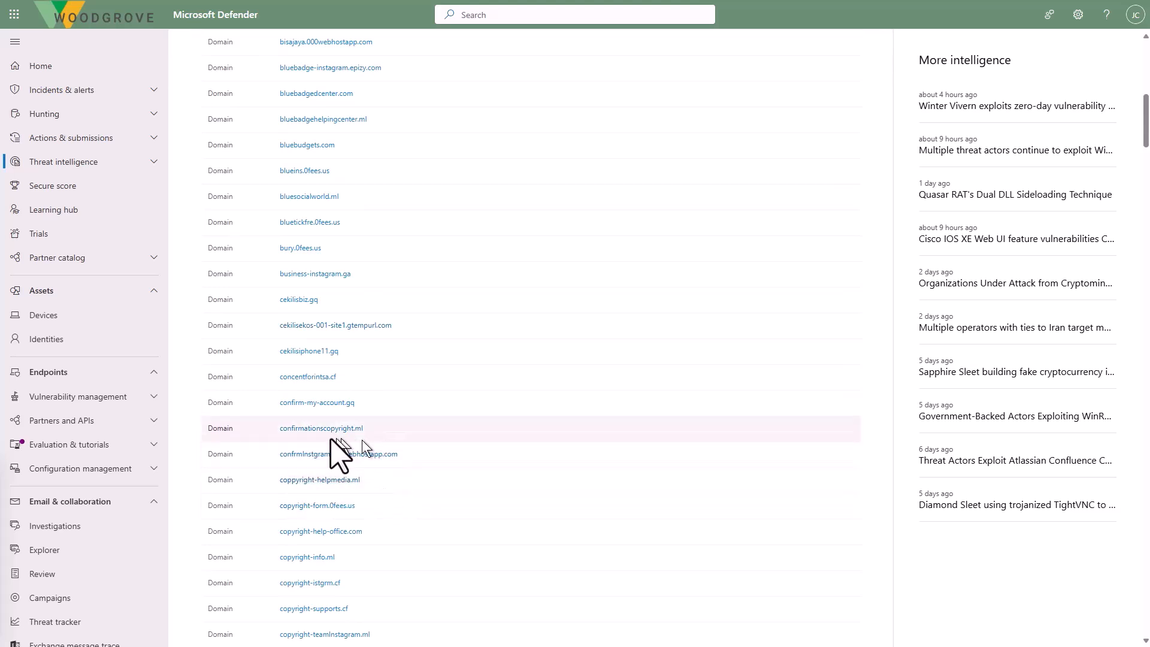
{"action": "left_click", "coordinate": [372, 455]}
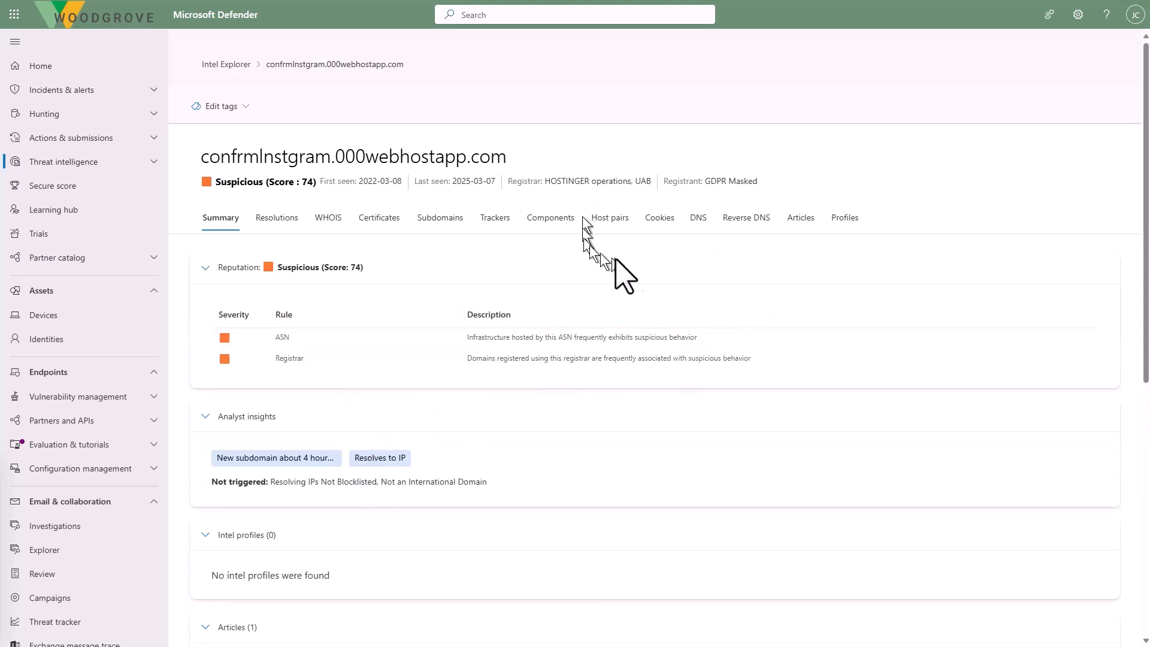
- Pivot through the domain's host pairs to newbigdata.science and filter that host's pairs by the cause script.src
{"action": "left_click", "coordinate": [610, 219]}
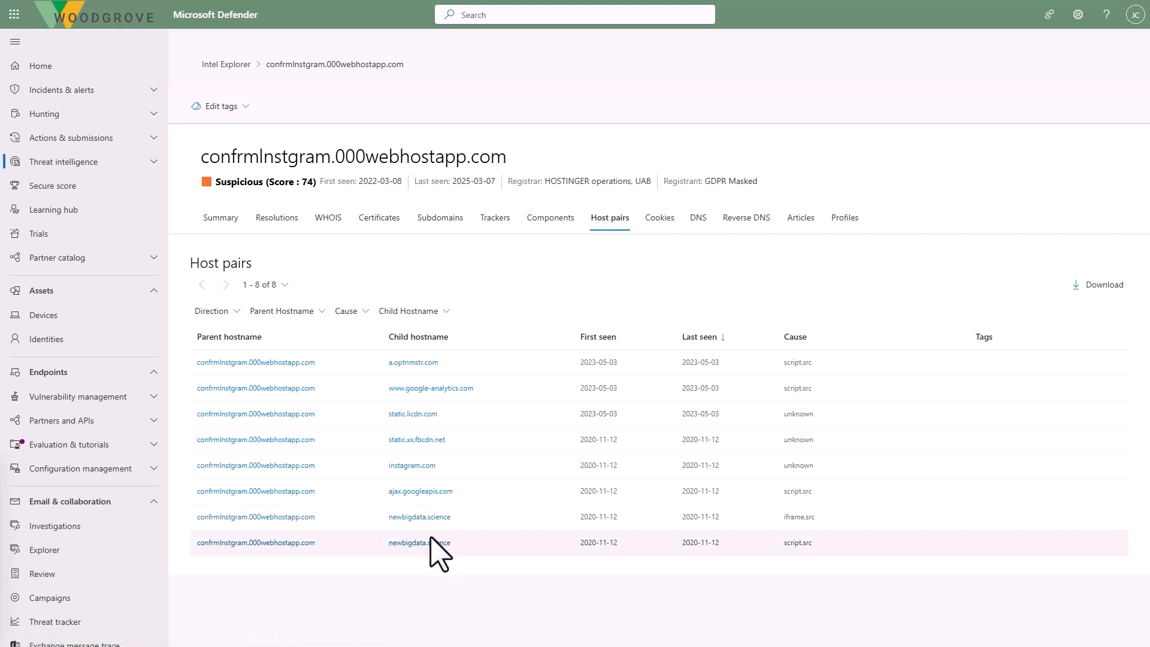
{"action": "left_click", "coordinate": [444, 543]}
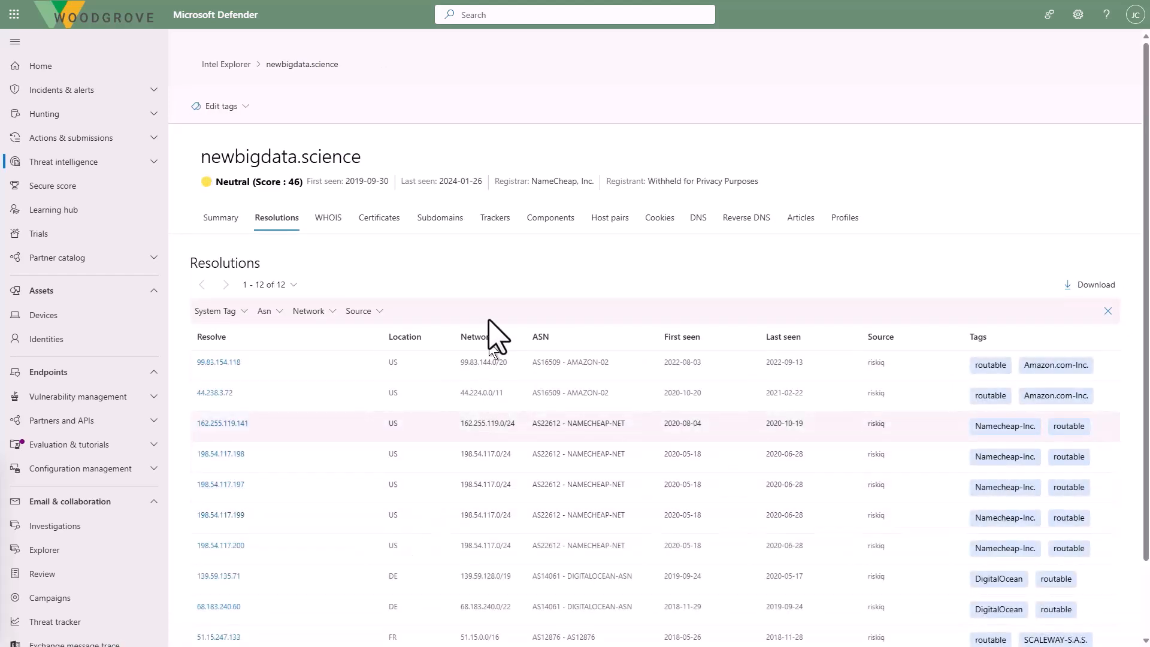
{"action": "left_click", "coordinate": [609, 220]}
{"action": "left_click", "coordinate": [352, 311]}
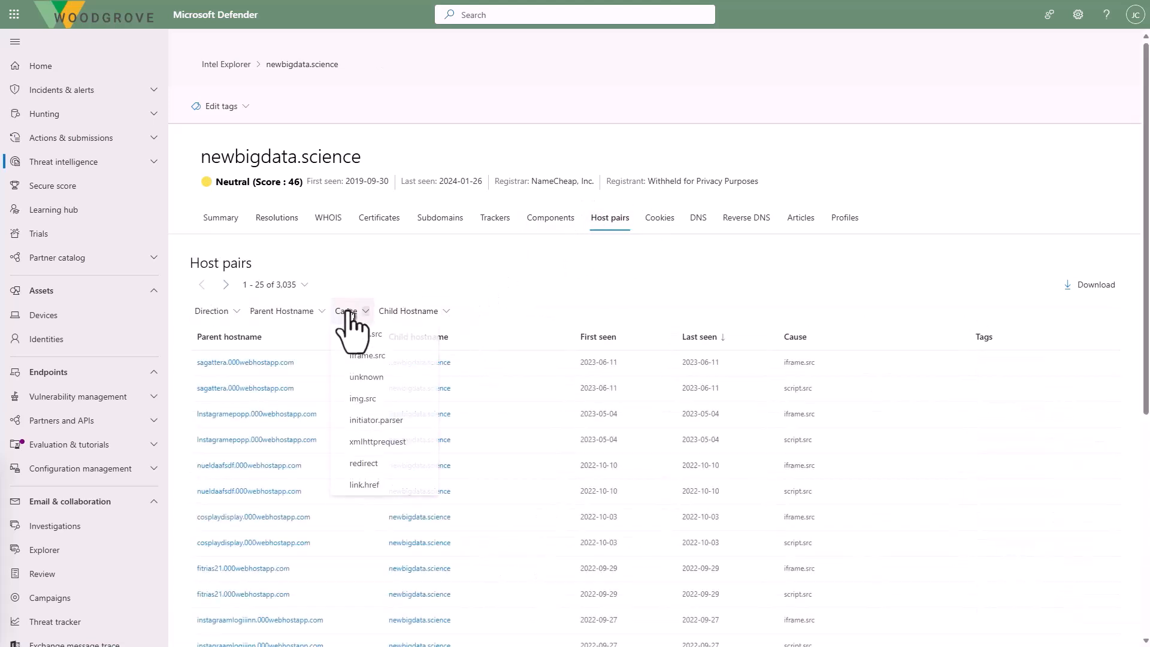
{"action": "left_click", "coordinate": [366, 336]}
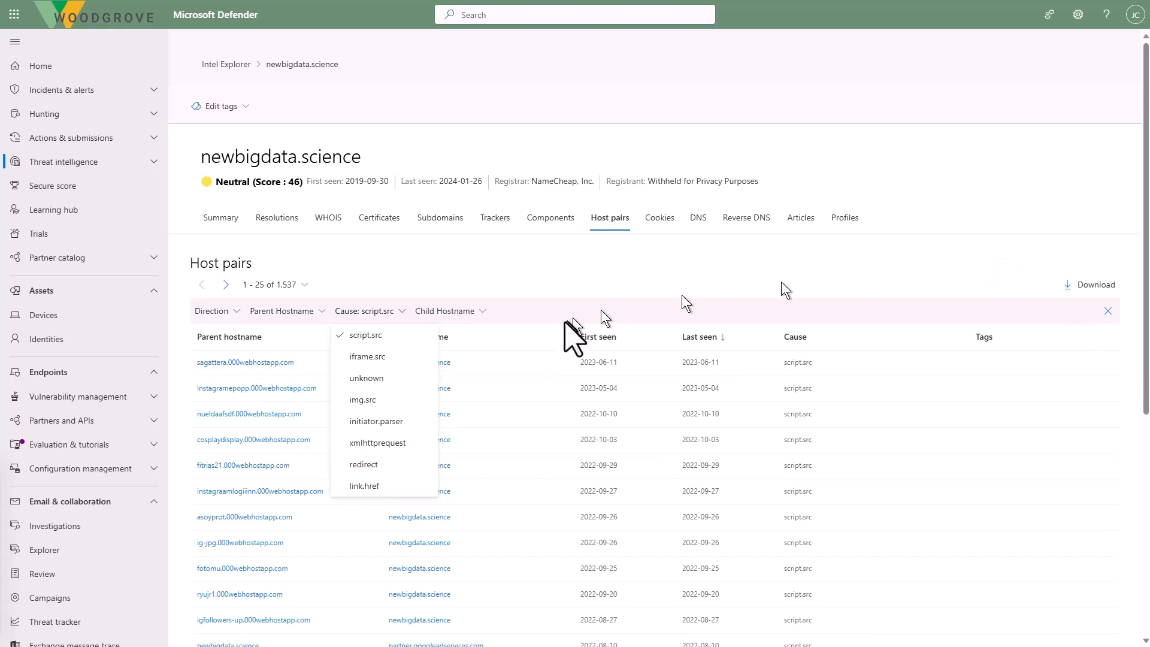
{"action": "scroll", "coordinate": [550, 329], "scroll_direction": "down", "scroll_amount": 5}
{"action": "scroll", "coordinate": [549, 326], "scroll_direction": "down", "scroll_amount": 1}
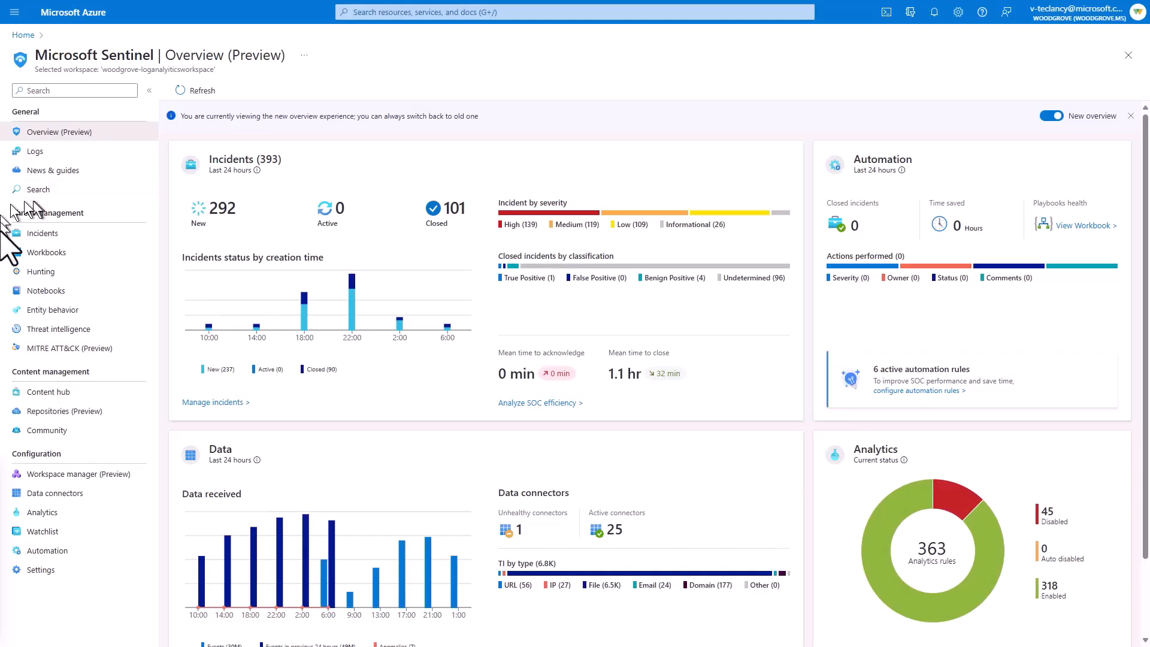
- Open the full details of the SAP - (Preview) File Downloaded From a Malicious IP Address incident in Microsoft Sentinel and view its alert
{"action": "left_click", "coordinate": [53, 236]}
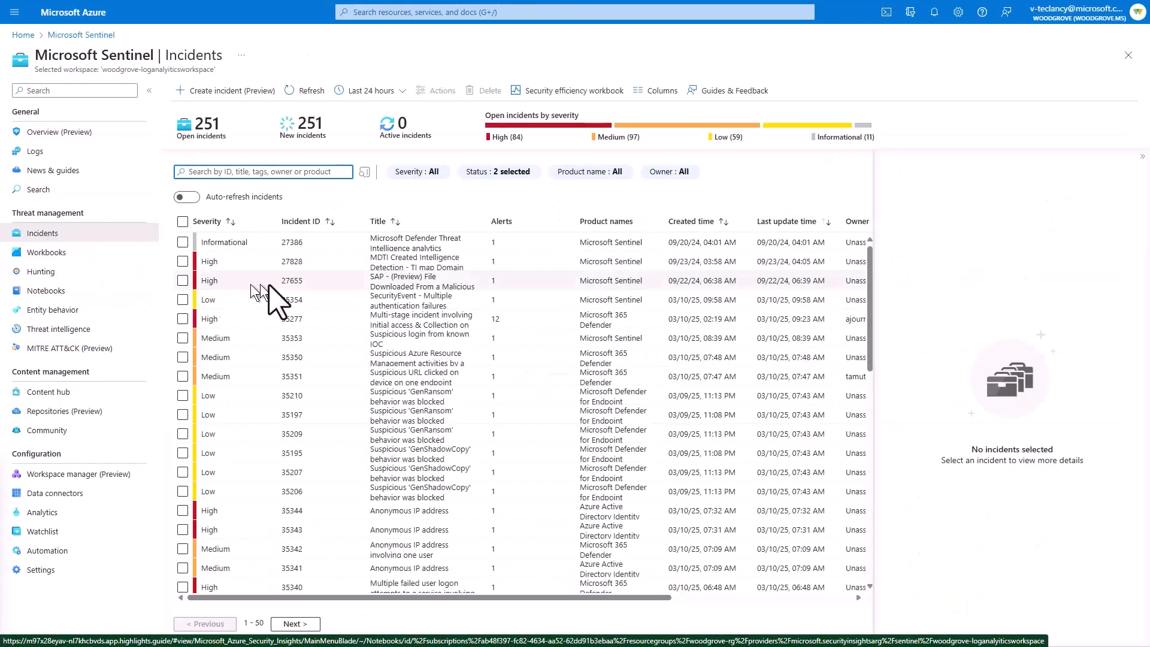
{"action": "left_click", "coordinate": [402, 286]}
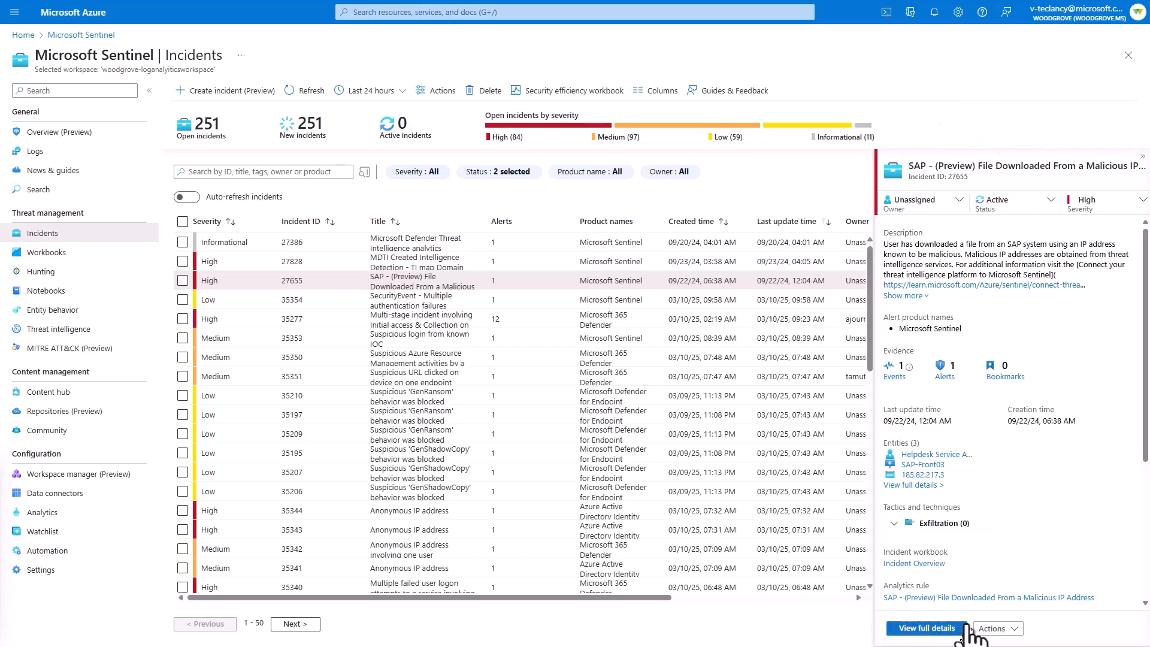
{"action": "left_click", "coordinate": [929, 629]}
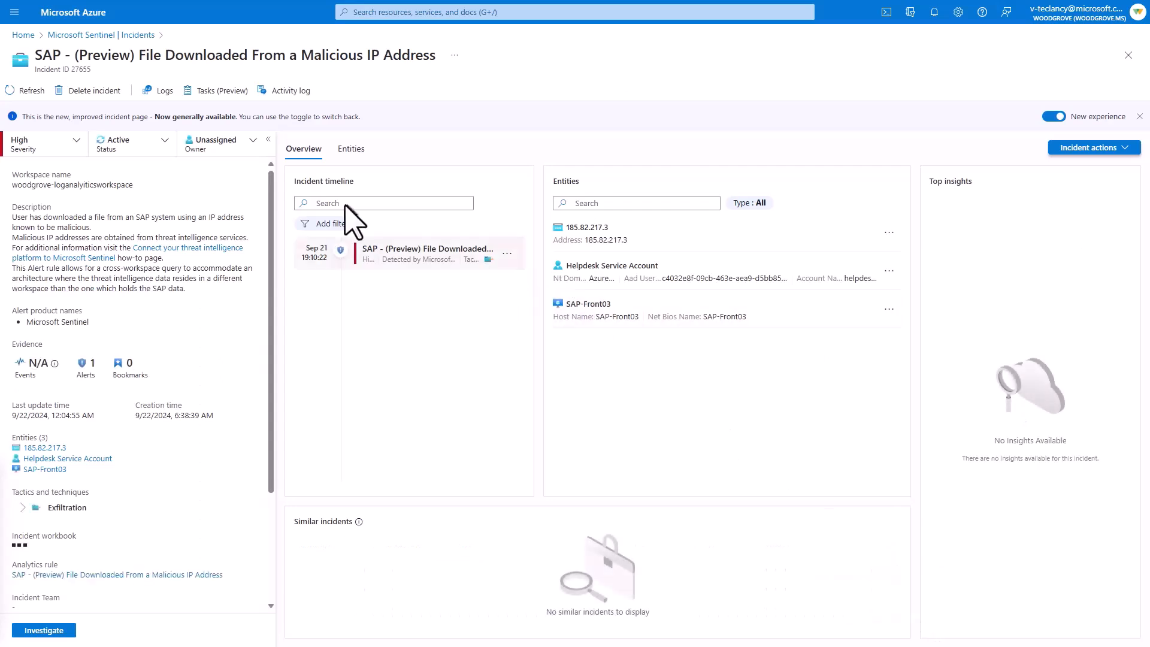
{"action": "left_click", "coordinate": [413, 254]}
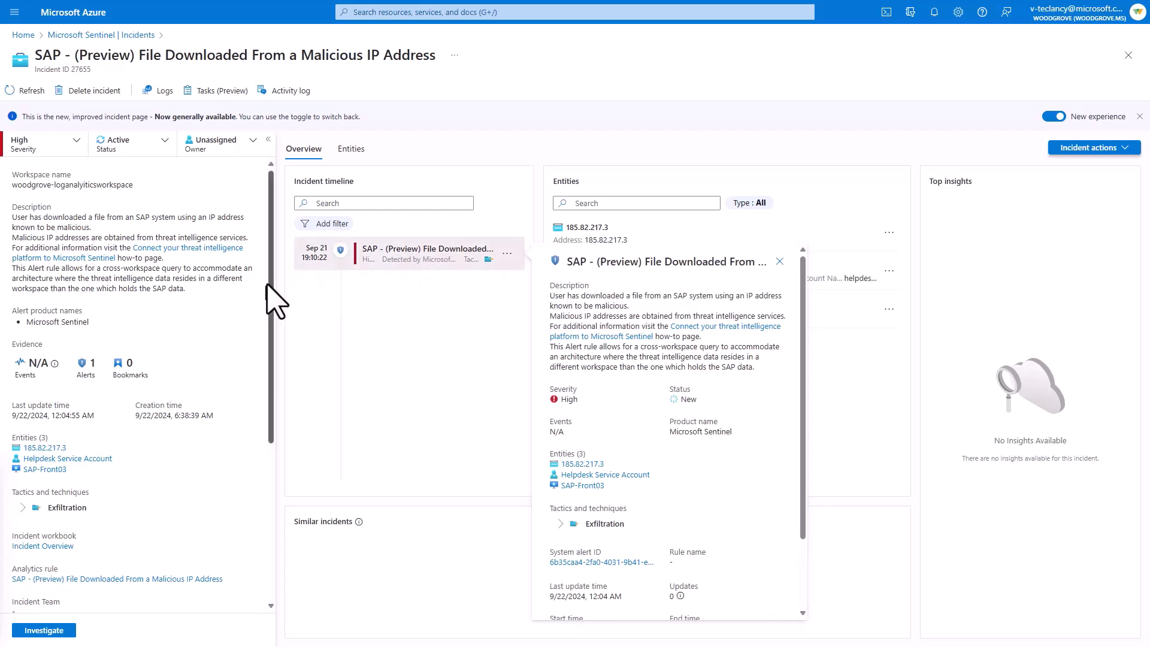
- Open the incident's comment history and follow the MDTI reputation link for 185.82.217.3
{"action": "left_click", "coordinate": [290, 357]}
{"action": "left_click_drag", "start_coordinate": [268, 345], "coordinate": [268, 484]}
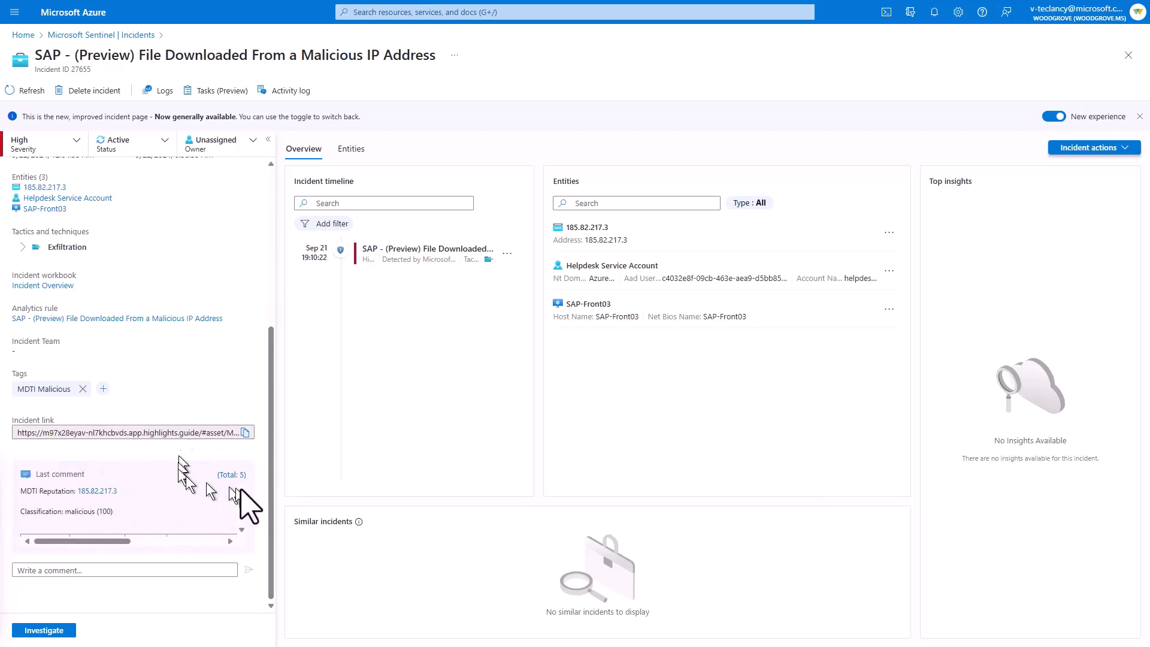
{"action": "left_click", "coordinate": [223, 477]}
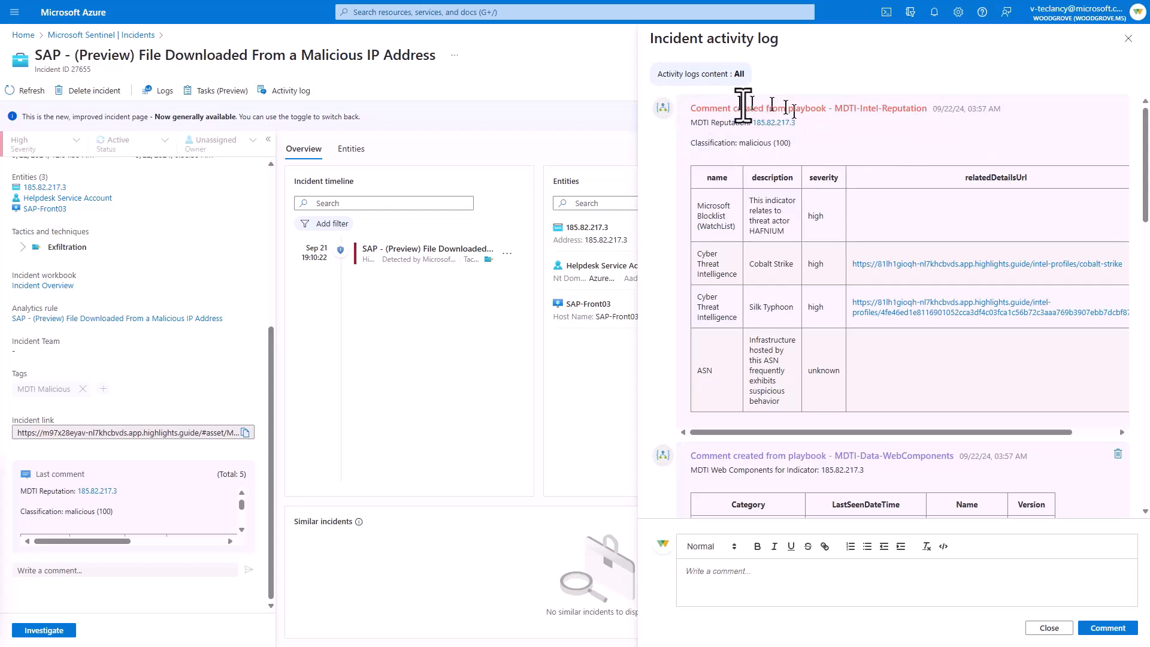
{"action": "left_click", "coordinate": [784, 123]}
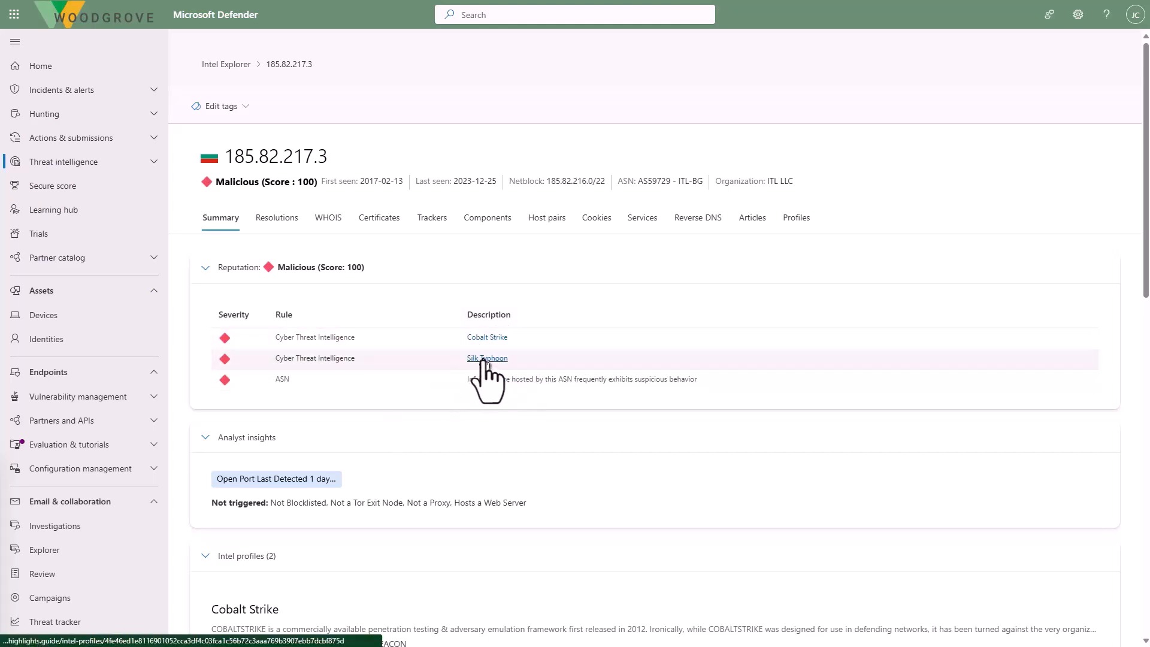
- Open the Silk Typhoon intel profile and examine its description and TTPs
{"action": "left_click", "coordinate": [487, 360]}
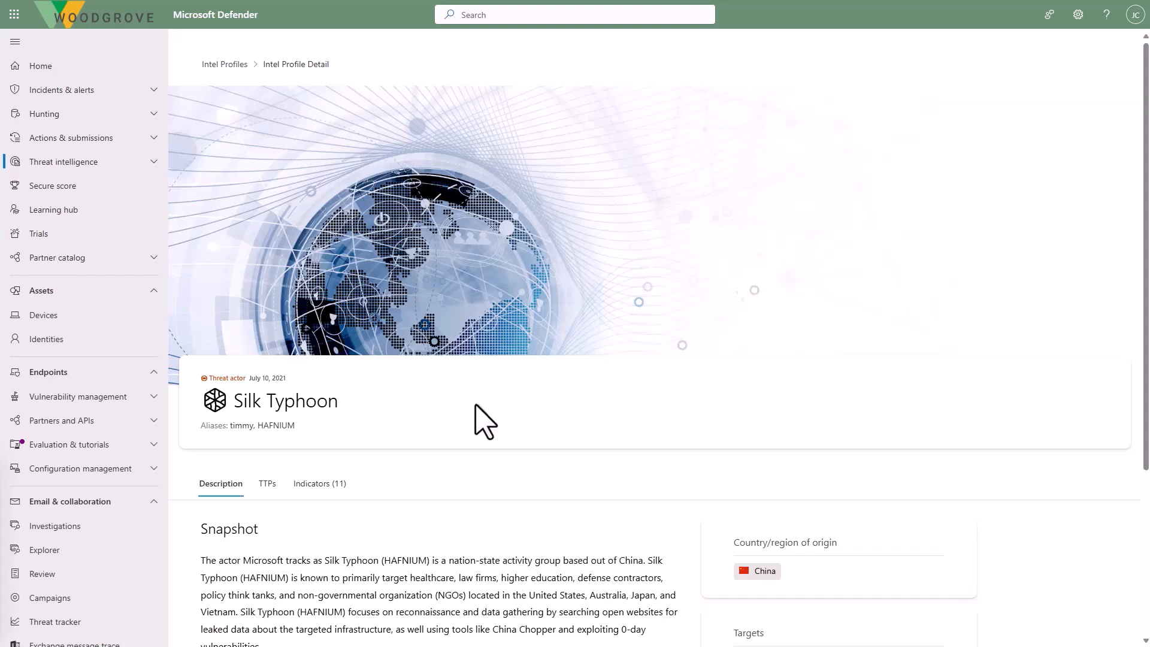
{"action": "scroll", "coordinate": [486, 422], "scroll_direction": "down", "scroll_amount": 4}
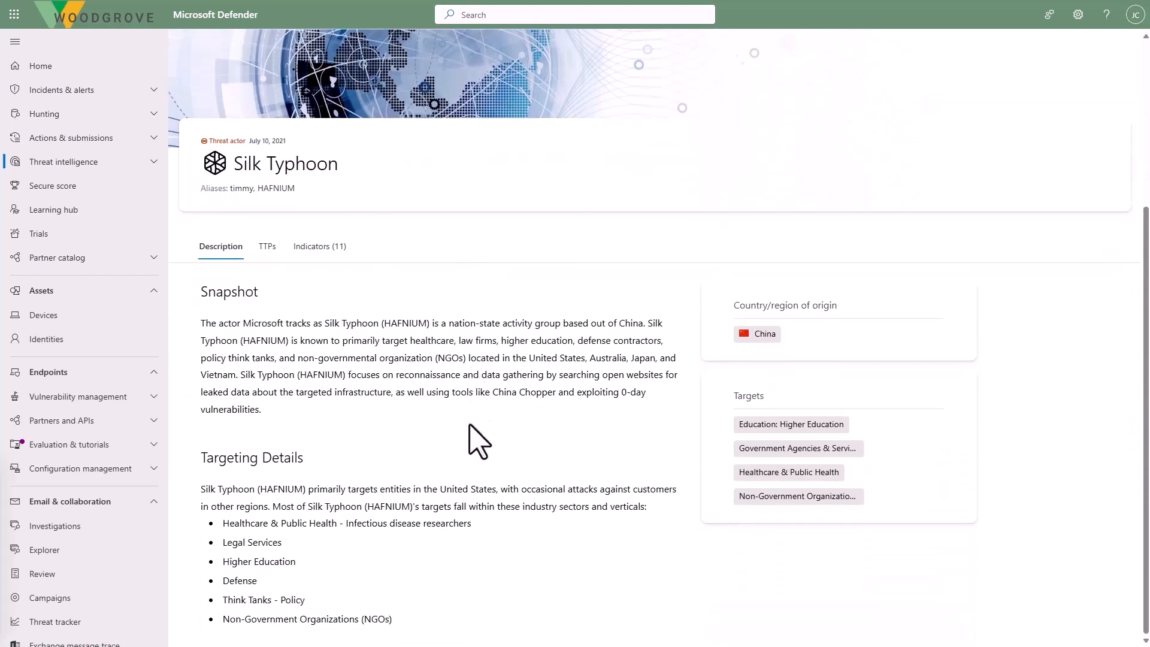
{"action": "left_click", "coordinate": [267, 247]}
{"action": "scroll", "coordinate": [360, 380], "scroll_direction": "down", "scroll_amount": 5}
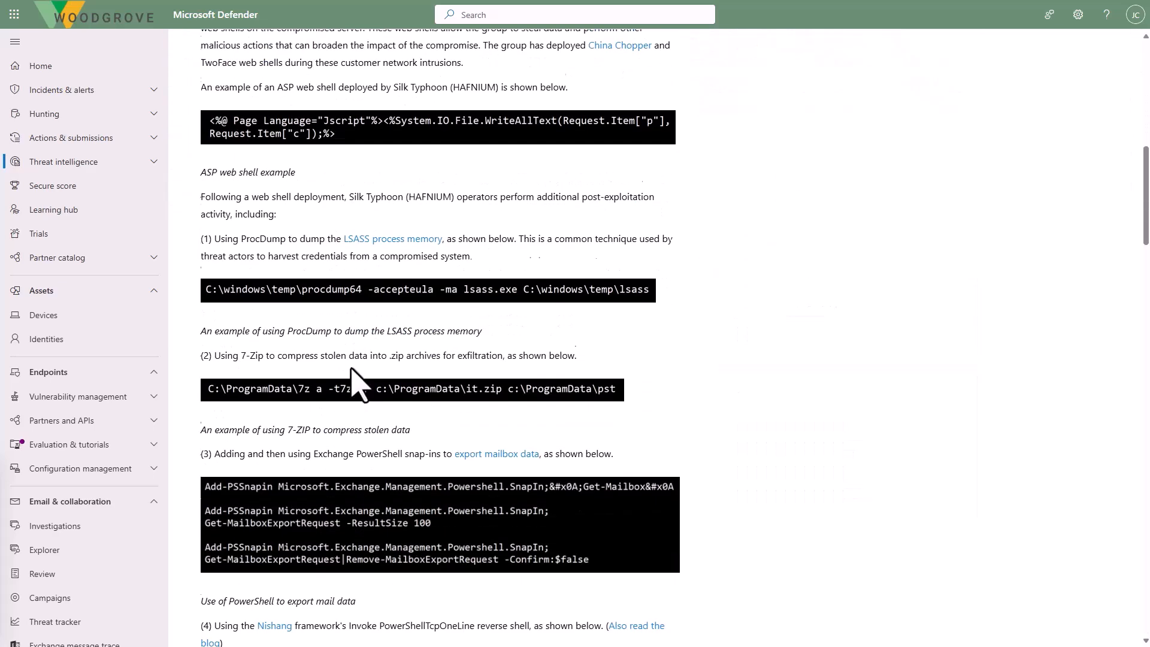
{"action": "scroll", "coordinate": [352, 370], "scroll_direction": "down", "scroll_amount": 15}
{"action": "scroll", "coordinate": [353, 370], "scroll_direction": "down", "scroll_amount": 18}
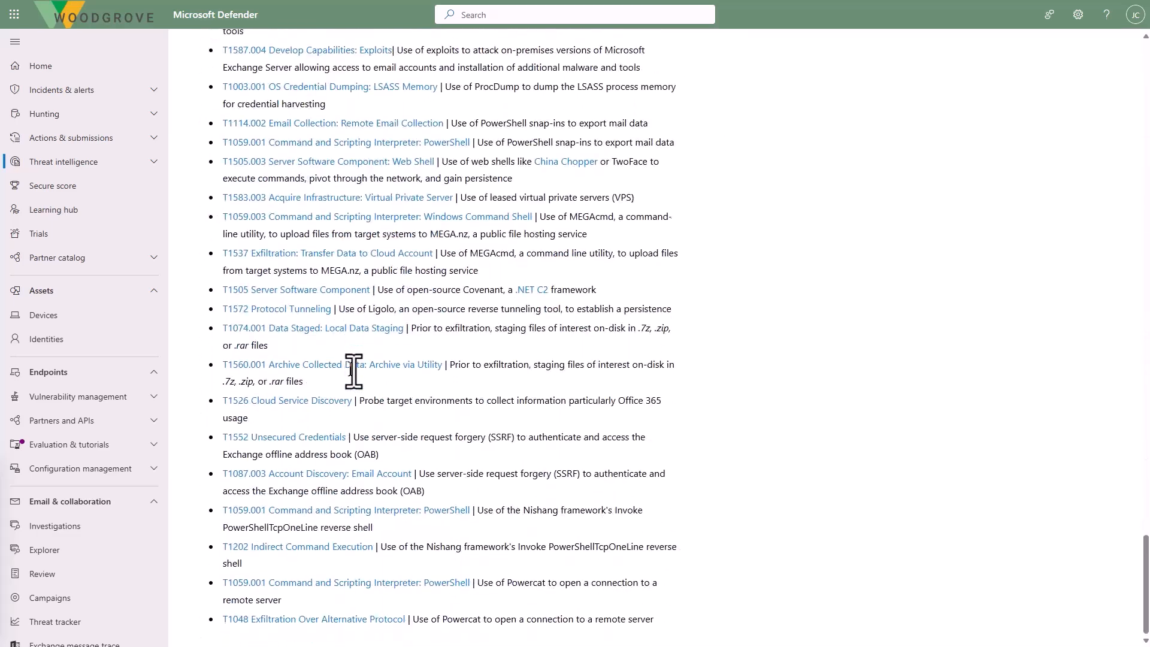
{"action": "scroll", "coordinate": [638, 371], "scroll_direction": "up", "scroll_amount": 20}
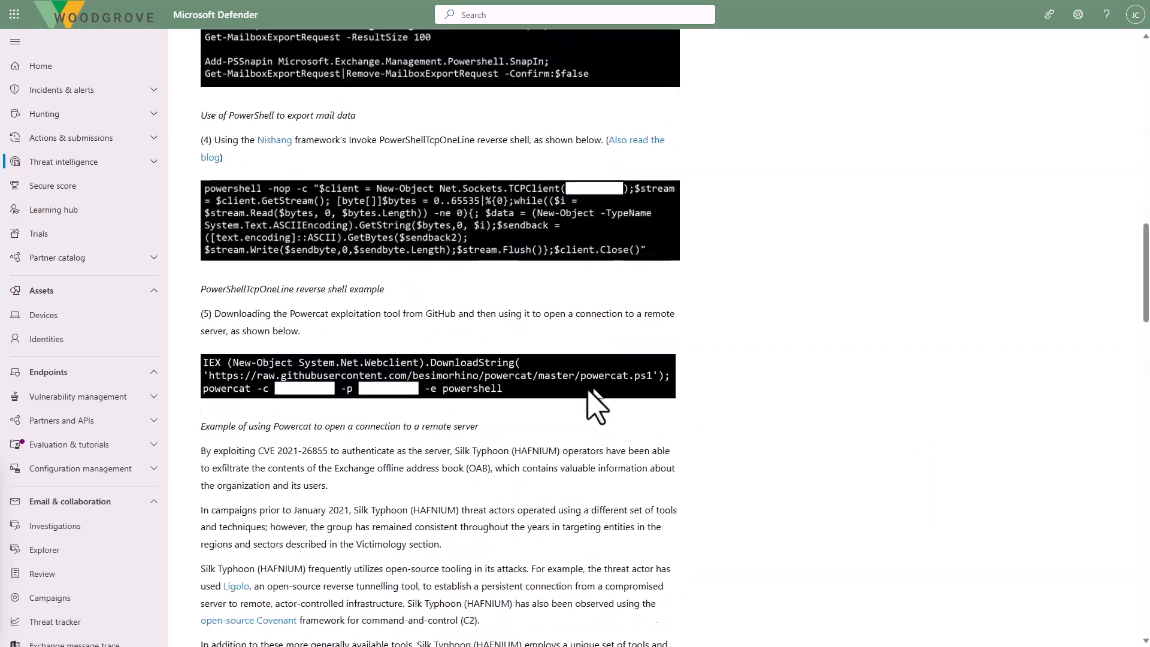
{"action": "scroll", "coordinate": [593, 396], "scroll_direction": "up", "scroll_amount": 20}
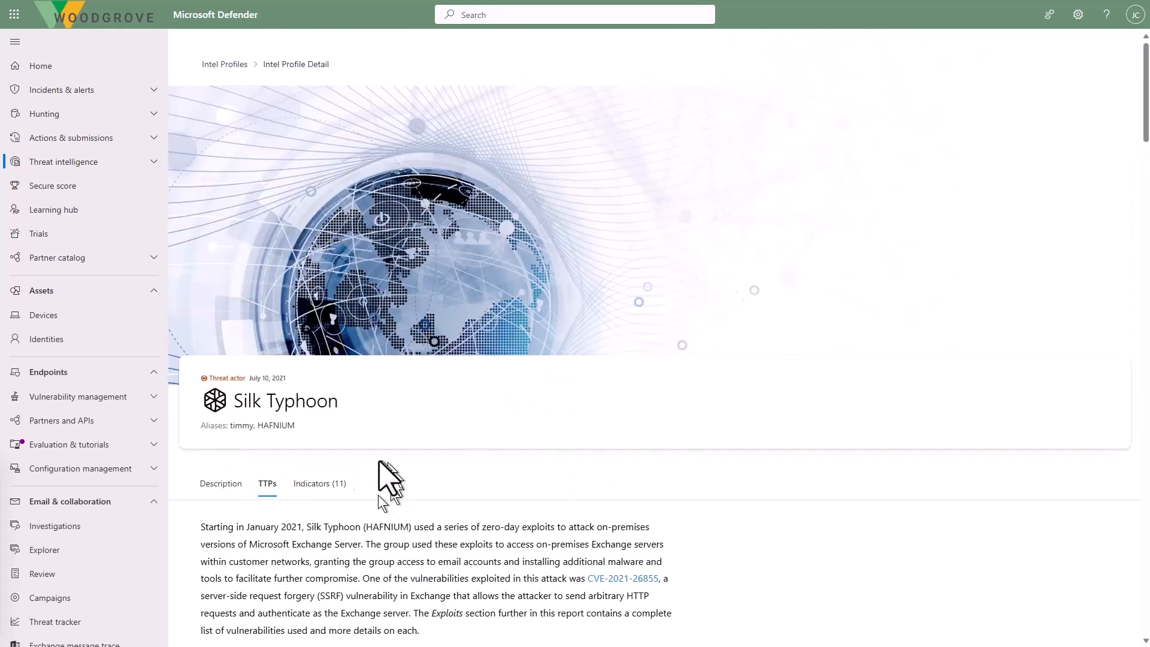
- List the indicators of the Silk Typhoon profile and locate the IP address artifact
{"action": "left_click", "coordinate": [318, 484]}
{"action": "scroll", "coordinate": [329, 505], "scroll_direction": "down", "scroll_amount": 4}
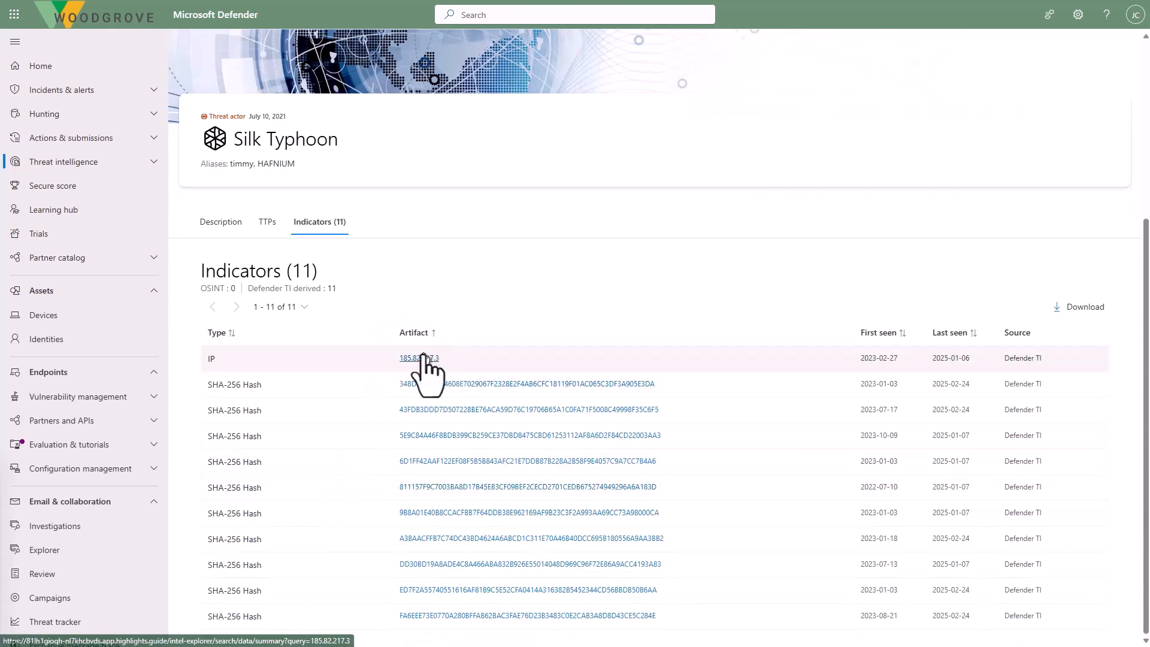
{"action": "left_click_drag", "start_coordinate": [429, 359], "coordinate": [431, 361]}
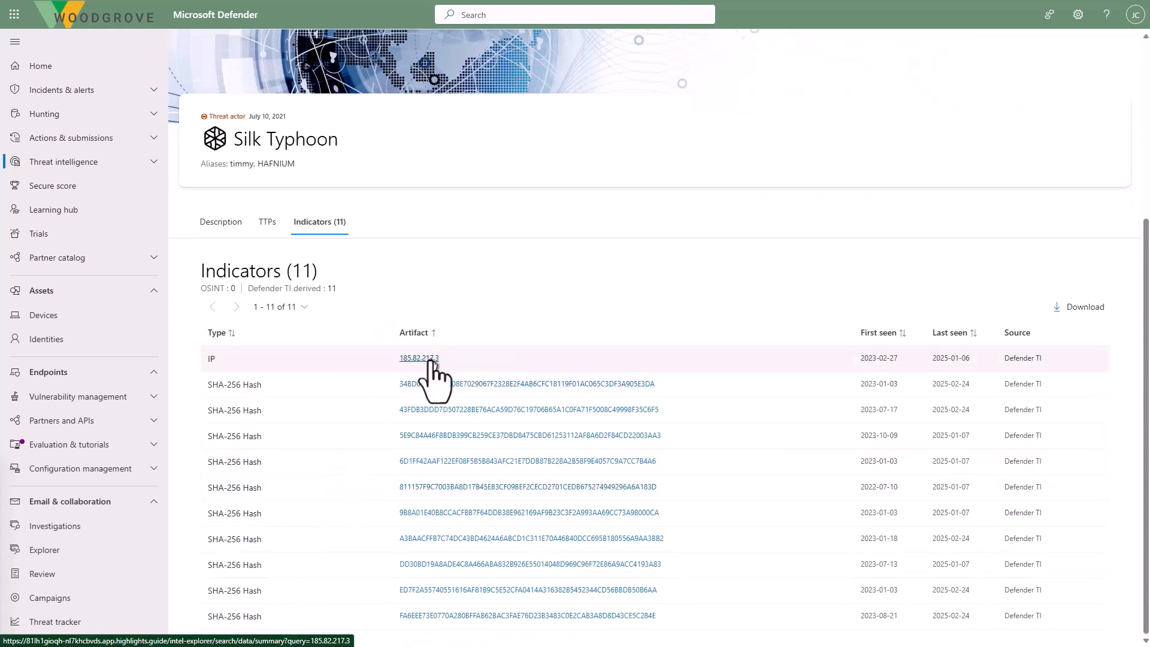
- Open the IP indicator 185.82.217.3, view its Cobalt Strike intel profile and list that profile's indicators
{"action": "left_click", "coordinate": [431, 360]}
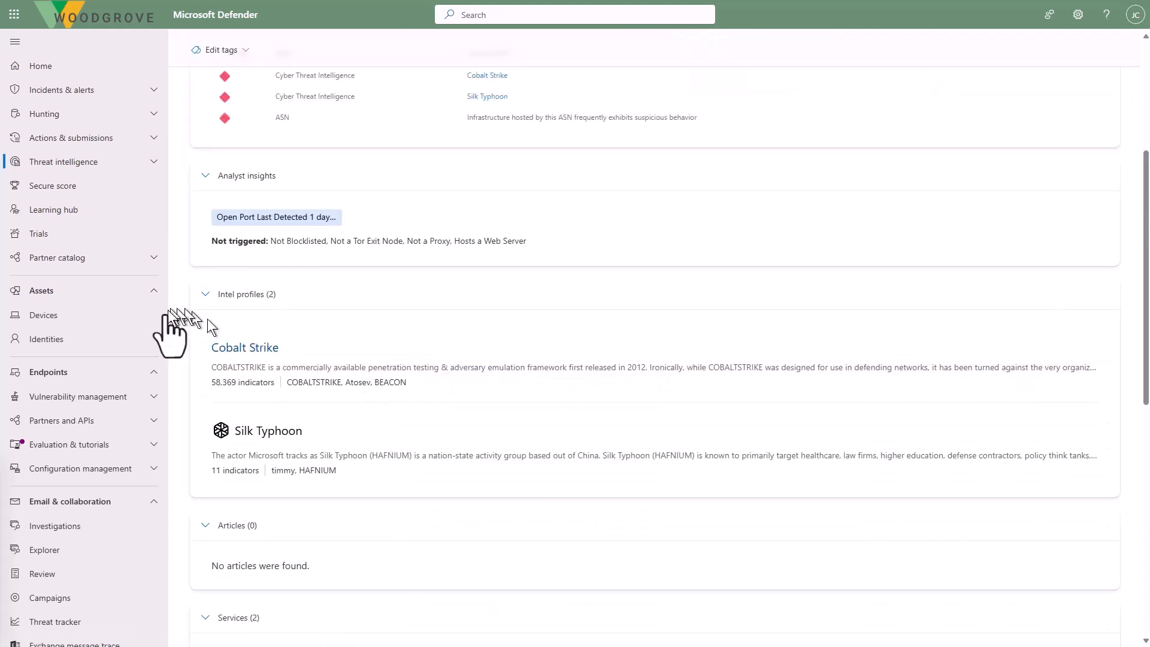
{"action": "left_click", "coordinate": [250, 356]}
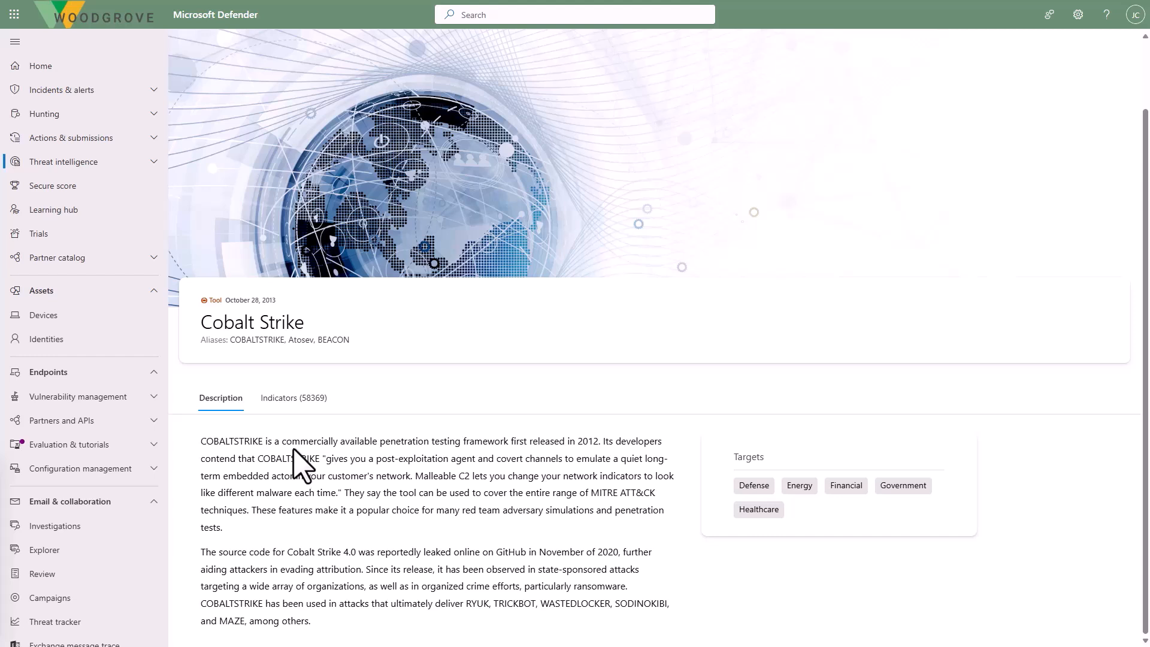
{"action": "left_click", "coordinate": [294, 397]}
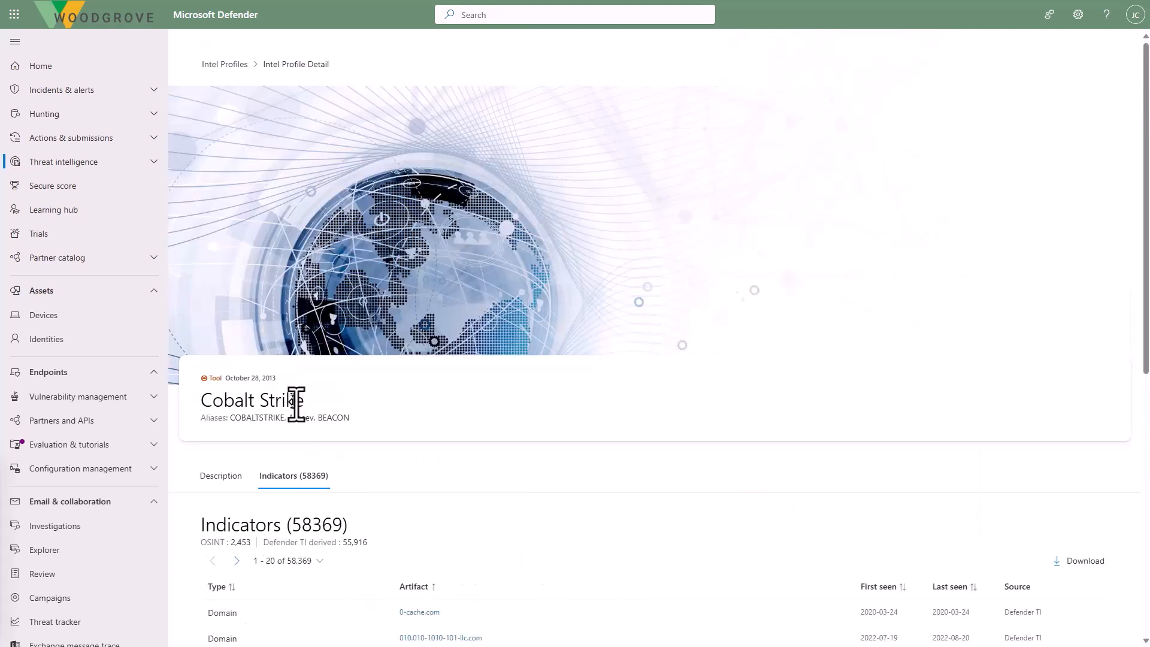
- Look through the list of Cobalt Strike indicators
{"action": "scroll", "coordinate": [300, 431], "scroll_direction": "down", "scroll_amount": 5}
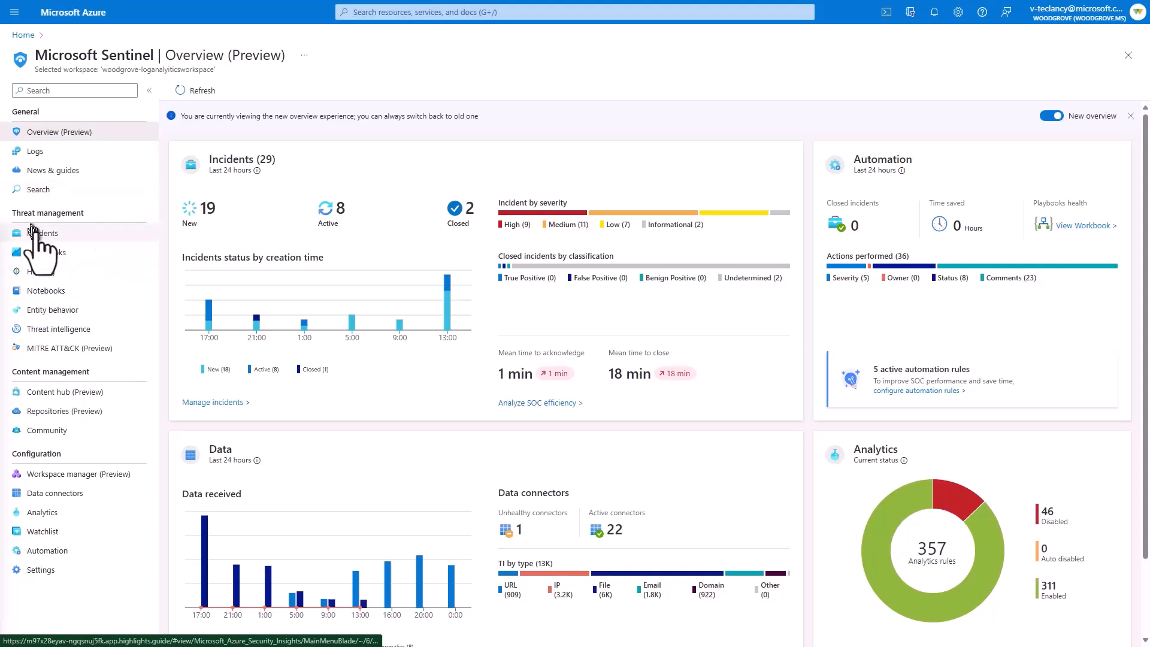
- Switch to Microsoft Sentinel, open the full details of the multi-stage privilege escalation incident 27397, and review its insights and last comment
{"action": "left_click", "coordinate": [33, 231]}
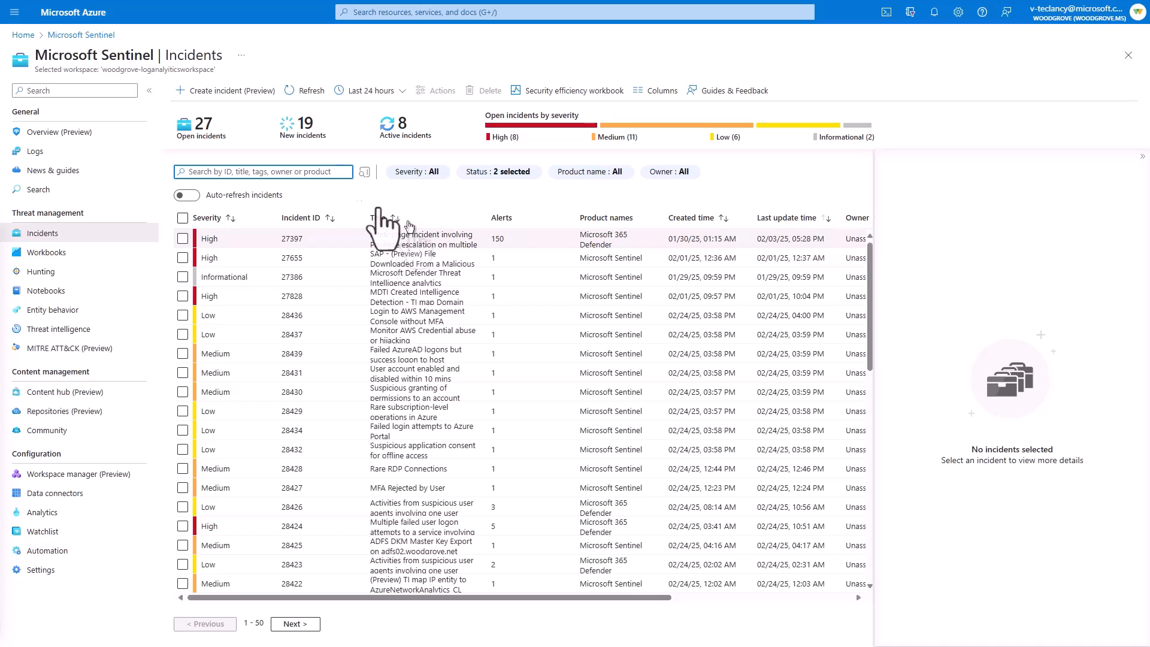
{"action": "left_click", "coordinate": [403, 240]}
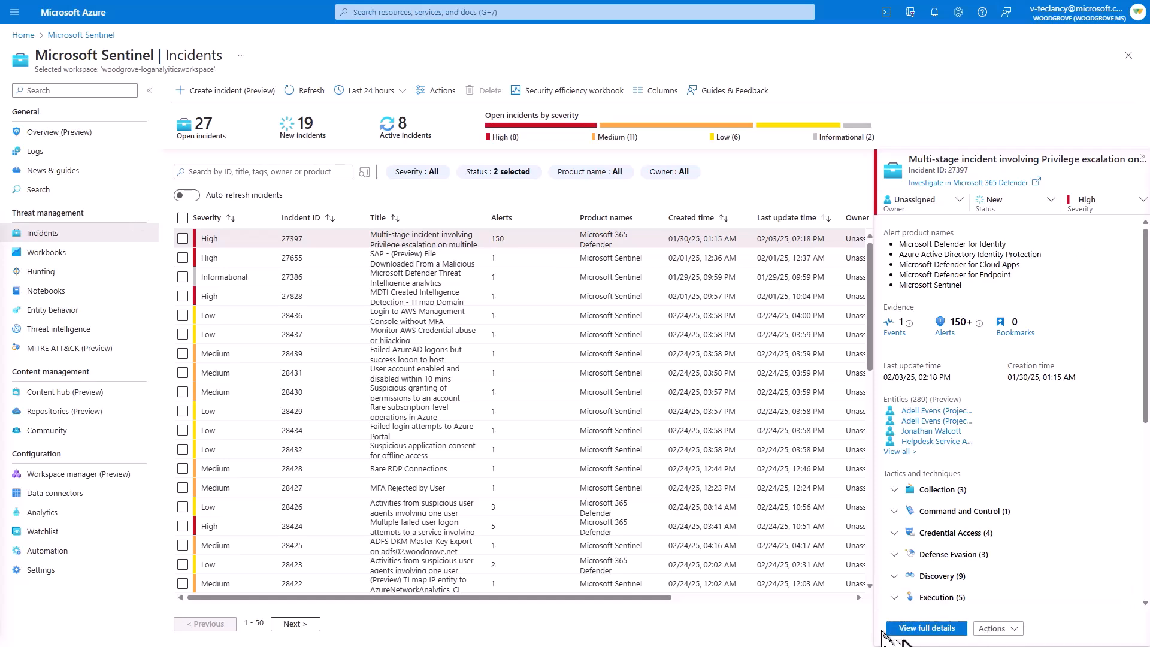
{"action": "left_click", "coordinate": [923, 628]}
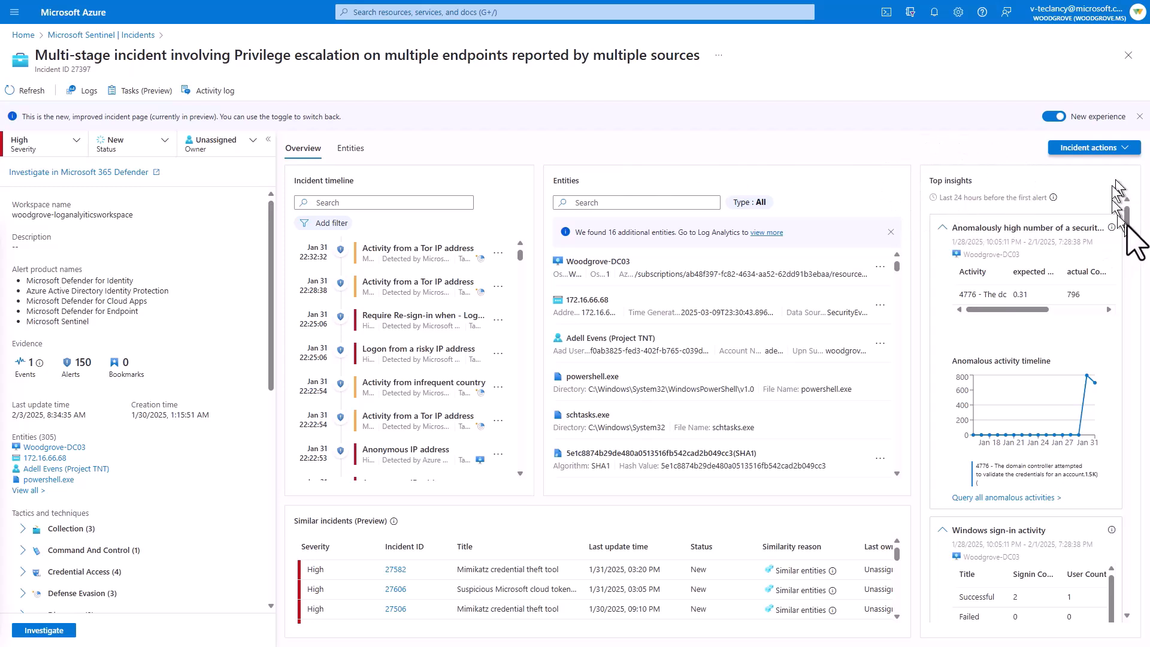
{"action": "left_click_drag", "start_coordinate": [1127, 219], "coordinate": [1131, 472]}
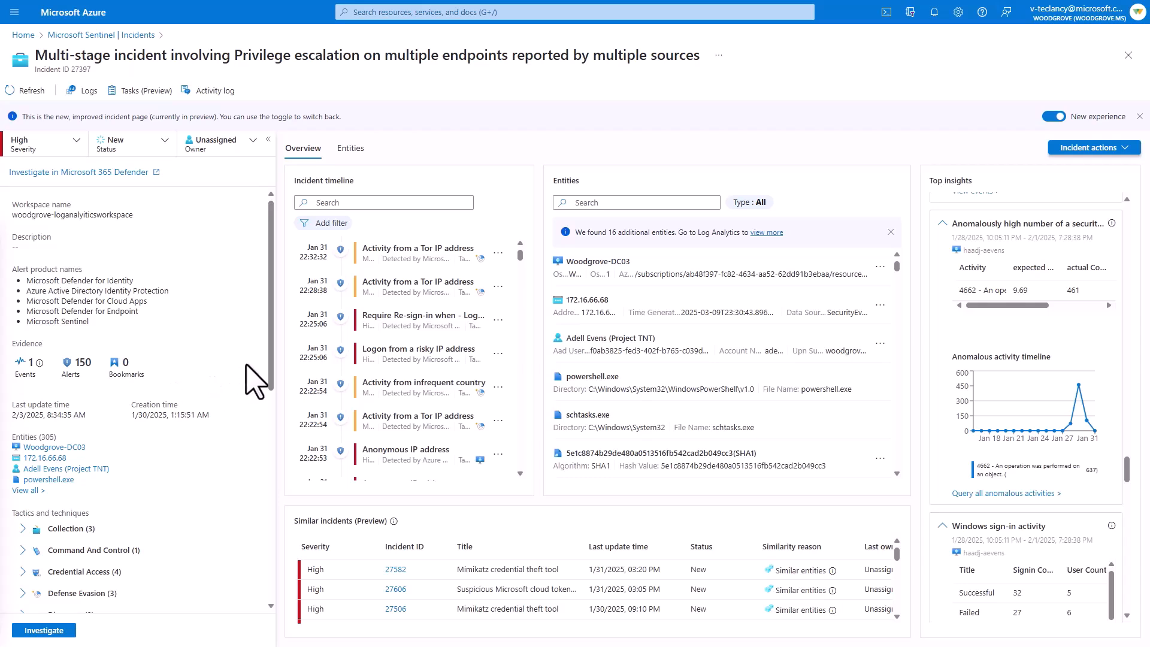
{"action": "left_click_drag", "start_coordinate": [272, 360], "coordinate": [273, 586]}
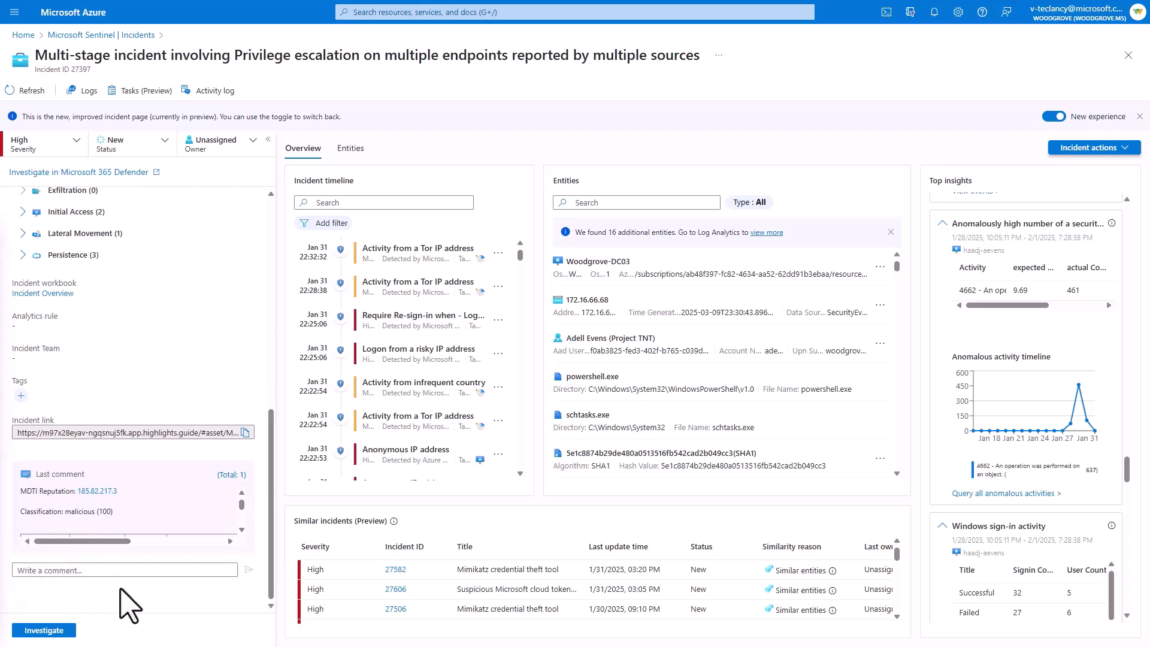
- Open the incident's investigation graph and examine its linked alerts and entities both up close and as a whole
{"action": "left_click", "coordinate": [73, 633]}
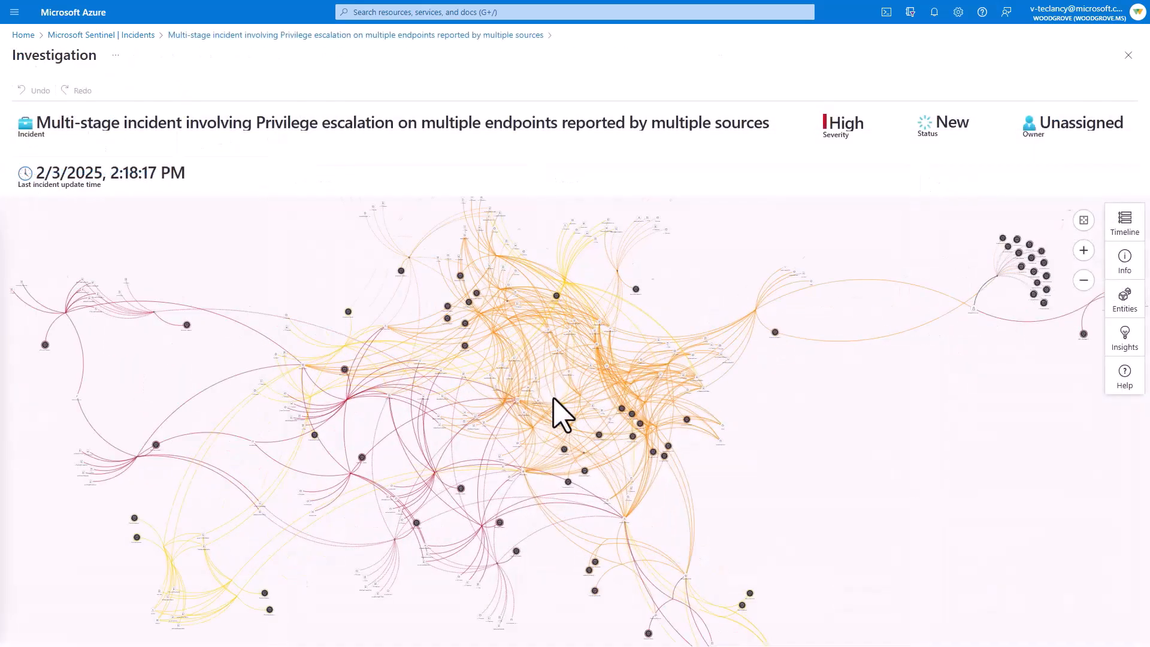
{"action": "scroll", "coordinate": [562, 415], "scroll_direction": "up", "scroll_amount": 1}
{"action": "scroll", "coordinate": [500, 406], "scroll_direction": "up", "scroll_amount": 3}
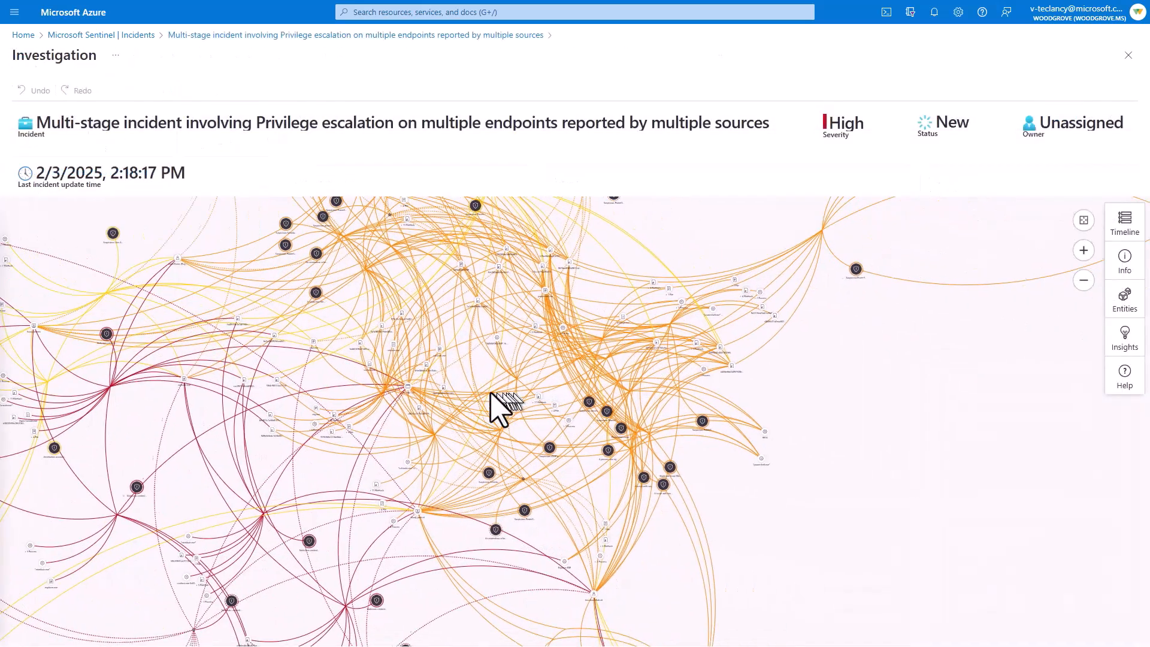
{"action": "scroll", "coordinate": [573, 441], "scroll_direction": "up", "scroll_amount": 3}
{"action": "scroll", "coordinate": [563, 427], "scroll_direction": "up", "scroll_amount": 3}
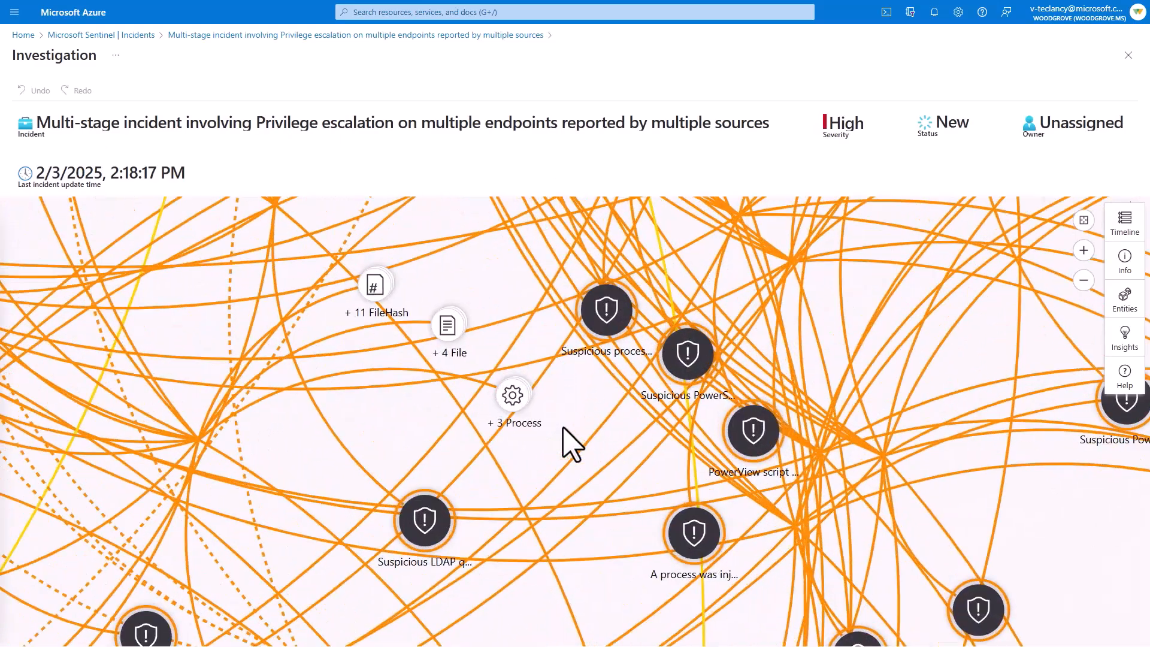
{"action": "scroll", "coordinate": [563, 427], "scroll_direction": "down", "scroll_amount": 5}
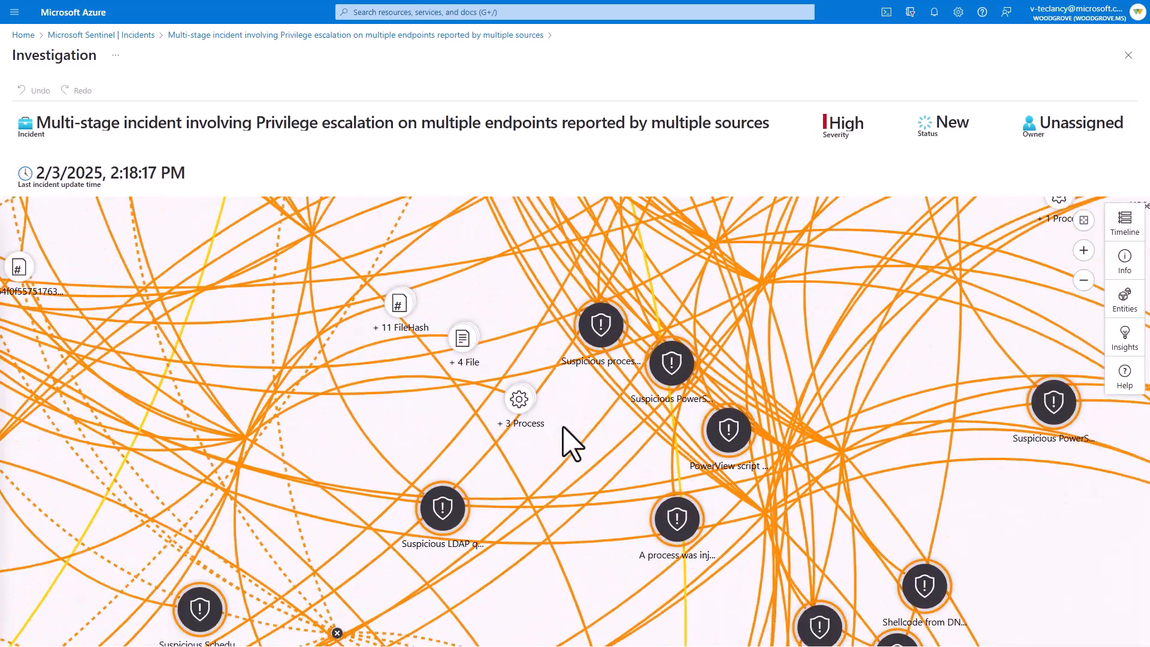
{"action": "left_click_drag", "start_coordinate": [451, 492], "coordinate": [529, 365]}
{"action": "scroll", "coordinate": [534, 453], "scroll_direction": "down", "scroll_amount": 5}
{"action": "scroll", "coordinate": [529, 365], "scroll_direction": "down", "scroll_amount": 1}
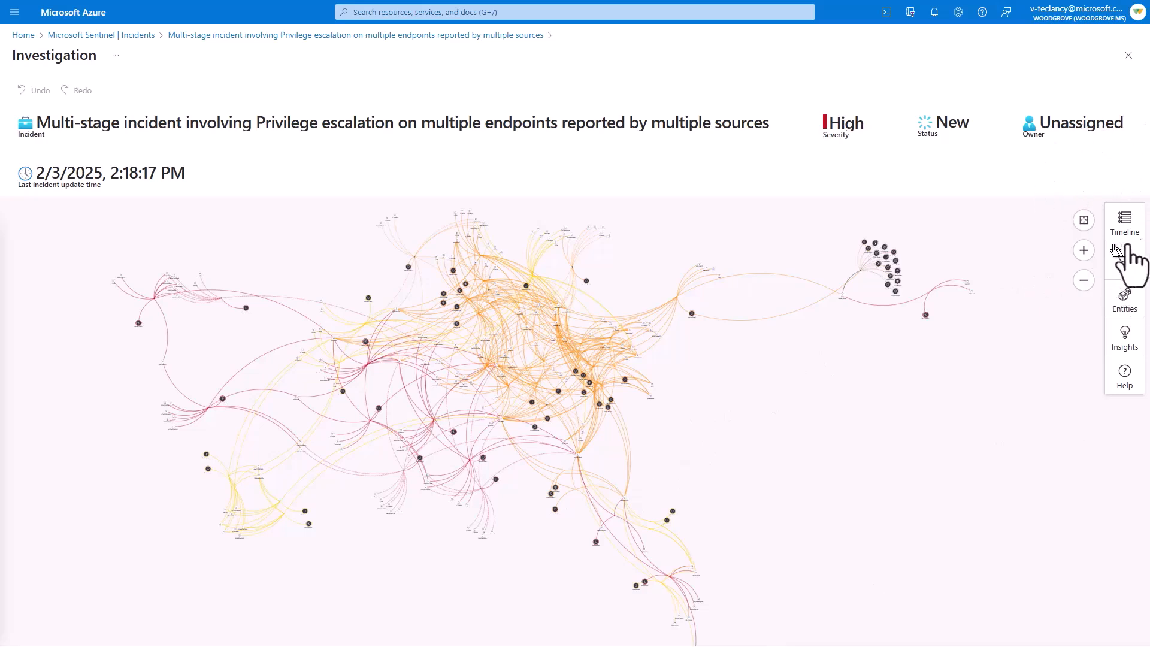
- Show the investigation timeline, select the Anonymous IP address alert, and review the alerts through to the SAP file download
{"action": "left_click", "coordinate": [1123, 229]}
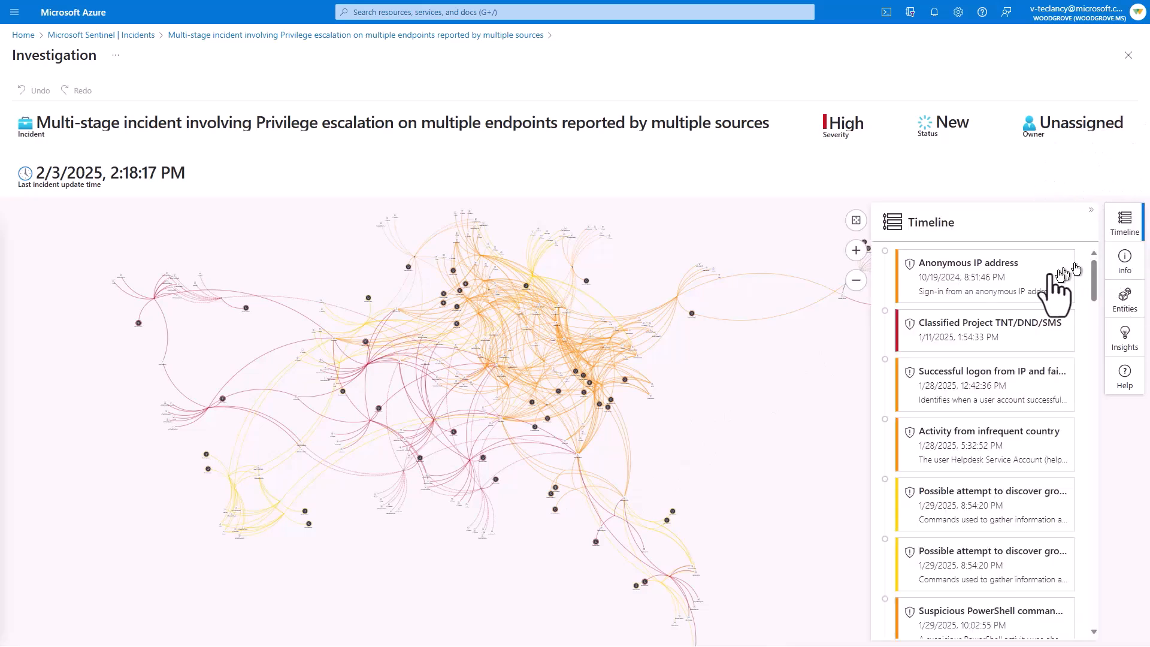
{"action": "left_click", "coordinate": [1033, 276]}
{"action": "scroll", "coordinate": [1042, 294], "scroll_direction": "down", "scroll_amount": 10}
{"action": "key", "text": "Down"}
{"action": "key", "text": "Down"}
{"action": "key", "text": "Down"}
{"action": "key", "text": "Down"}
{"action": "key", "text": "Down"}
{"action": "key", "text": "Down"}
{"action": "key", "text": "Down"}
{"action": "key", "text": "Down"}
{"action": "key", "text": "Down"}
{"action": "key", "text": "Down"}
{"action": "key", "text": "Down"}
{"action": "key", "text": "Down"}
{"action": "key", "text": "Down"}
{"action": "key", "text": "Down"}
{"action": "key", "text": "Down"}
{"action": "key", "text": "Down"}
{"action": "key", "text": "Down"}
{"action": "key", "text": "Down"}
{"action": "key", "text": "Down"}
{"action": "key", "text": "Down"}
{"action": "scroll", "coordinate": [1045, 308], "scroll_direction": "down", "scroll_amount": 5}
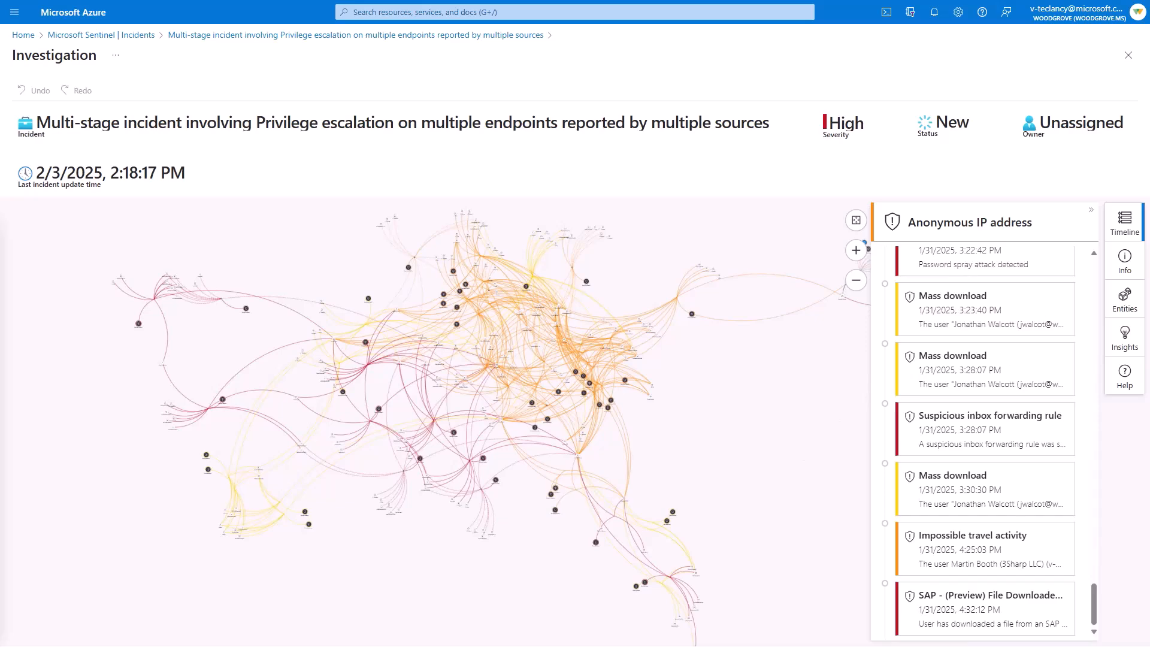
- Return to the incident page, search its timeline for "sap", and review the details of the SAP file download alert
{"action": "left_click", "coordinate": [321, 35]}
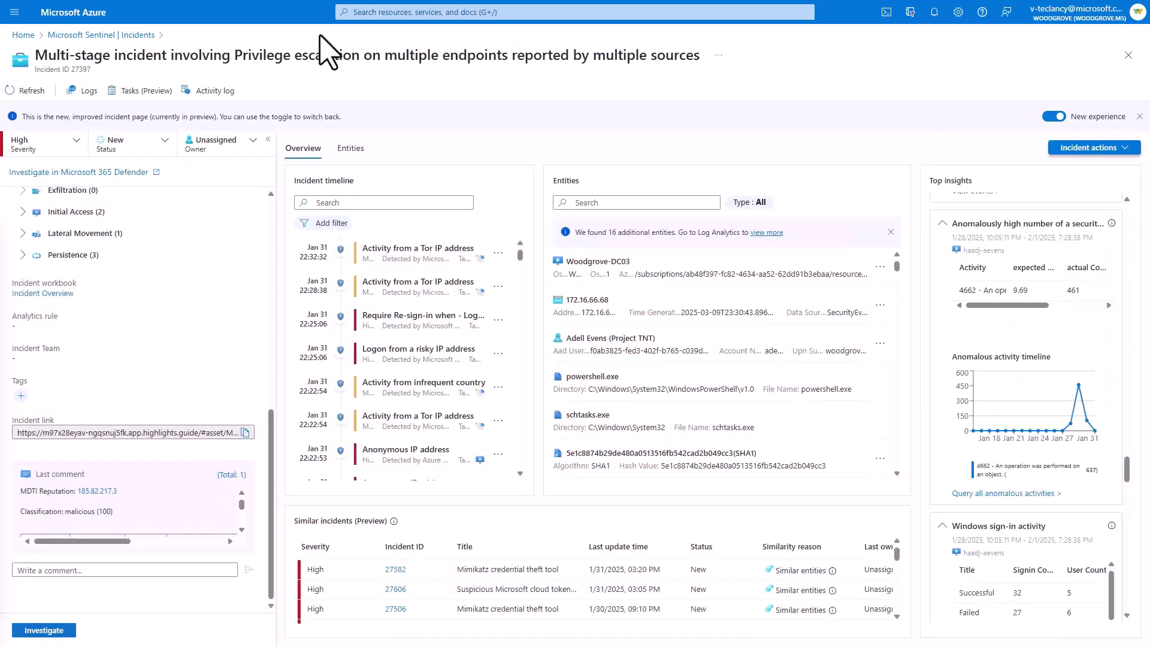
{"action": "left_click", "coordinate": [373, 204]}
{"action": "type", "text": "sap"}
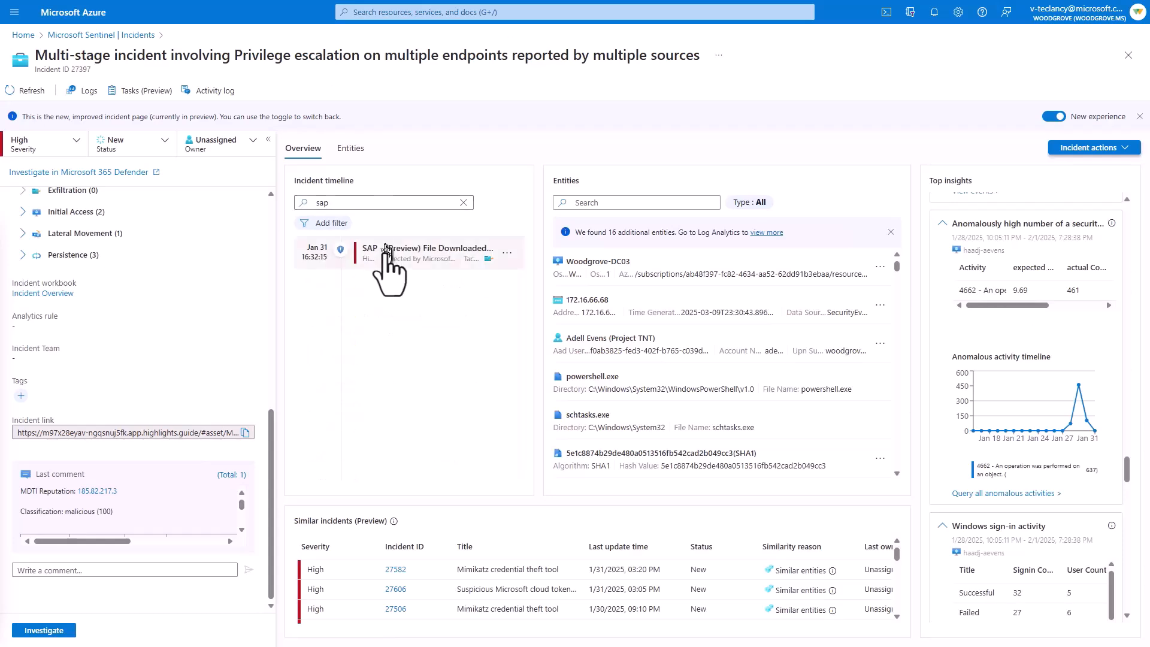
{"action": "left_click", "coordinate": [427, 253]}
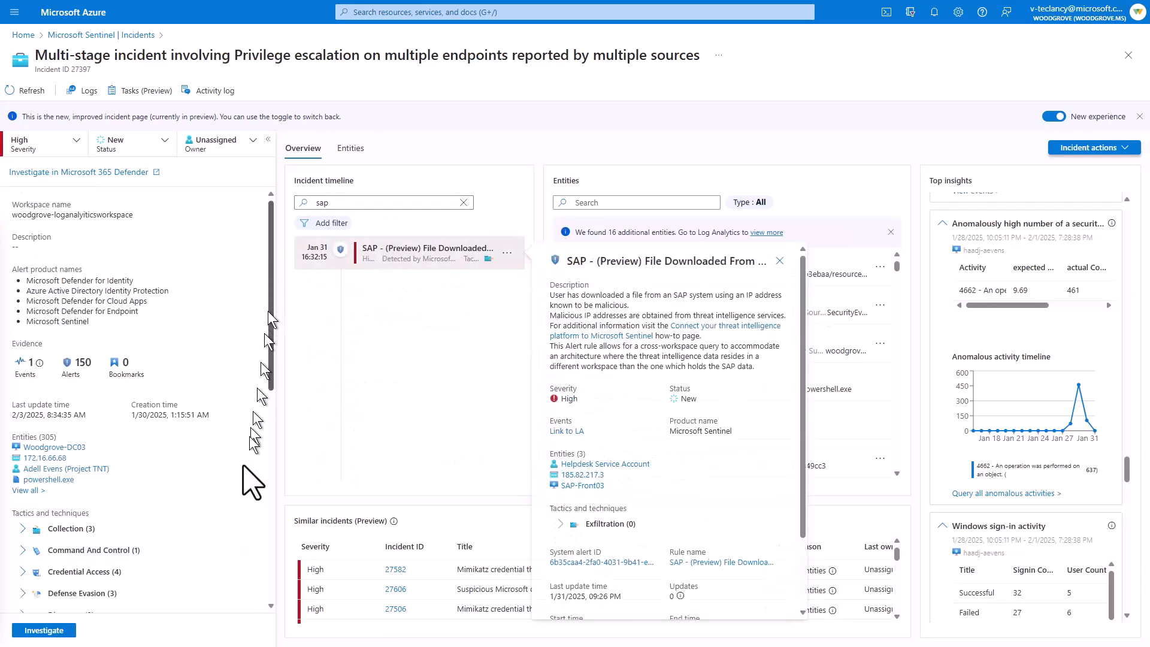
{"action": "scroll", "coordinate": [242, 473], "scroll_direction": "down", "scroll_amount": 8}
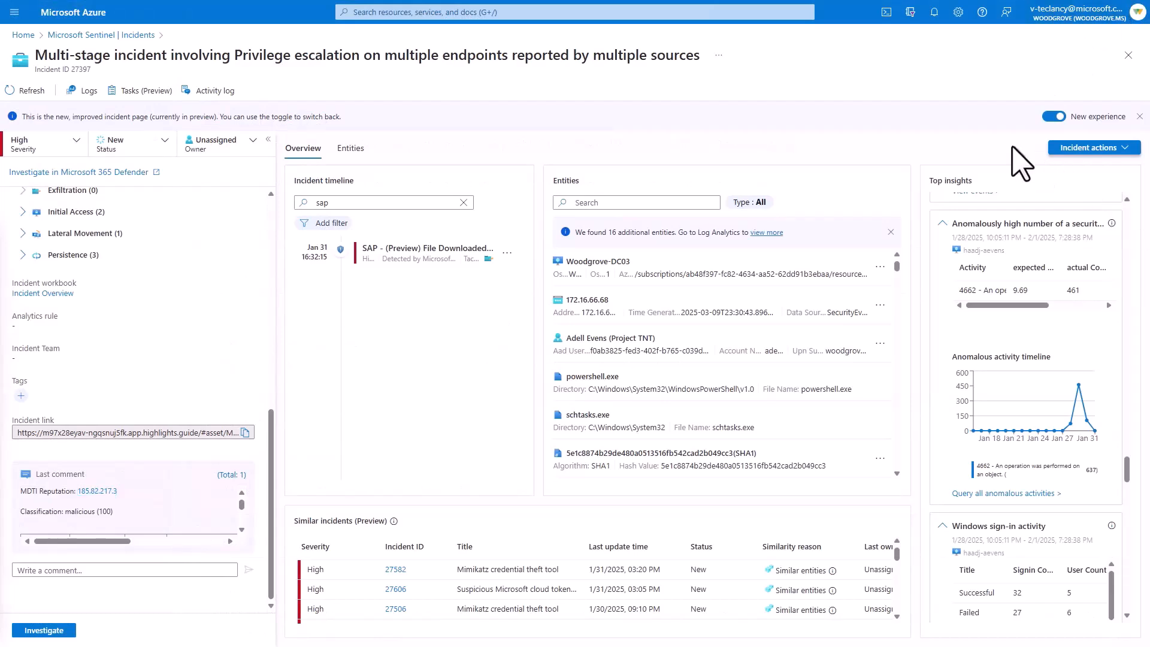
- Open the list of actions available for the multi-stage incident
{"action": "left_click", "coordinate": [1063, 148]}
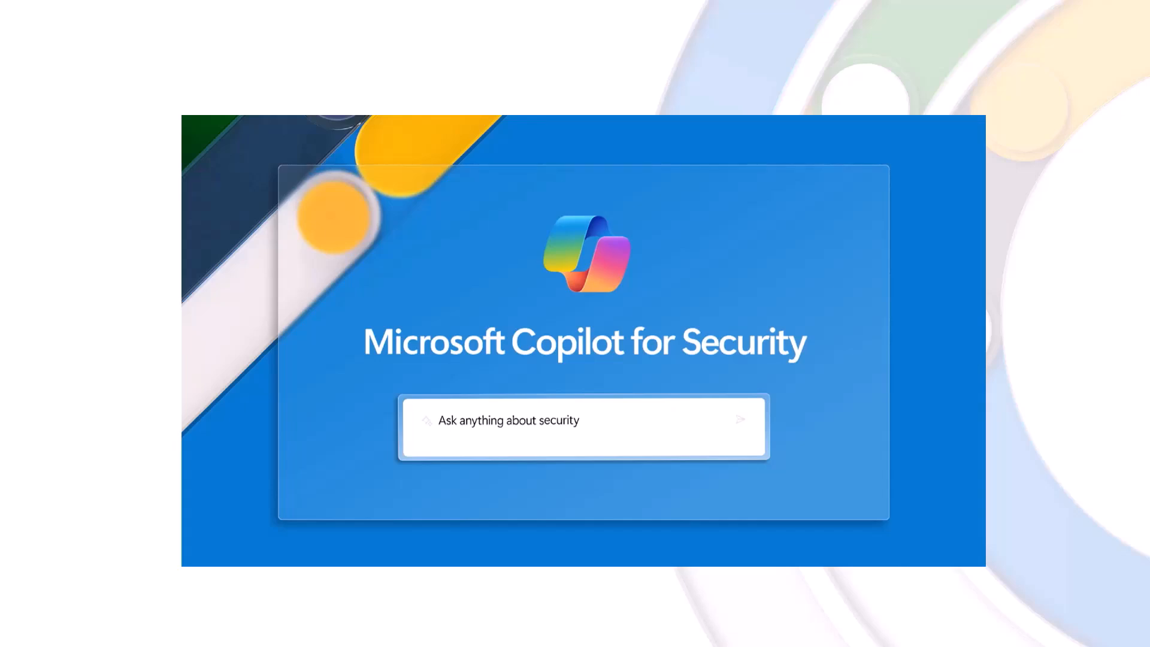
{"action": "left_click", "coordinate": [1125, 615]}
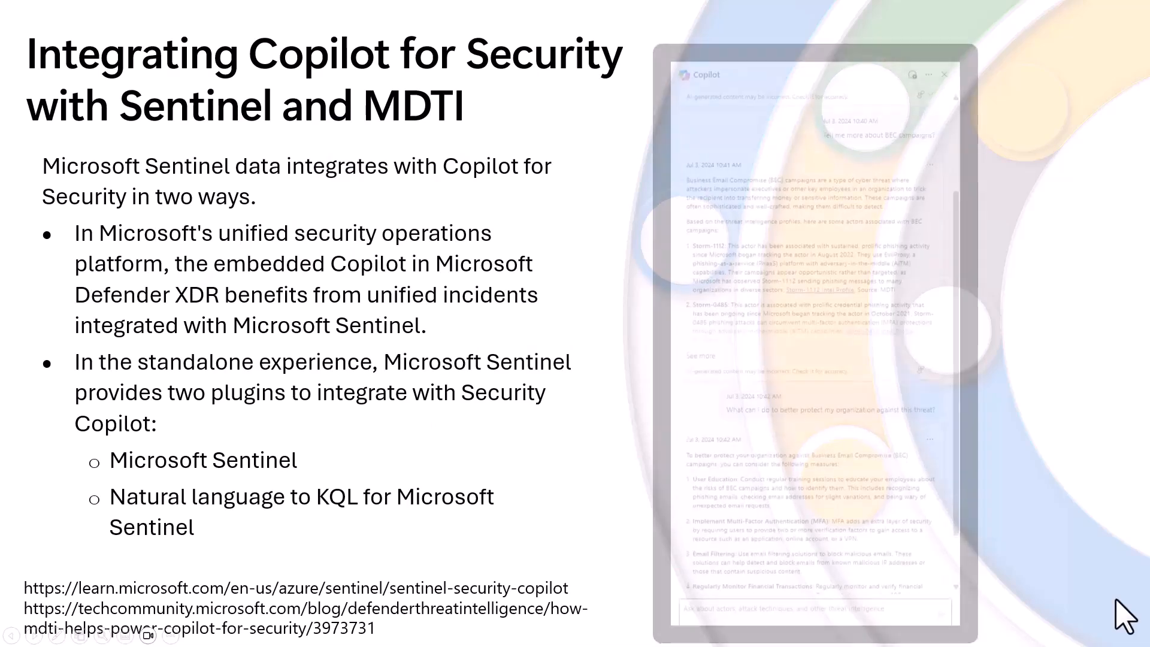